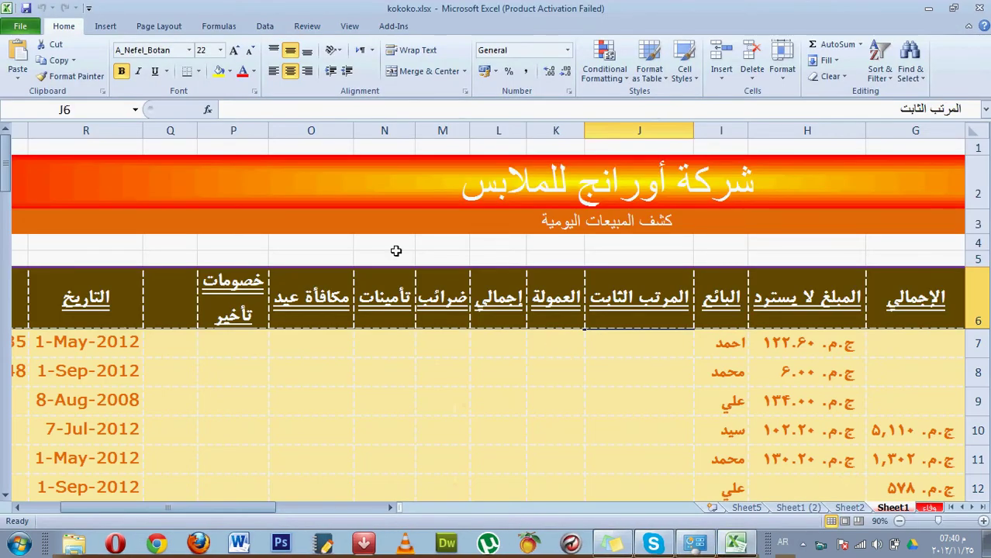
Dismiss the activation notice and insert a blank row above the header row at row 6
click(664, 117)
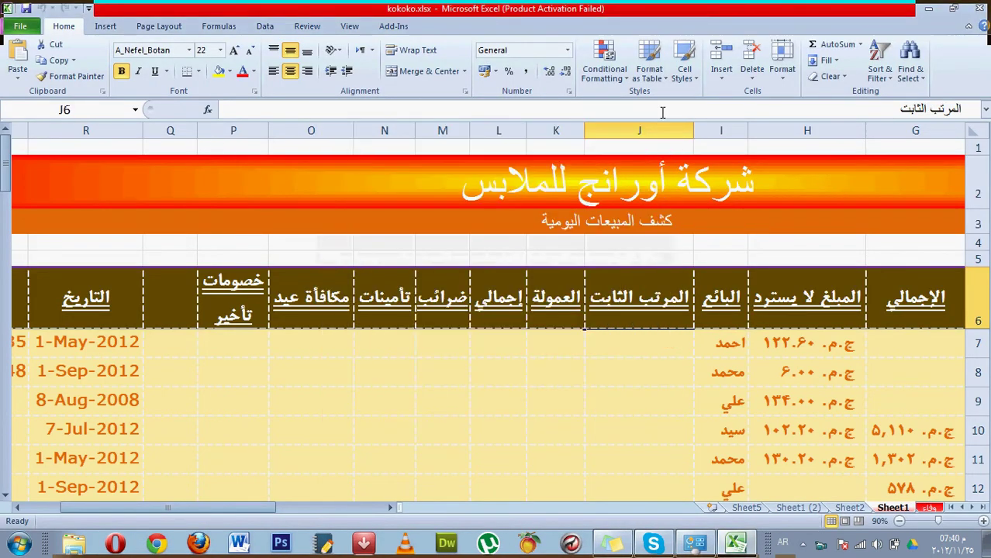
click(822, 309)
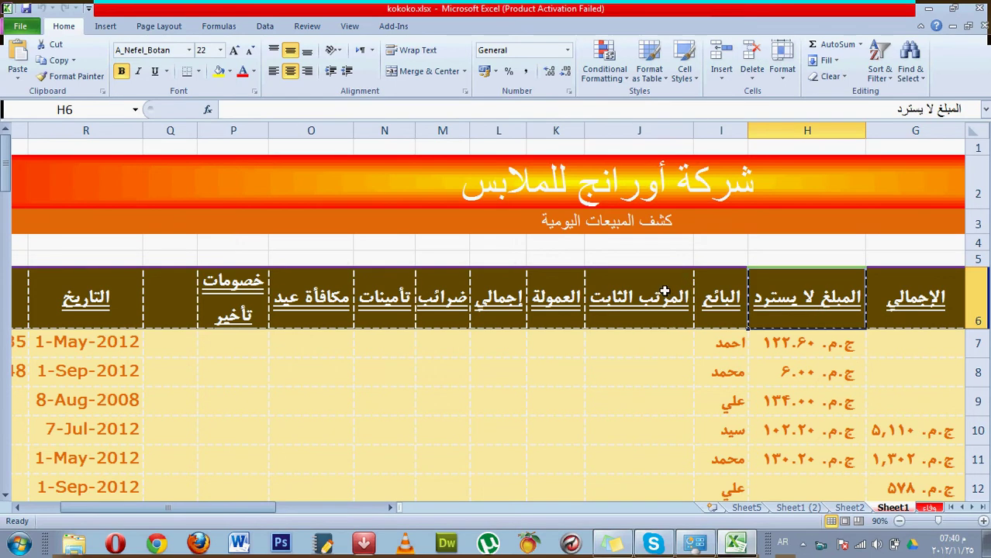
click(661, 291)
click(547, 304)
click(496, 299)
click(427, 297)
click(374, 284)
click(318, 288)
click(253, 292)
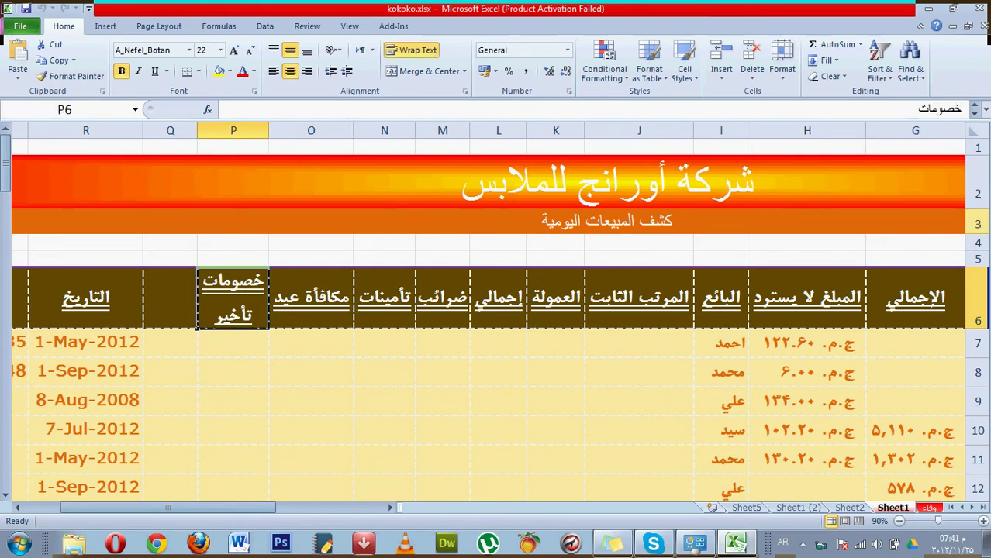
click(979, 296)
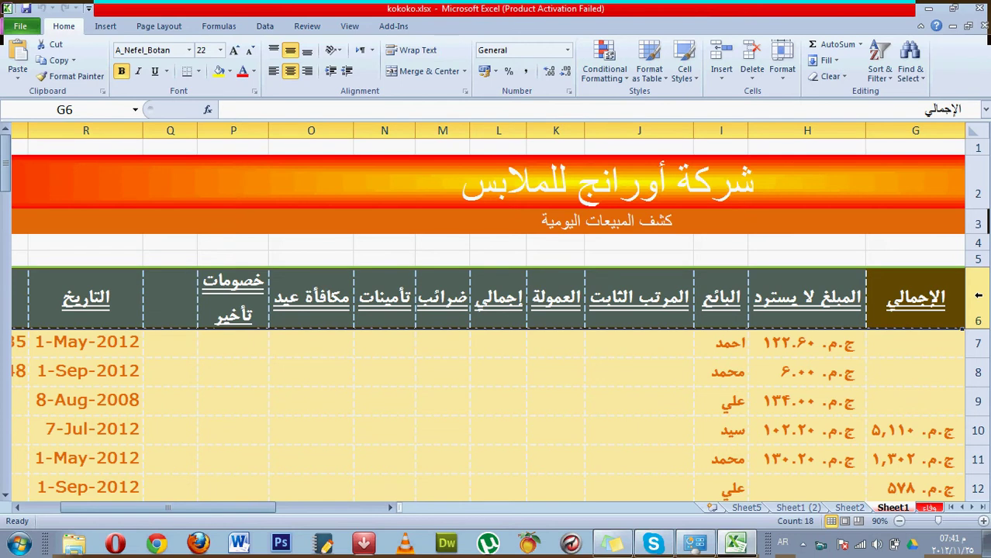
key(ctrl+plus)
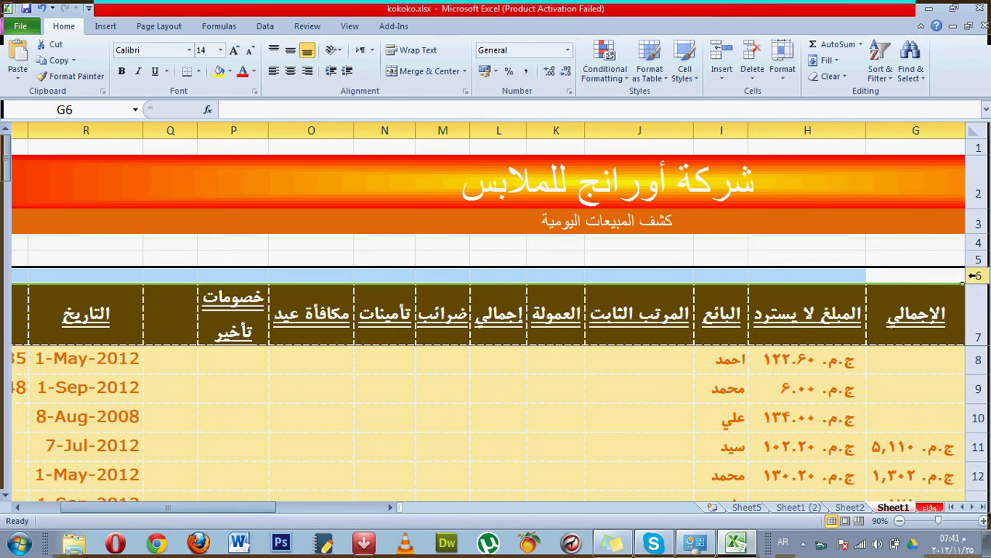
Copy the header row's tall dark-brown formatting onto the new row 6 with Format Painter
click(971, 308)
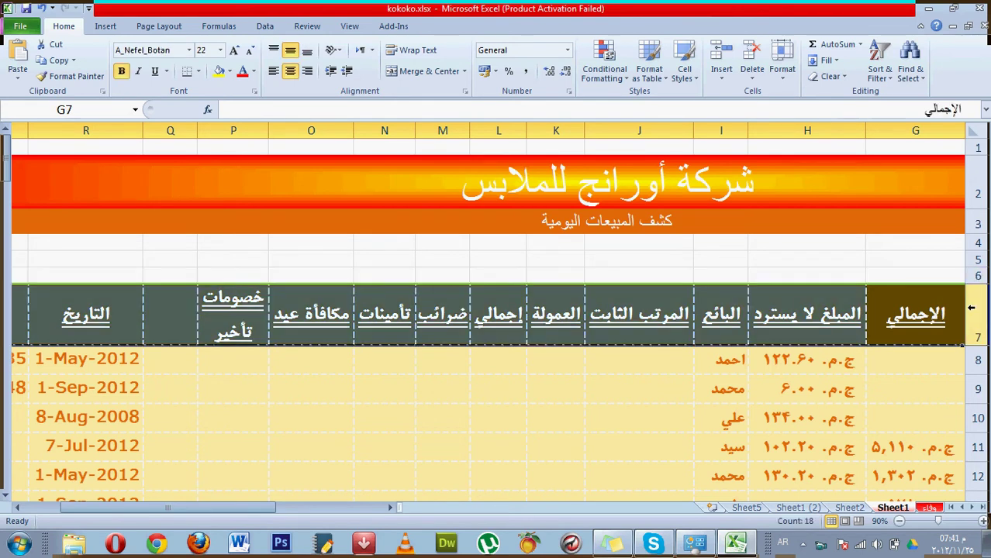
click(102, 77)
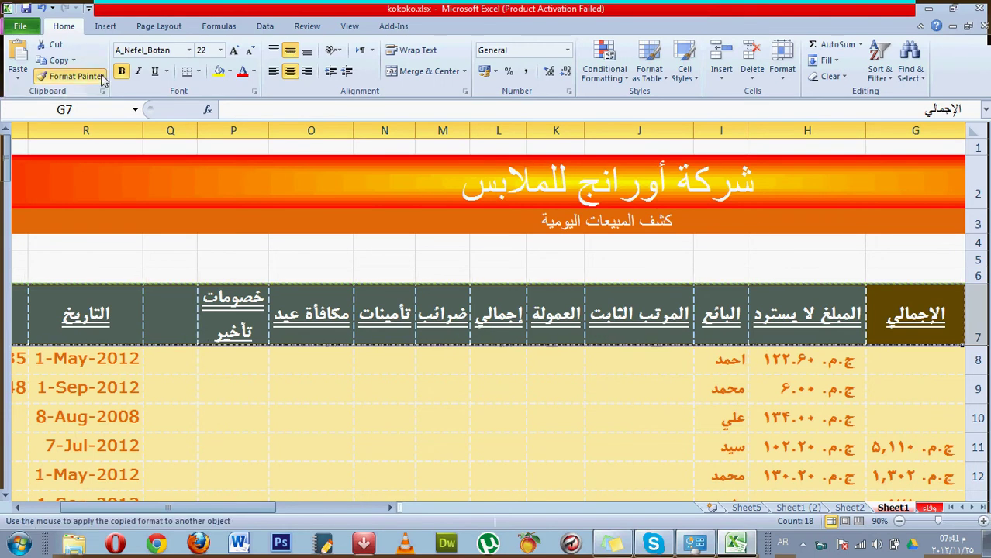
click(978, 276)
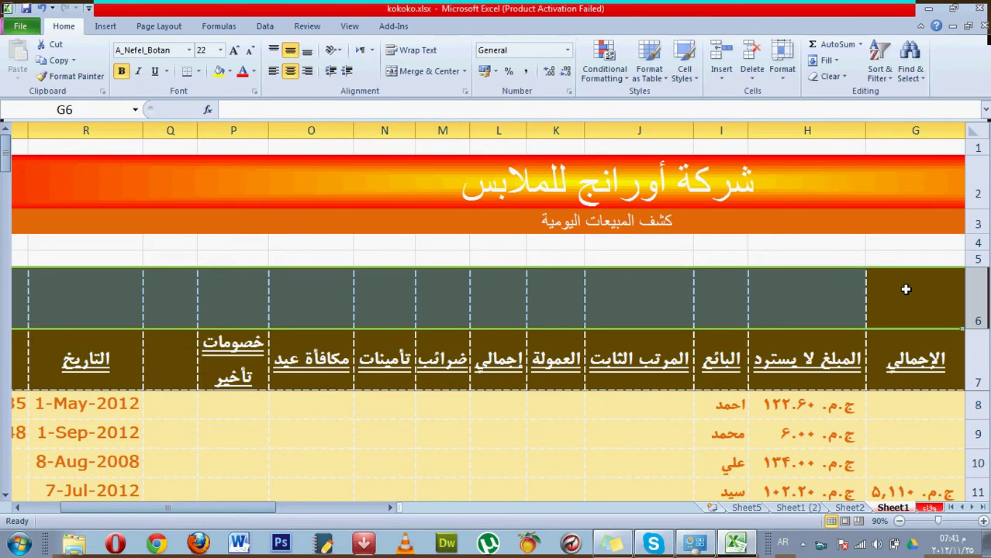
click(906, 289)
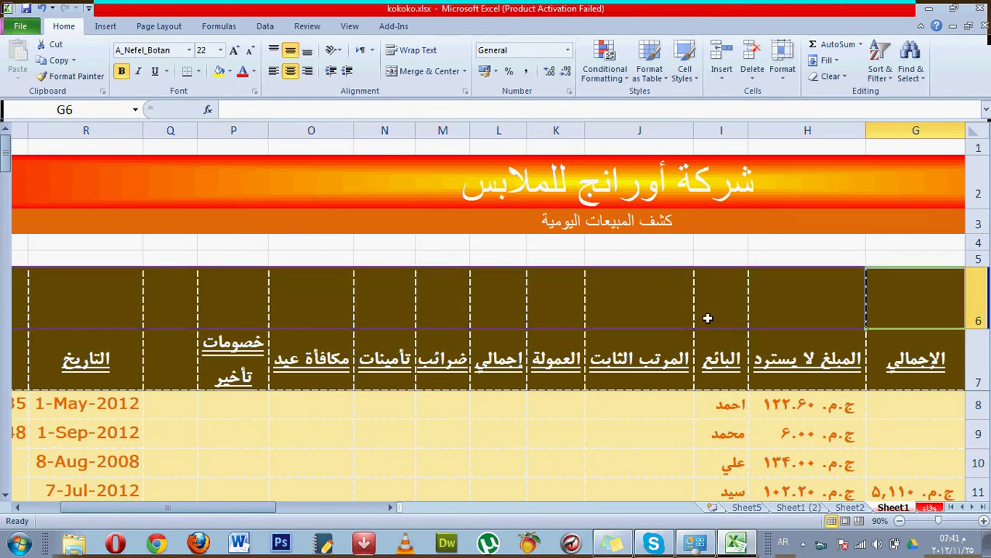
Select columns C through F, next to the total column G
click(807, 128)
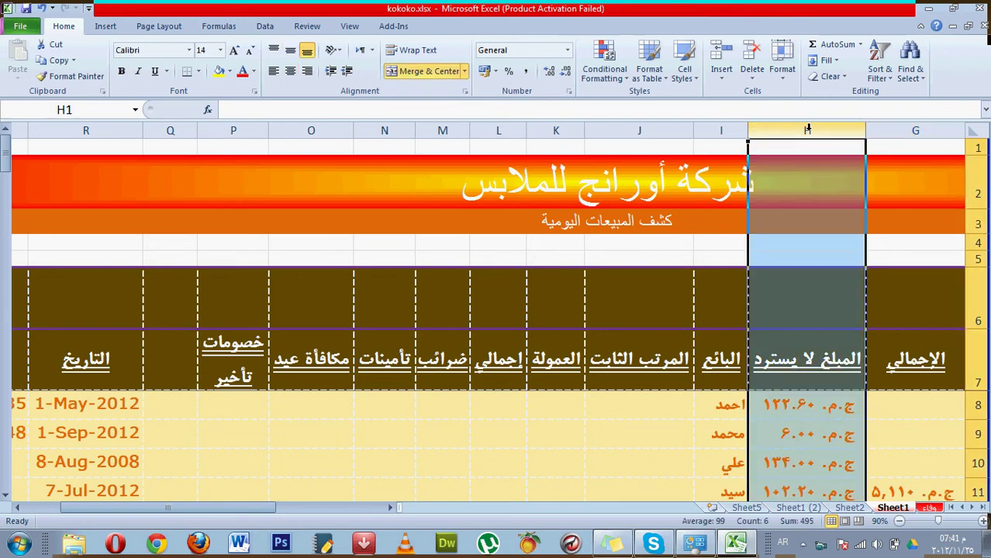
scroll(807, 130, right, 3)
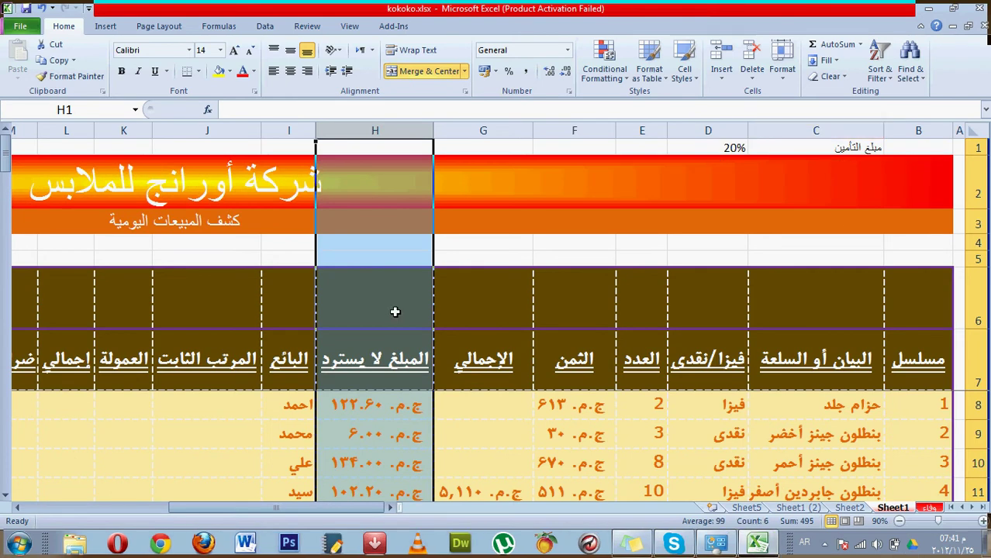
click(813, 129)
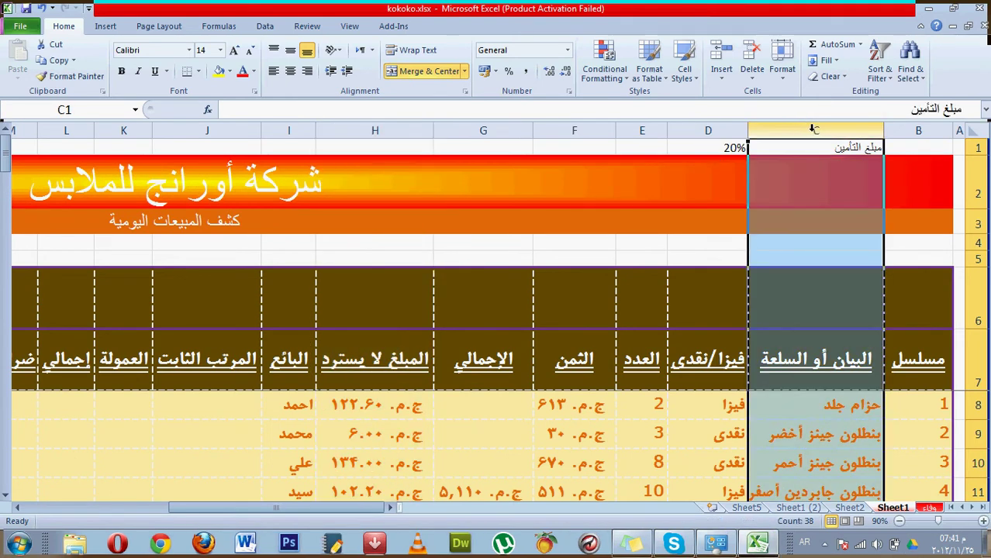
ctrl+click(715, 130)
ctrl+click(658, 130)
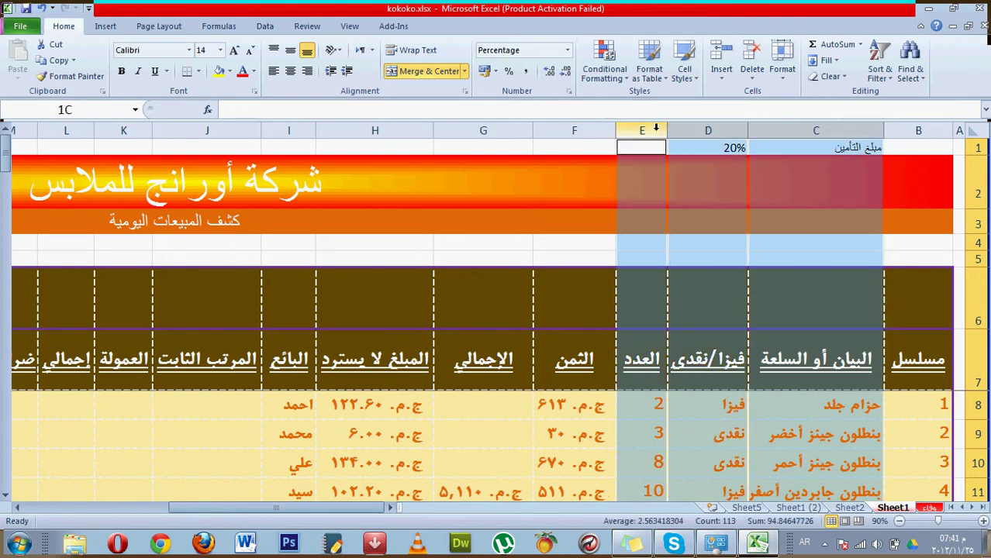
ctrl+click(601, 132)
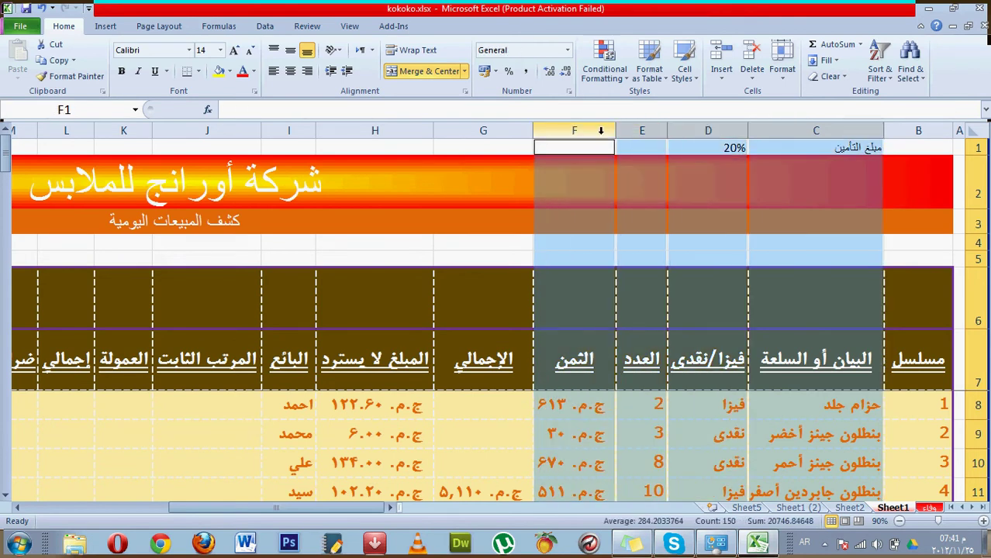
ctrl+click(514, 128)
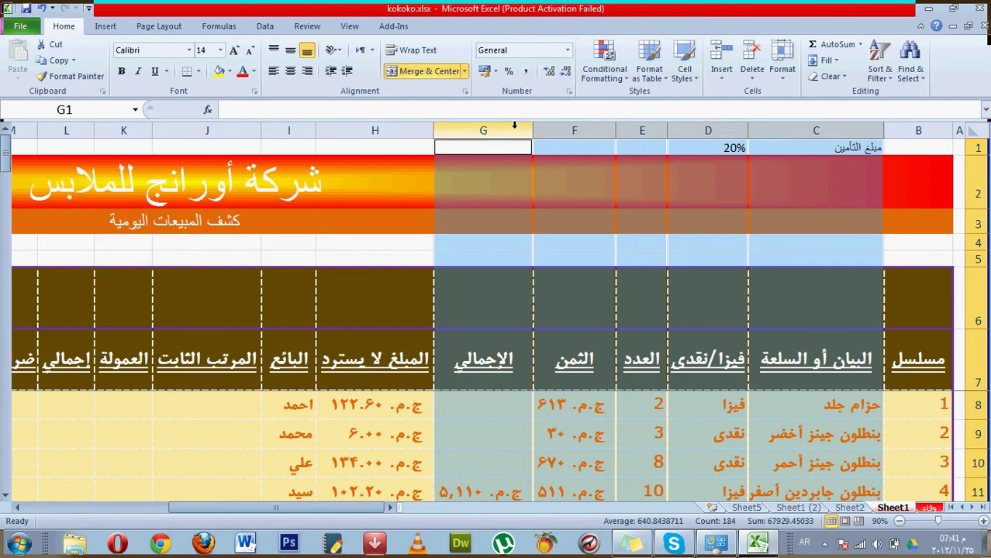
ctrl+click(404, 129)
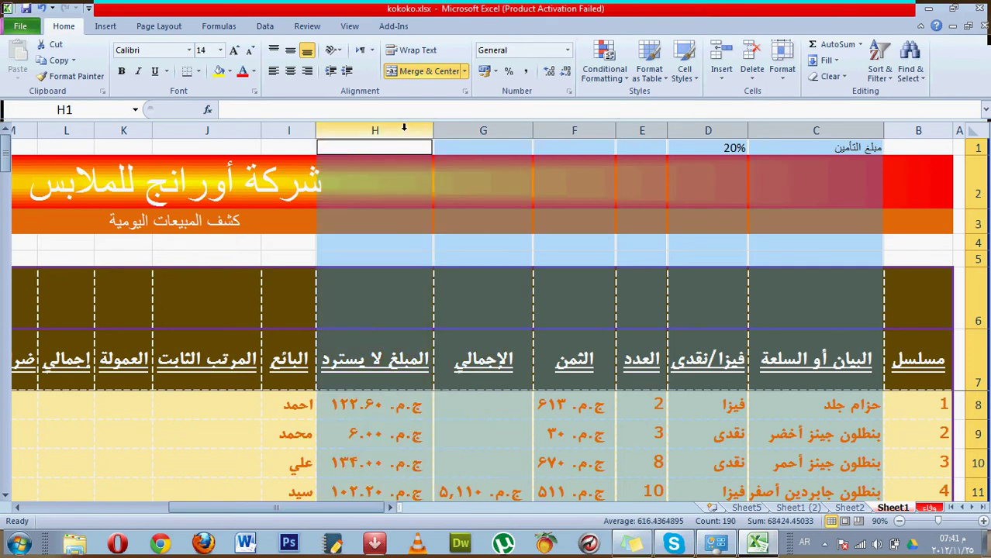
ctrl+click(504, 126)
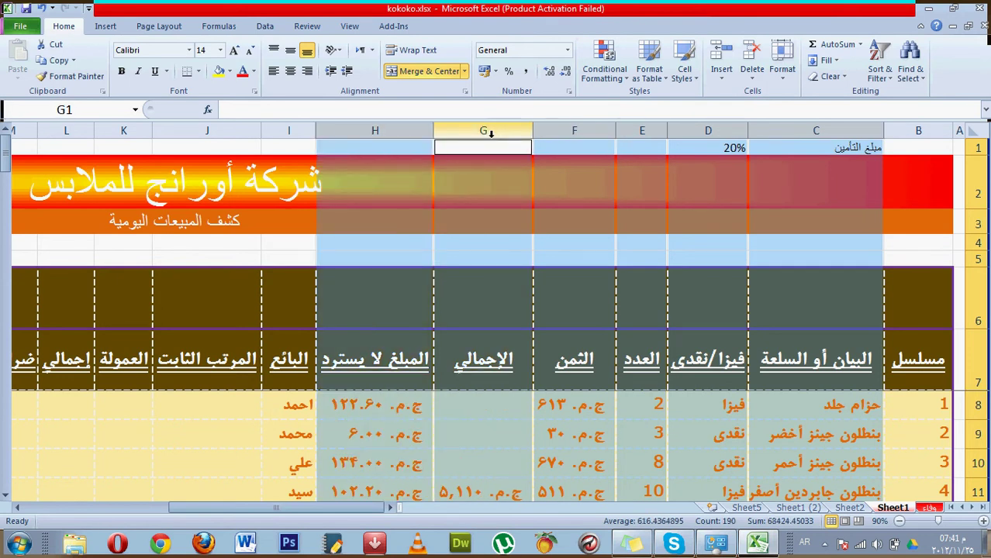
click(491, 128)
drag(574, 130, 816, 129)
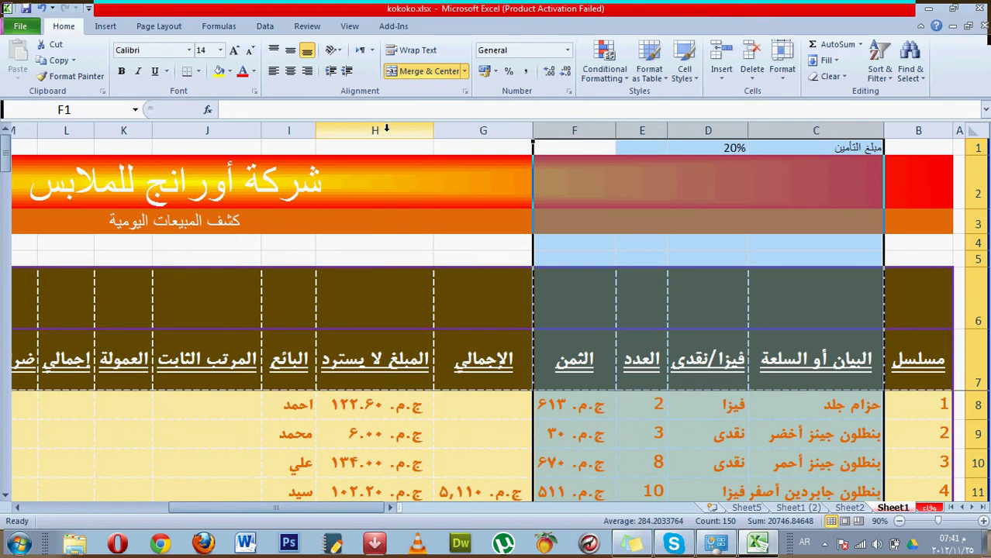
Fill G11's =E11*F11 total formula up into G8:G10
click(521, 416)
scroll(476, 497, down, 3)
scroll(475, 496, up, 1)
scroll(474, 495, up, 2)
click(469, 493)
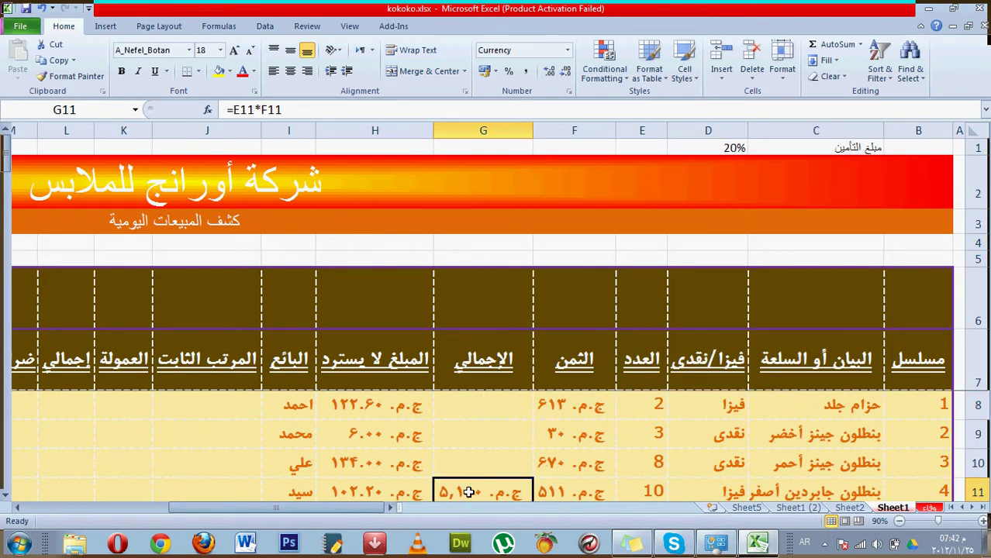
click(6, 497)
drag(434, 472, 446, 394)
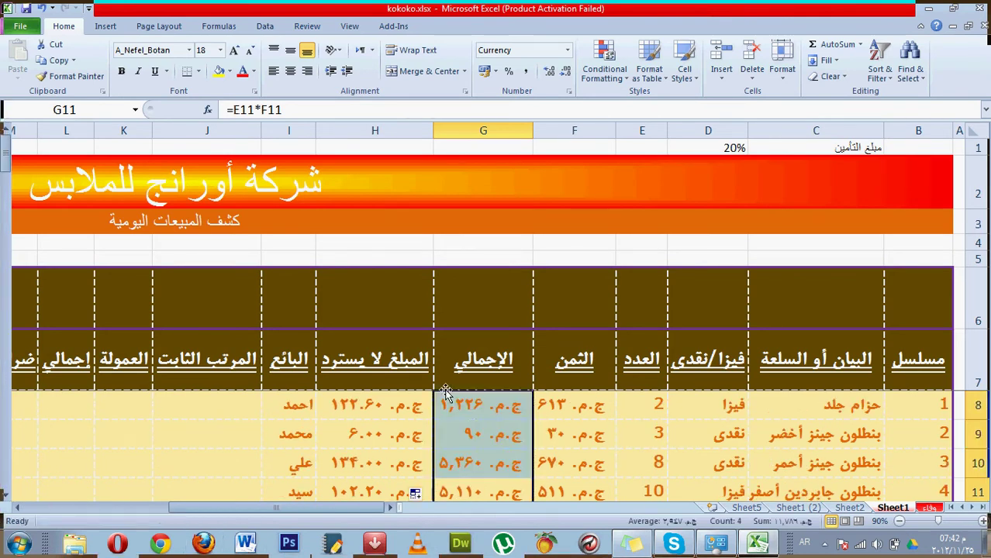
click(467, 410)
Hide columns C through F
click(564, 126)
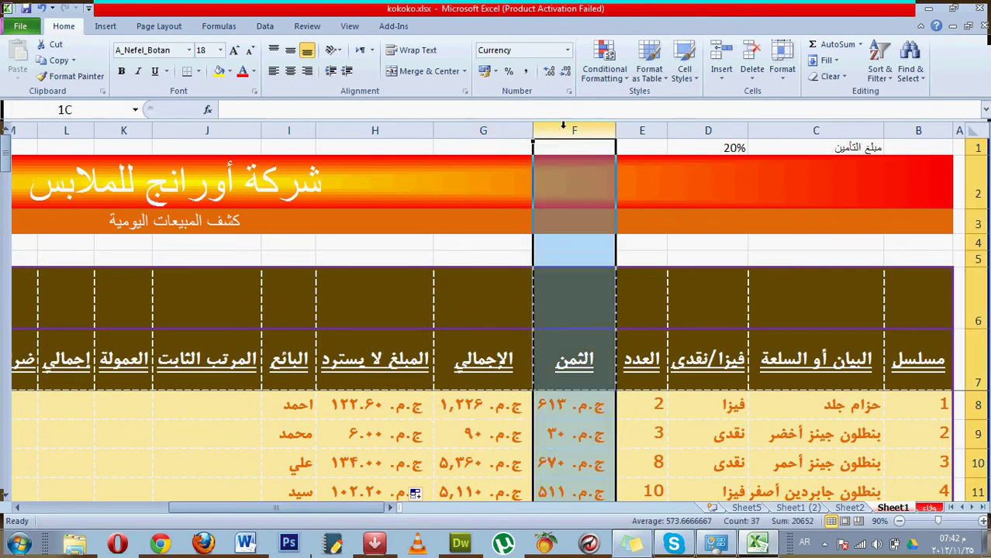
drag(564, 125, 869, 130)
right_click(771, 132)
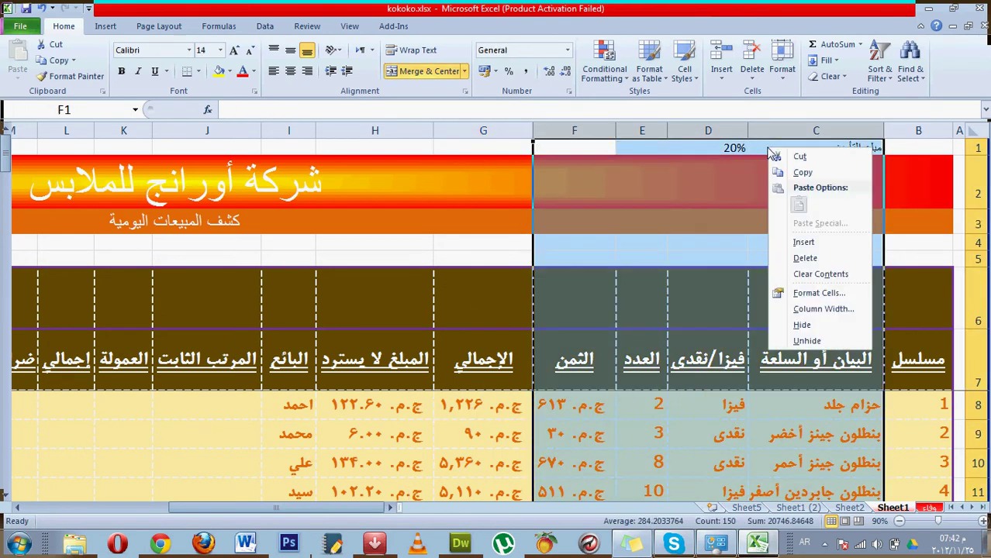
click(827, 326)
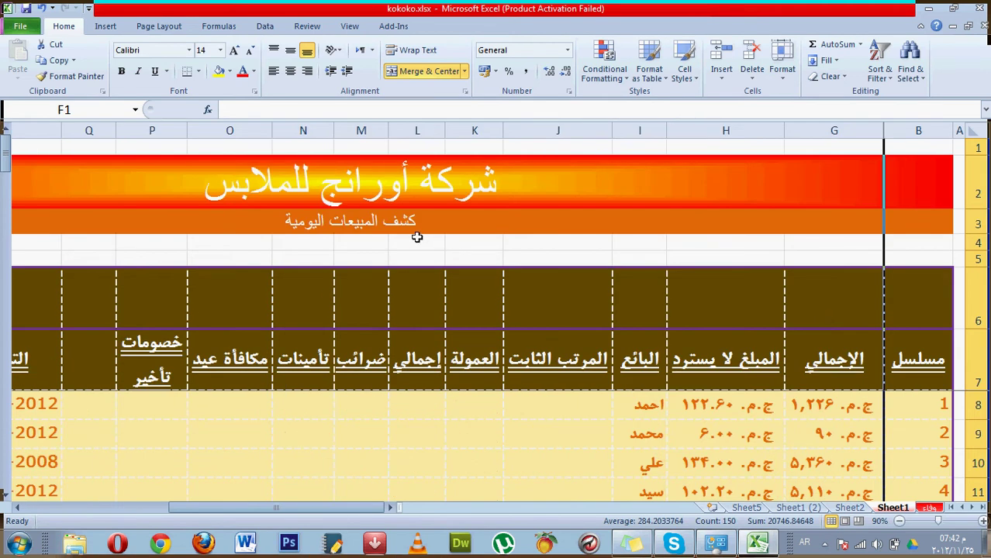
Hide column H so the total column sits beside the seller column
click(30, 254)
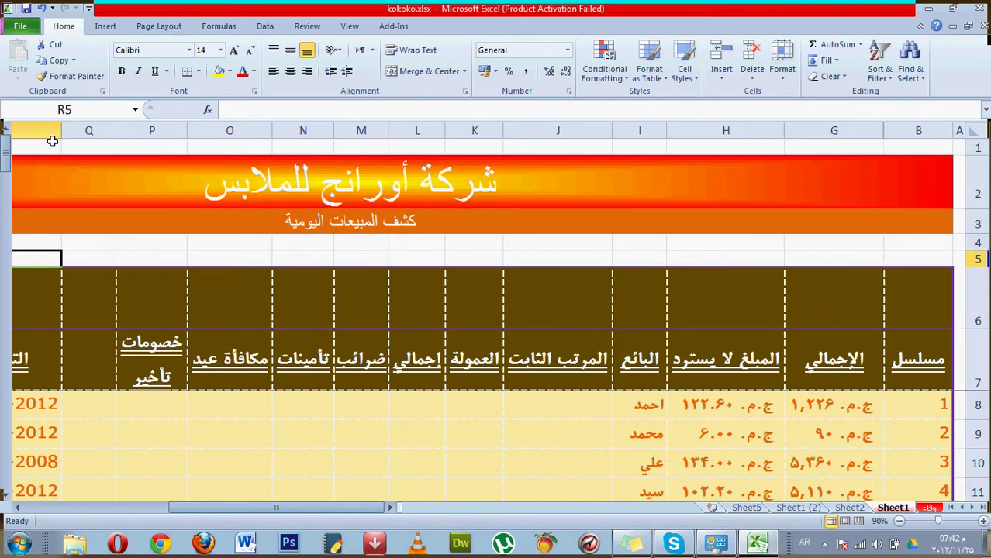
click(899, 343)
click(824, 360)
click(722, 371)
click(723, 138)
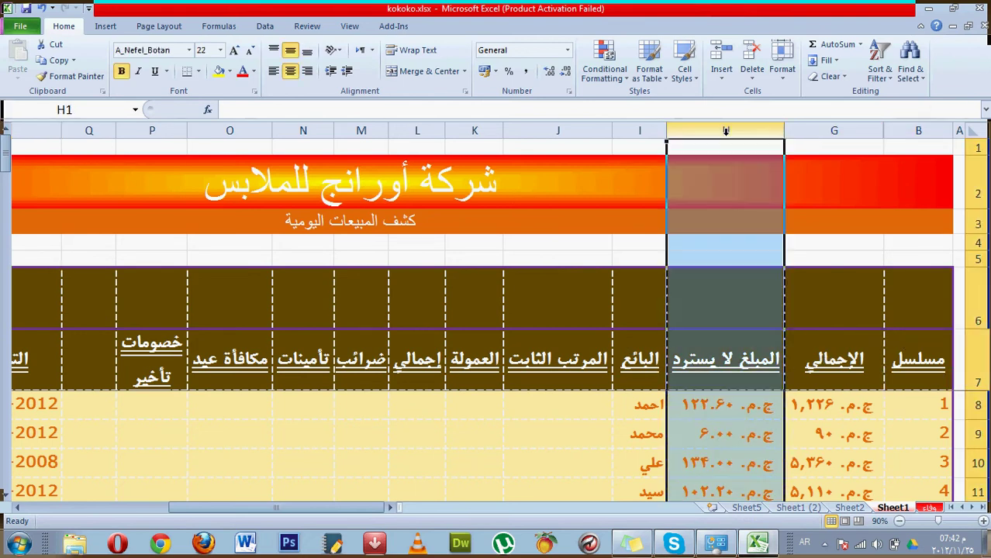
right_click(726, 139)
click(760, 314)
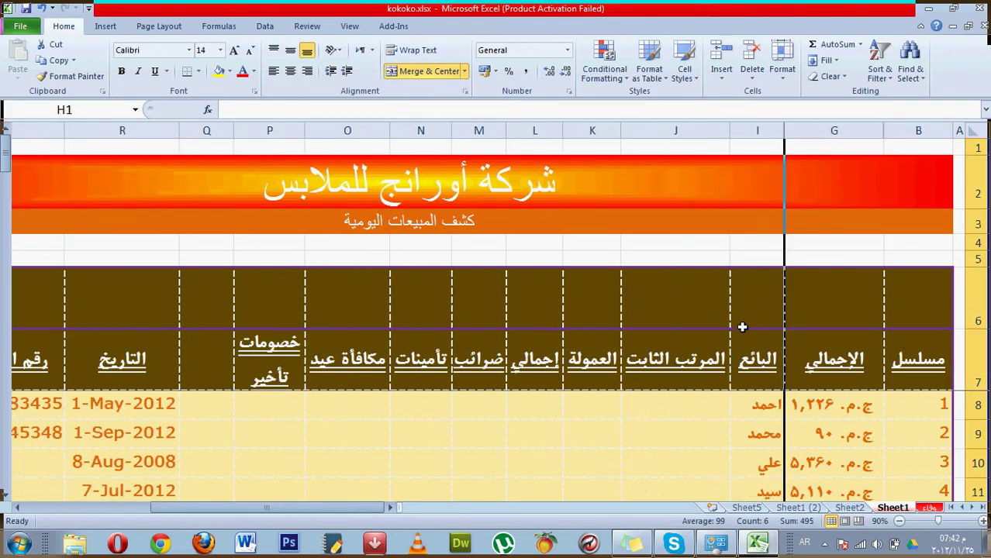
click(740, 359)
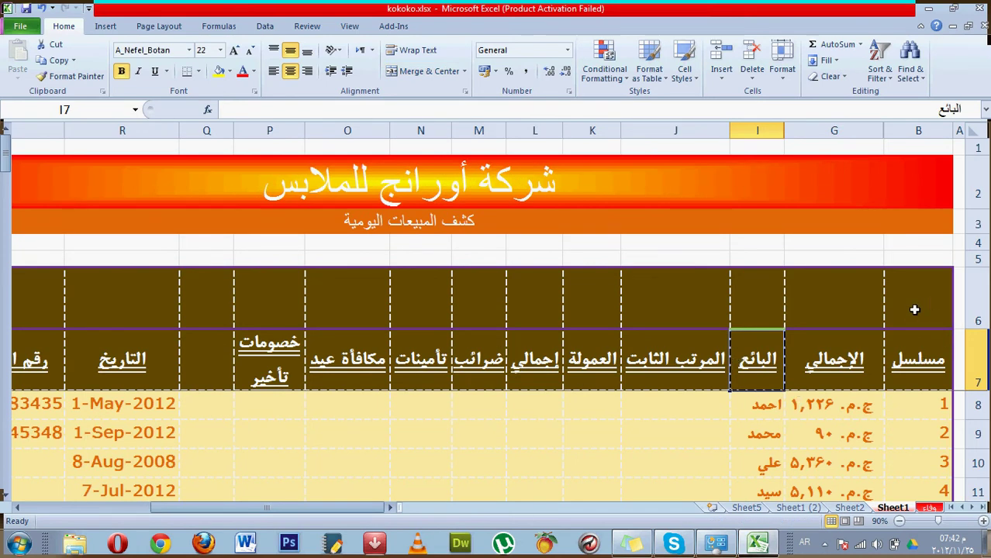
Merge and centre the serial, total and البائع headers over rows 6–7 (B, G, I)
drag(914, 310, 913, 354)
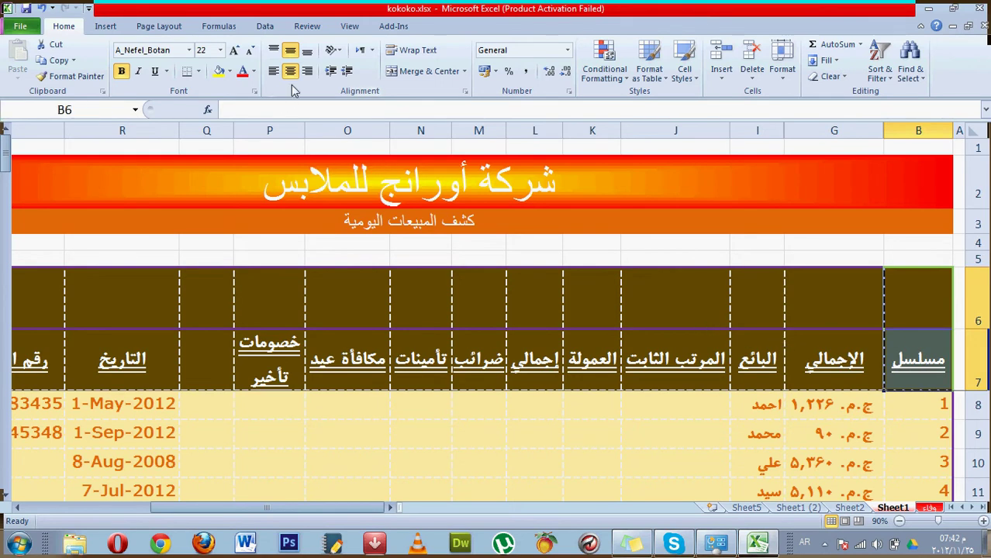
click(414, 77)
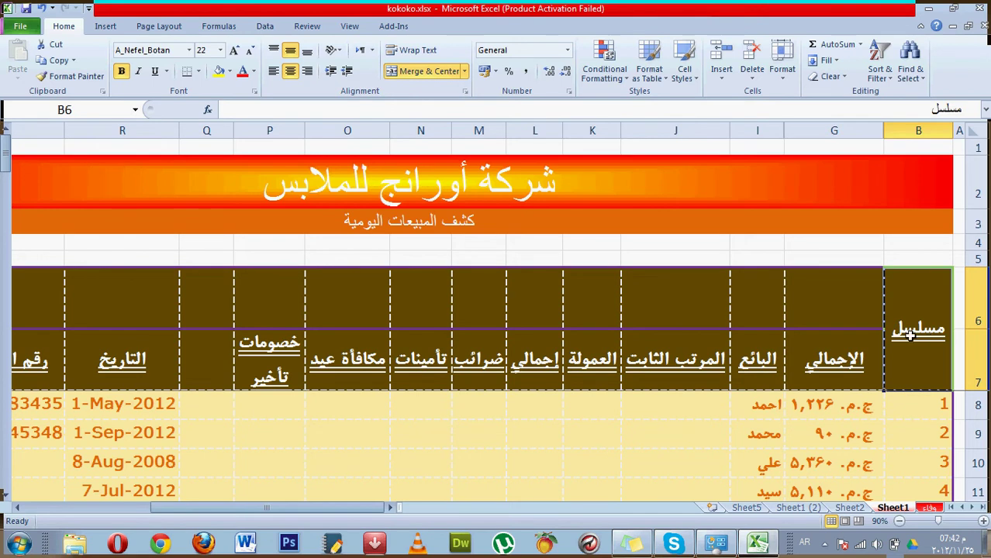
drag(852, 309, 845, 372)
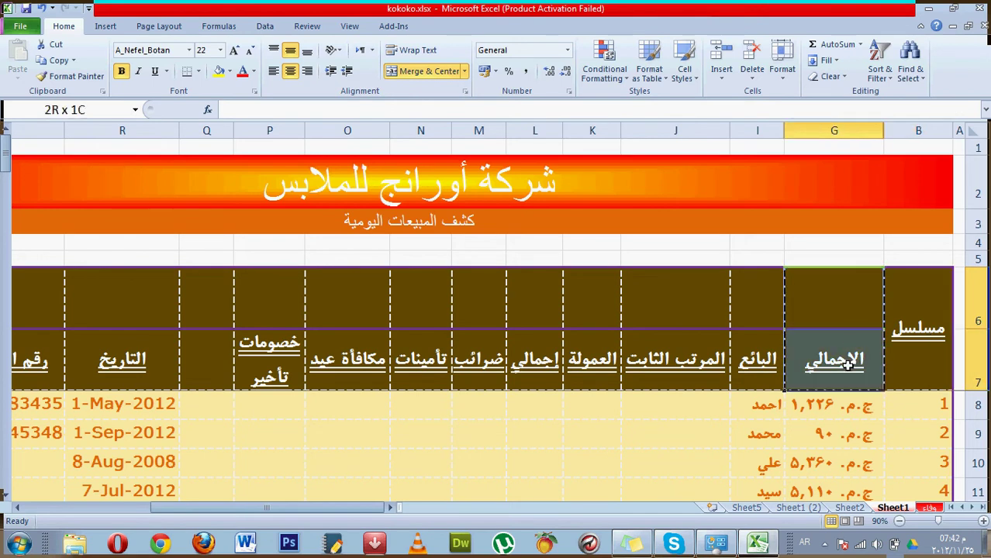
click(438, 72)
drag(754, 294, 759, 341)
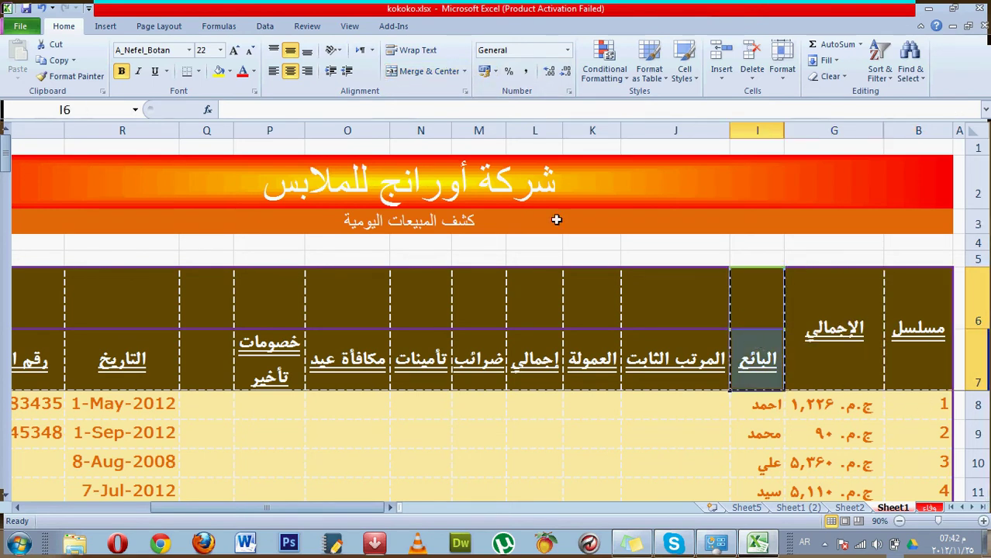
click(438, 72)
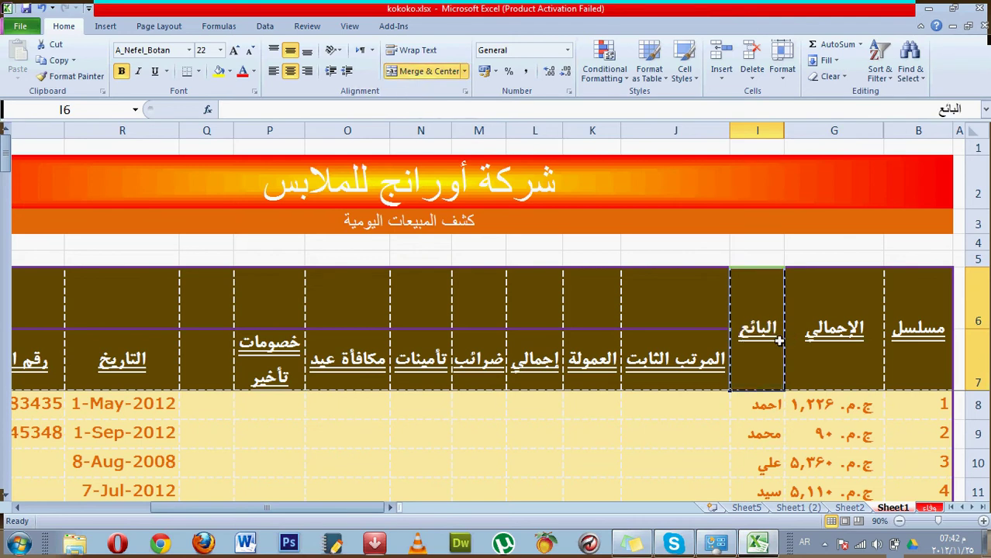
Rename the L7 column header to مكافأة
click(682, 313)
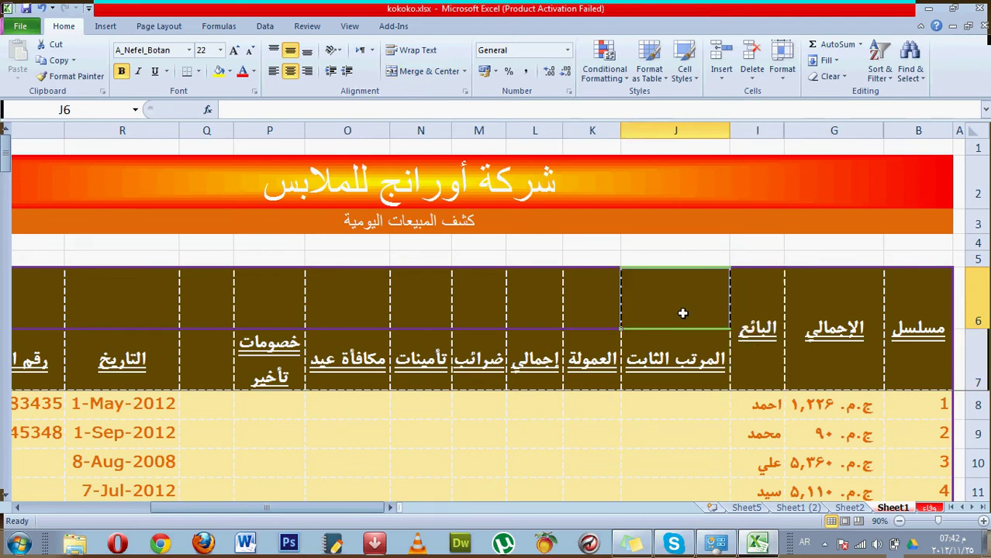
click(588, 299)
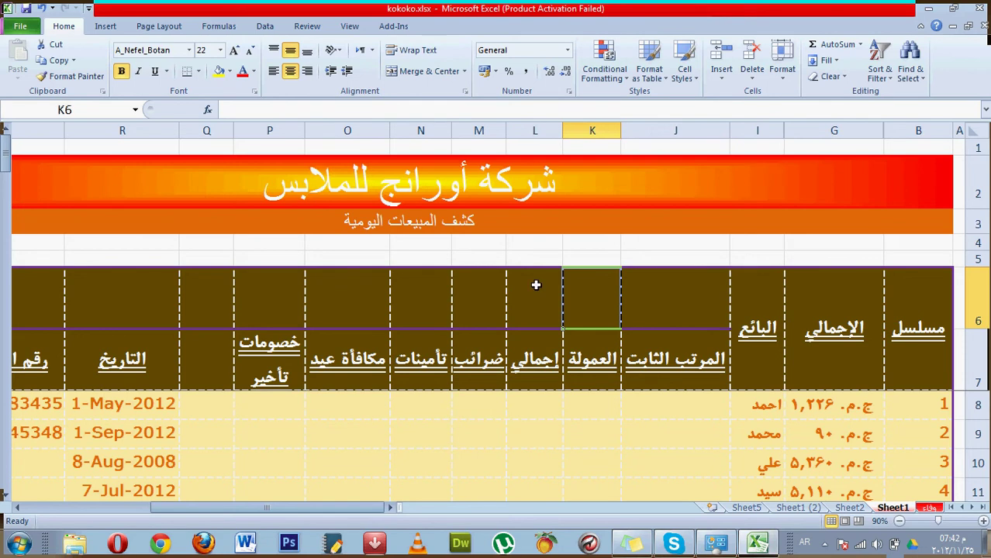
click(534, 369)
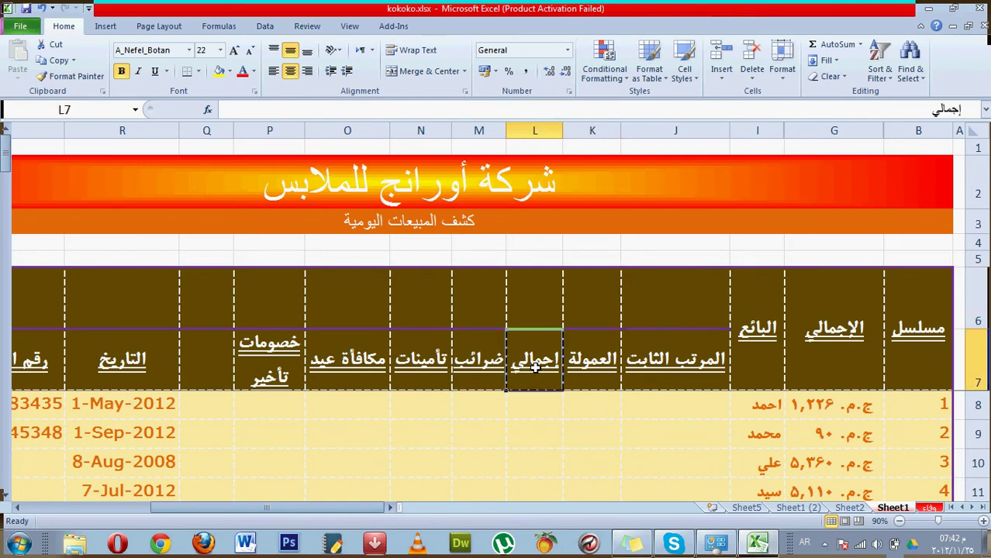
text(مكافأة)
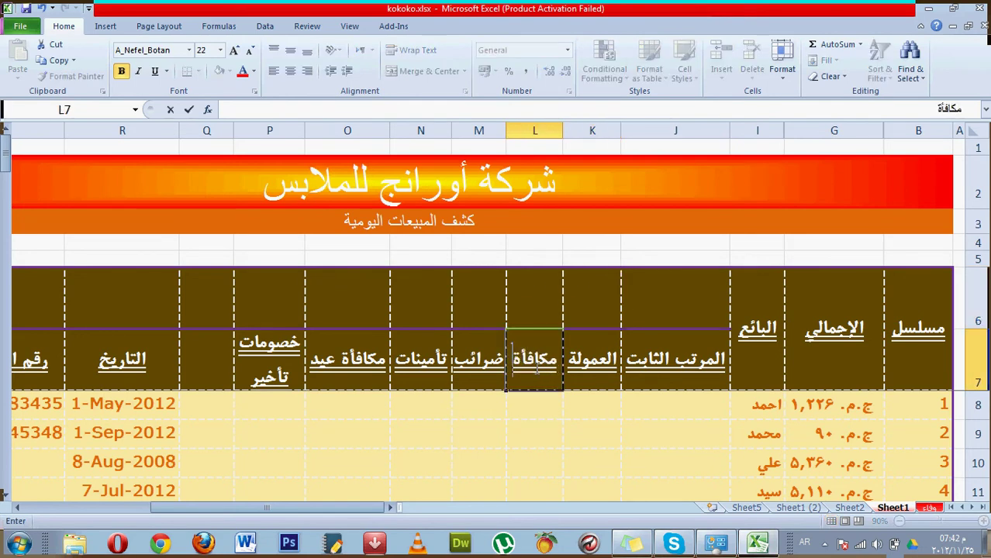
key(Return)
Merge J6:L6 and enter the heading استحقاقات
drag(552, 310, 668, 316)
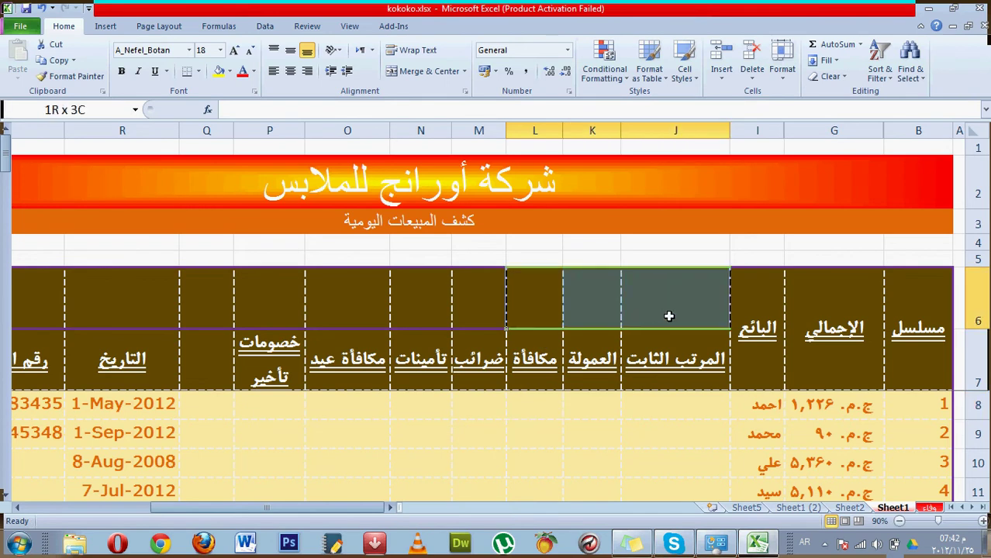
click(435, 74)
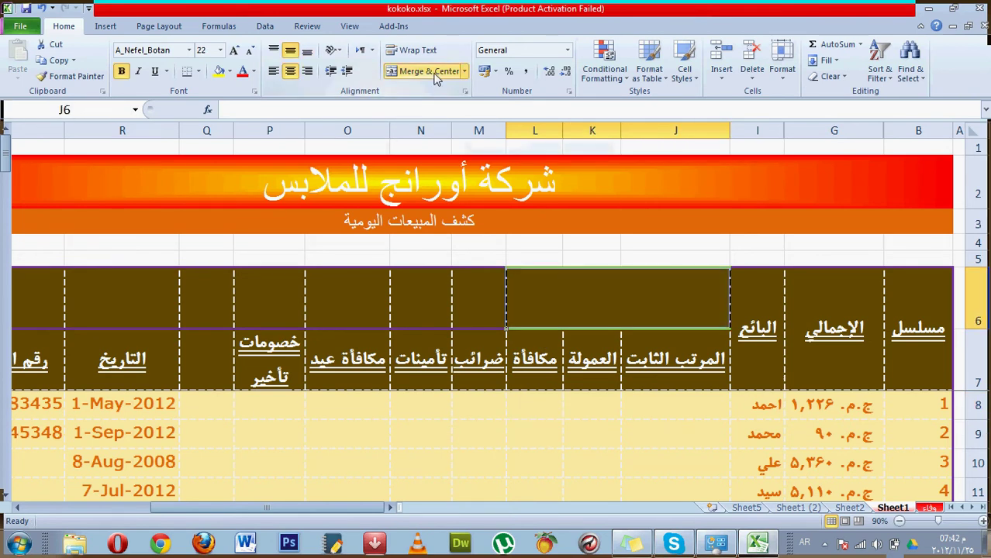
double_click(621, 300)
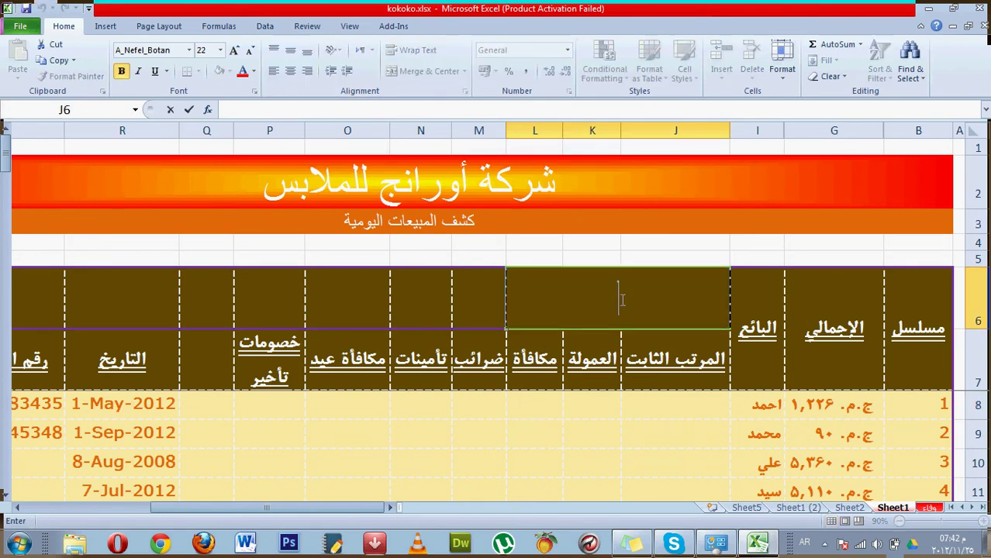
text(استحقاقات)
key(Return)
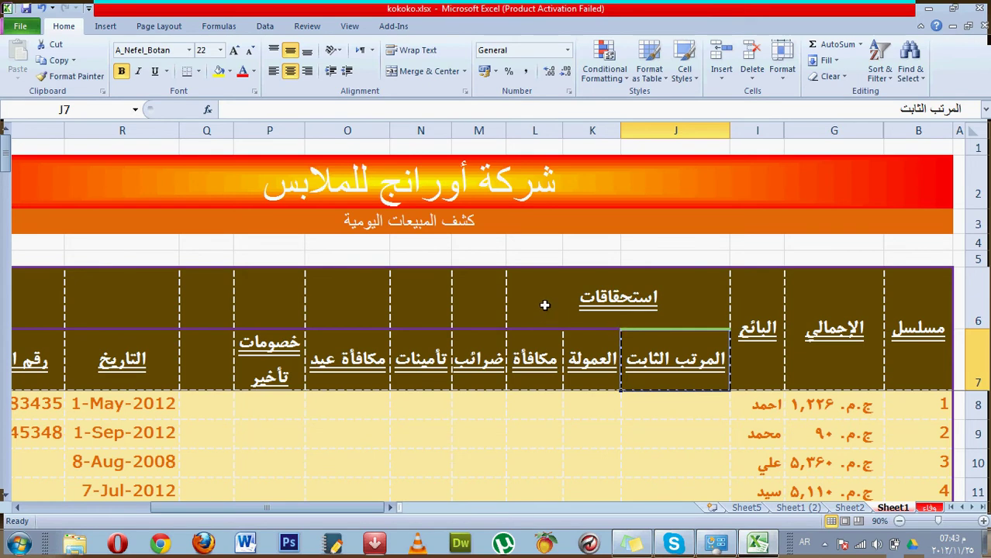
Select the row-6 cells M6:P6 above the four deduction columns
click(578, 367)
click(545, 366)
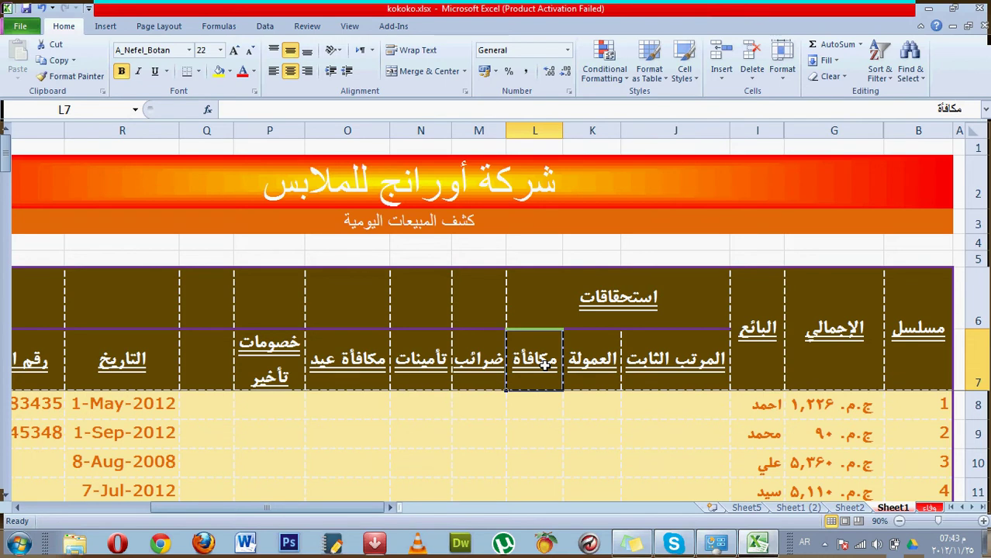
click(478, 339)
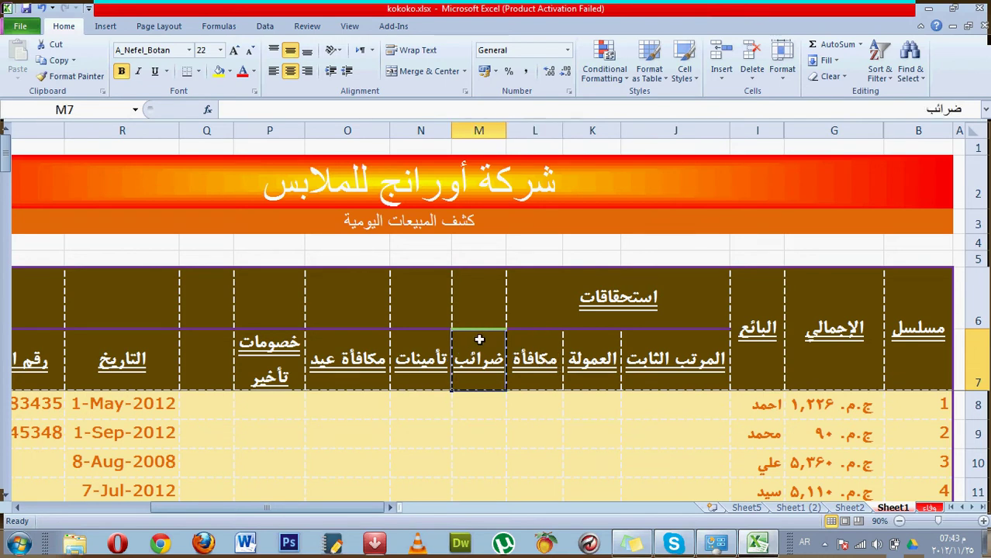
drag(472, 302, 297, 295)
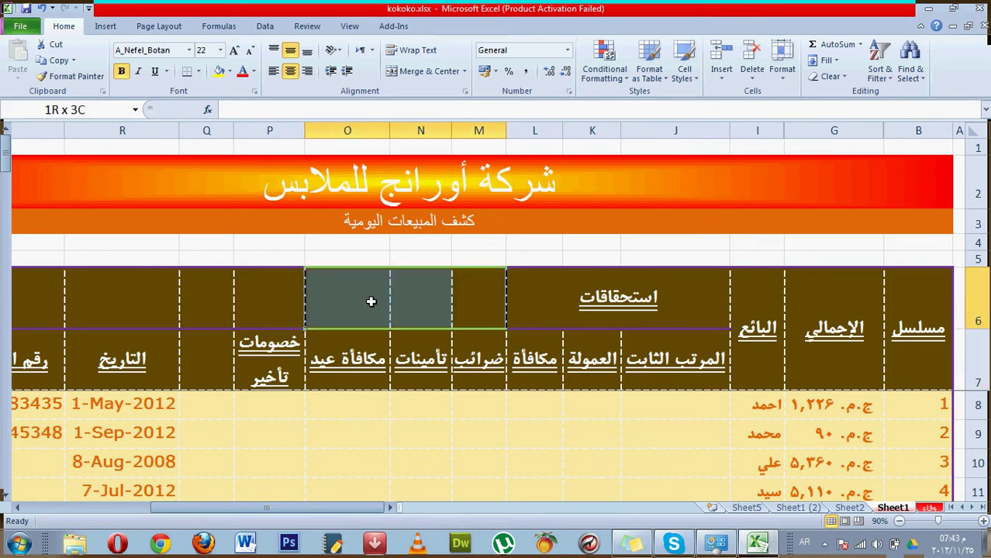
Merge M6:P6 and enter the heading استقطاعات
click(443, 72)
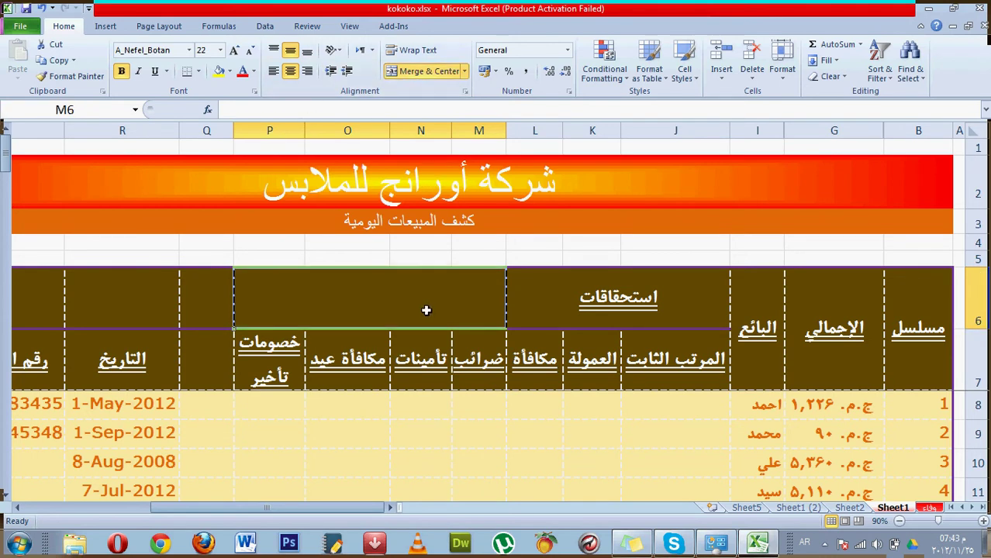
text(استقطاعات)
key(Return)
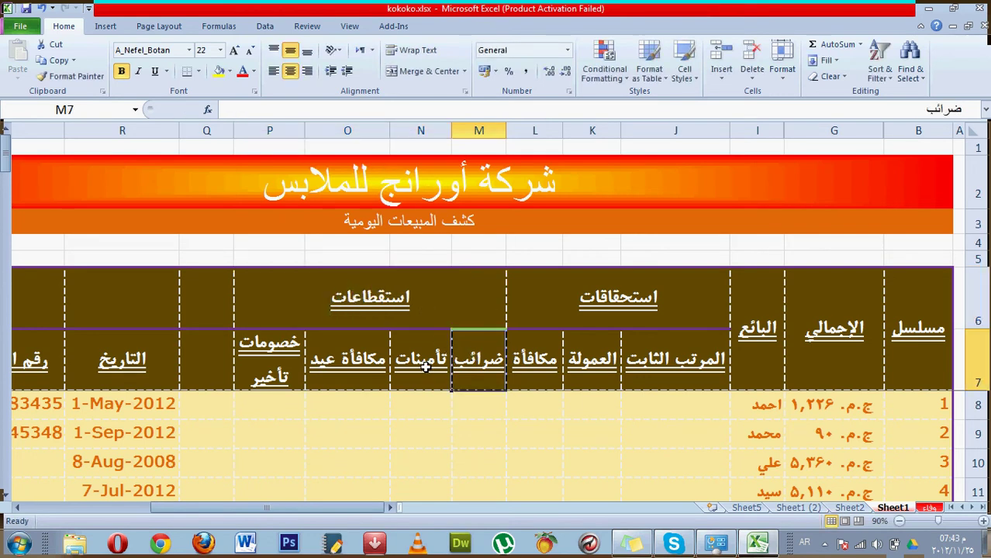
Delete the مكافأة عيد column O
click(364, 368)
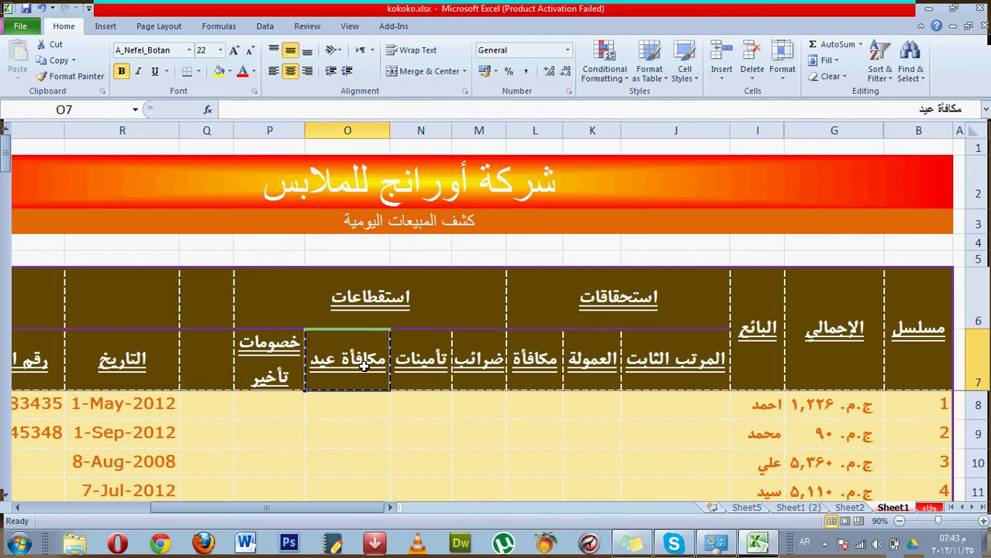
click(264, 380)
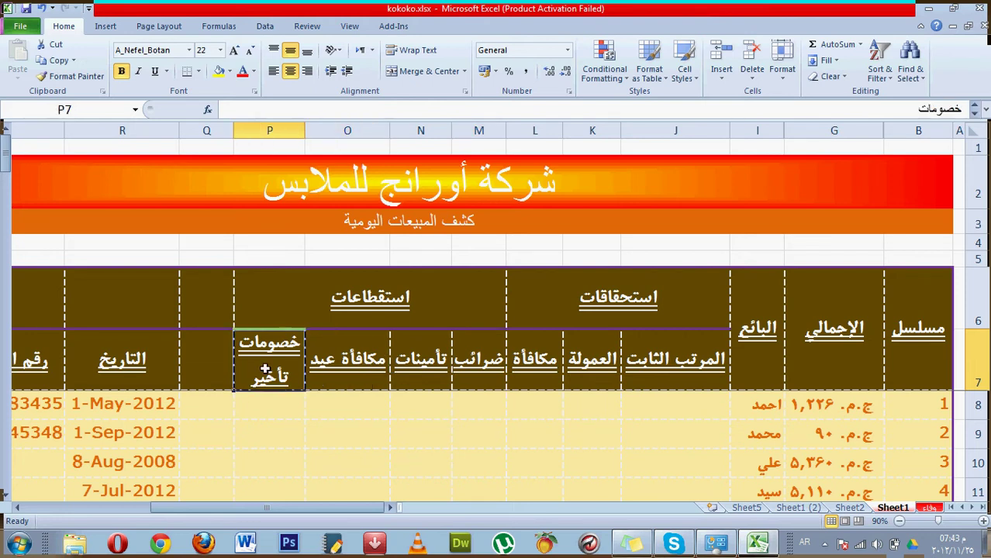
click(348, 130)
key(ctrl+minus)
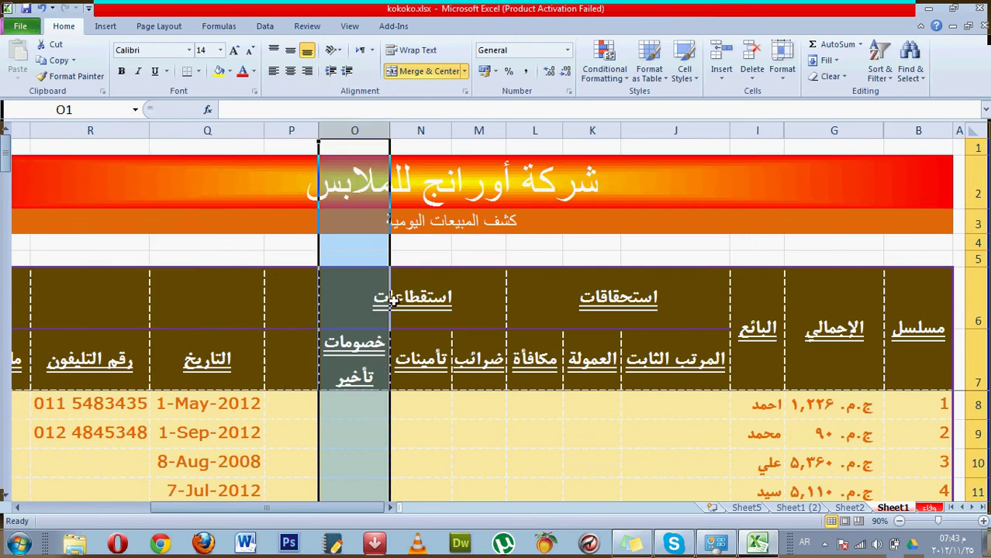
Insert a blank column at M, before the ضرائب column
click(411, 350)
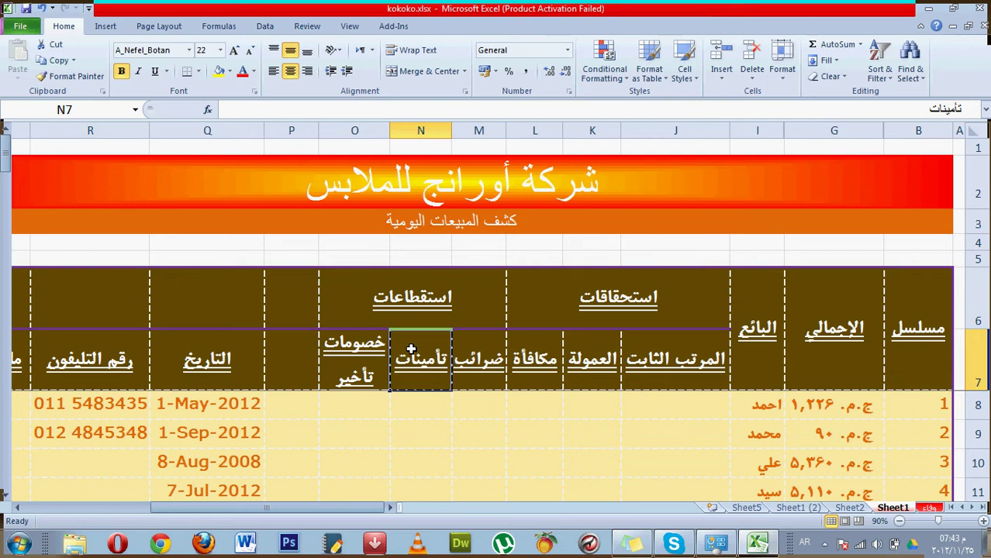
click(374, 310)
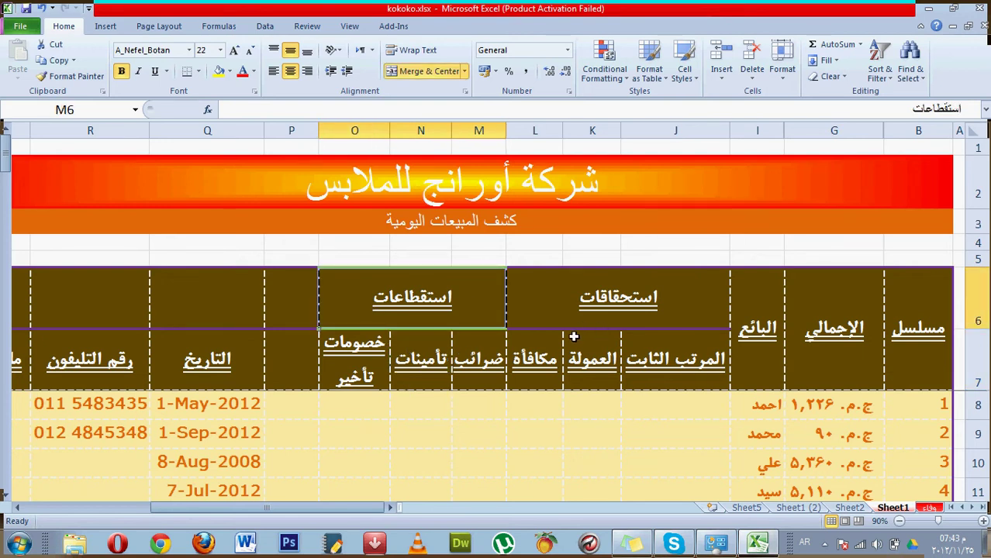
click(537, 310)
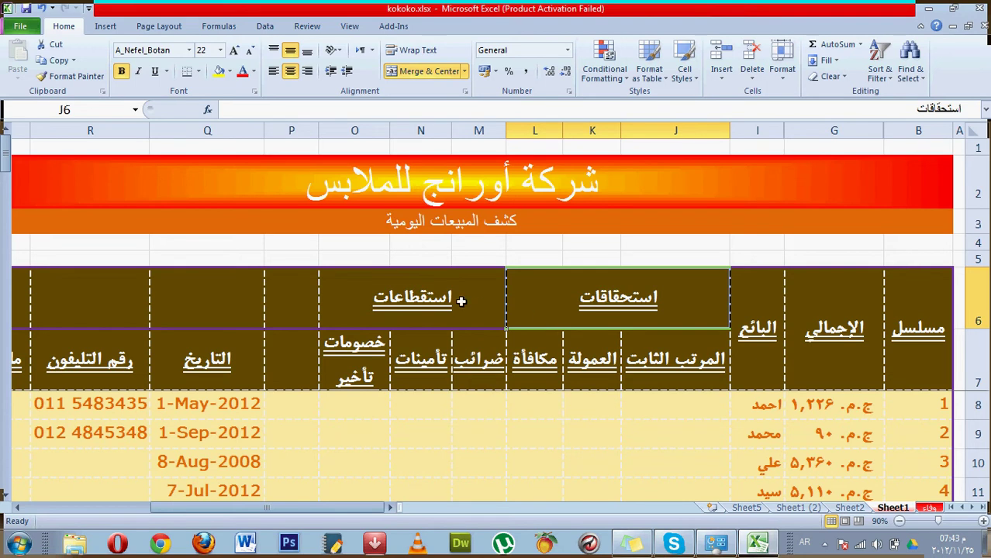
click(499, 132)
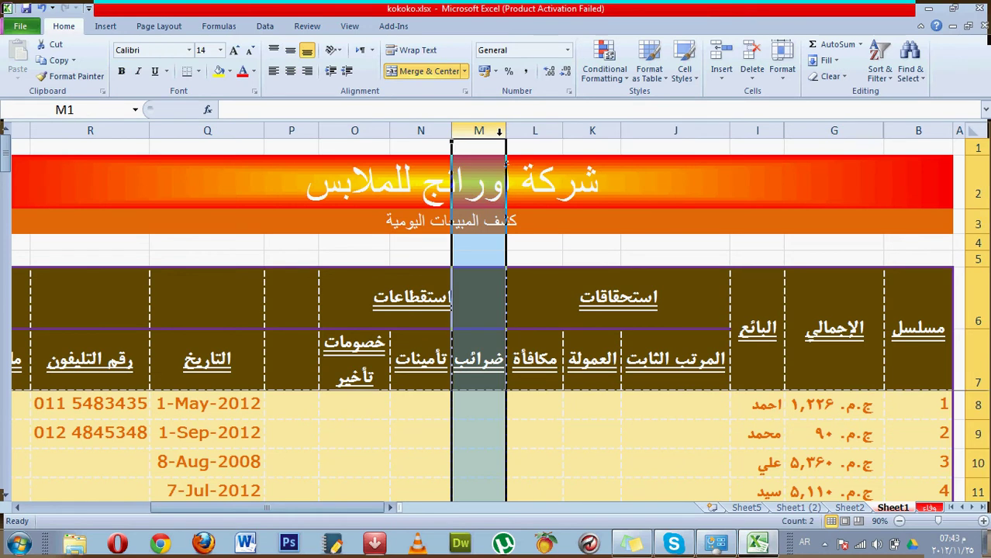
click(493, 359)
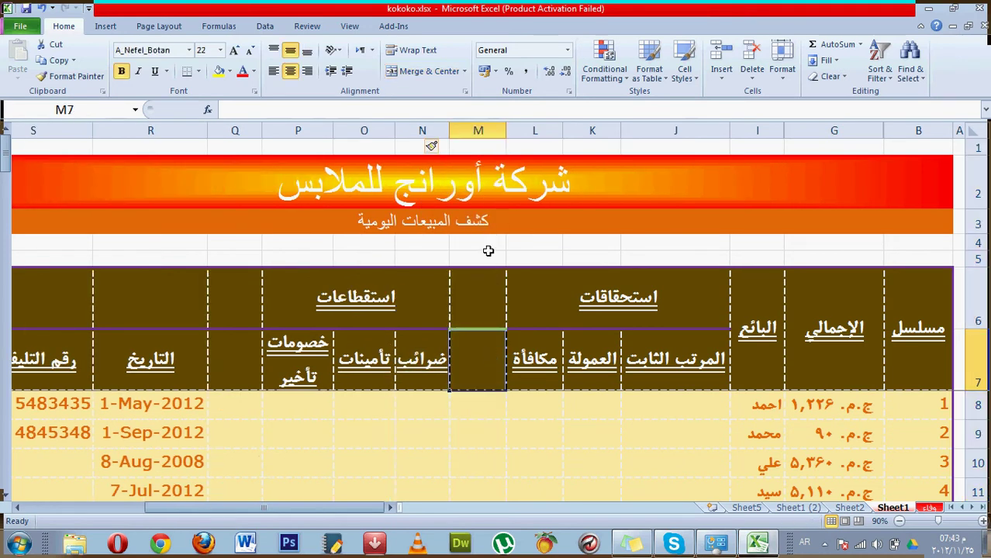
Enter 'اجمالي' and 'الاستحقاقات' on two lines in M6
click(493, 304)
text(ا)
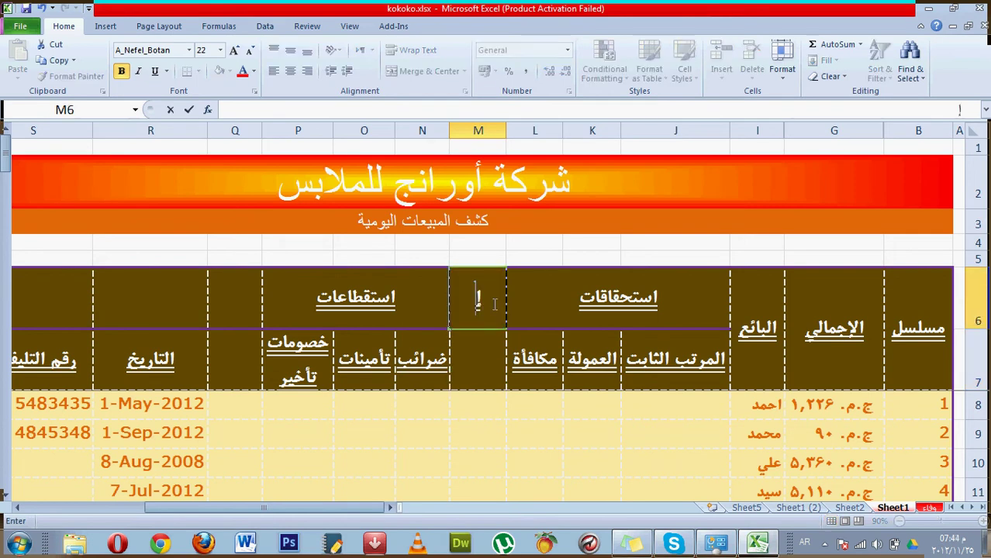
text(جمالي)
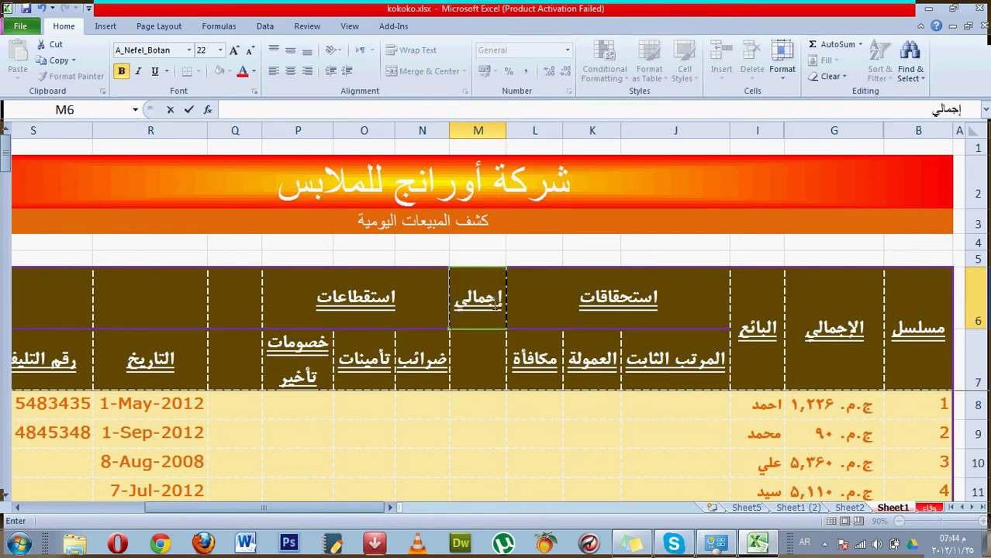
key(alt+Return)
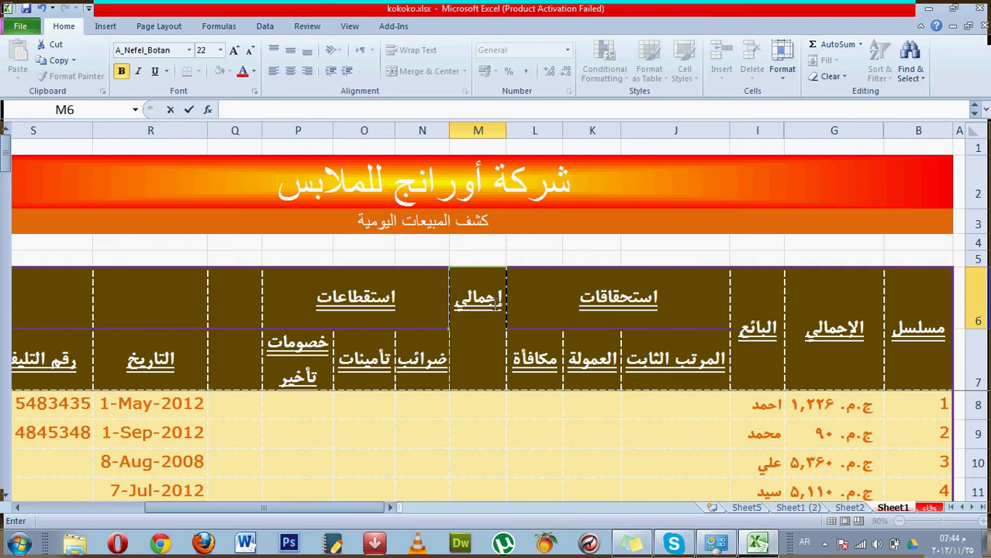
text(الا)
text(ستحقاقات)
key(Return)
Reduce the M6 heading font size to 11
click(487, 299)
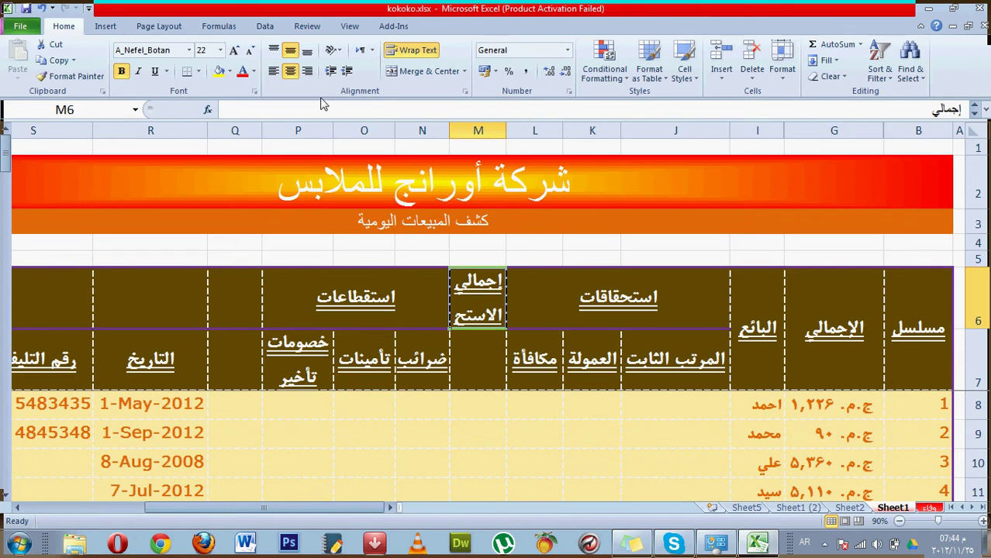
click(251, 50)
click(250, 50)
click(250, 50)
click(251, 50)
click(251, 50)
click(251, 50)
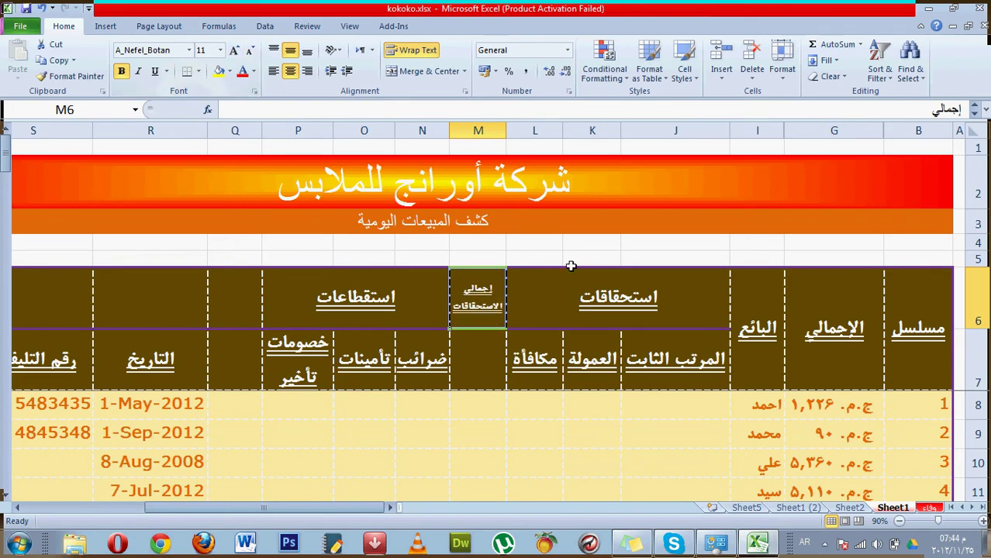
click(590, 314)
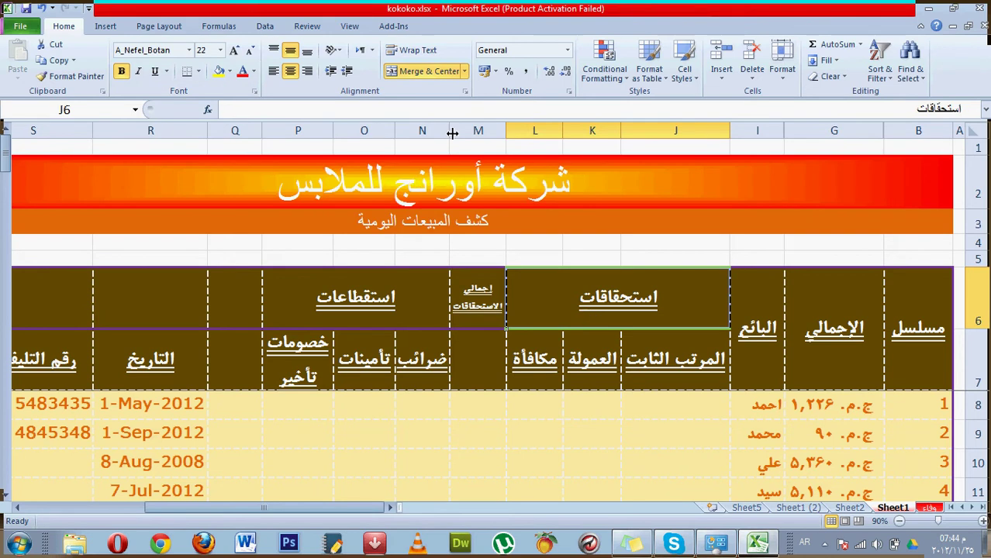
Widen column M, enlarge the heading font, and copy the إجمالي الاستحقاقات heading into M7
drag(453, 133, 437, 133)
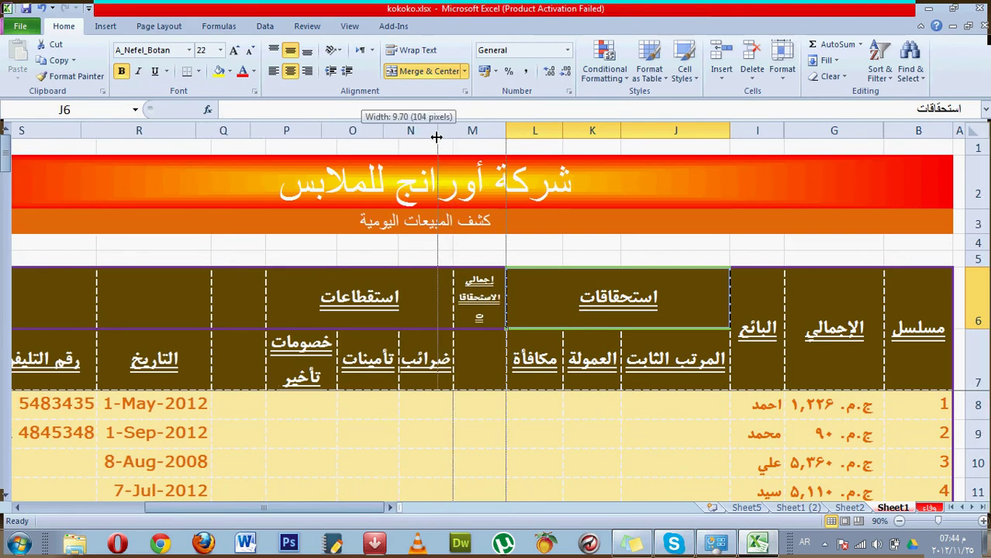
click(472, 305)
click(233, 49)
click(234, 50)
click(477, 349)
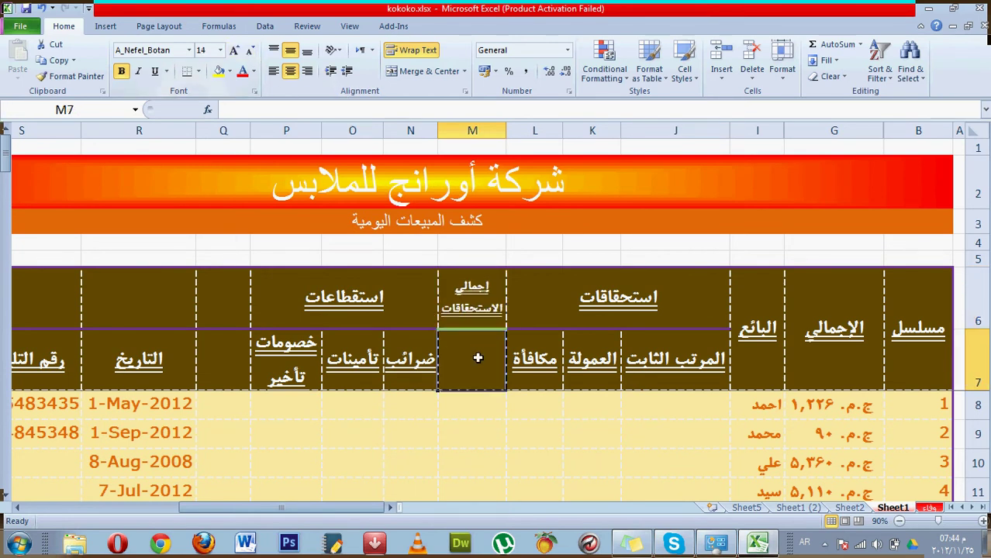
click(486, 305)
key(ctrl+c)
click(481, 357)
key(Return)
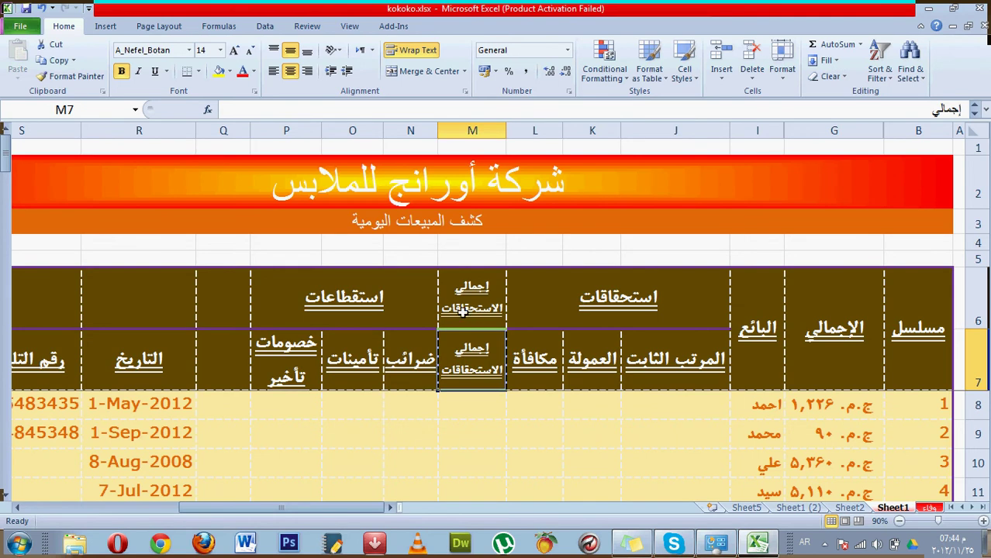
Merge the استحقاقات heading across J6:M6, accepting the merge warning
mouse_move(473, 309)
mouse_down()
mouse_move(535, 299)
mouse_move(487, 295)
mouse_up()
click(559, 289)
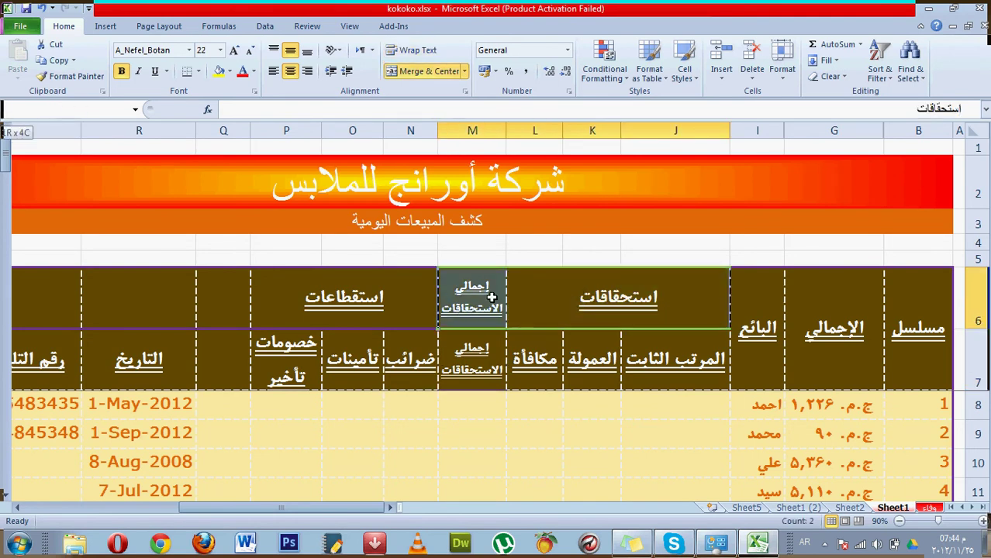
click(428, 70)
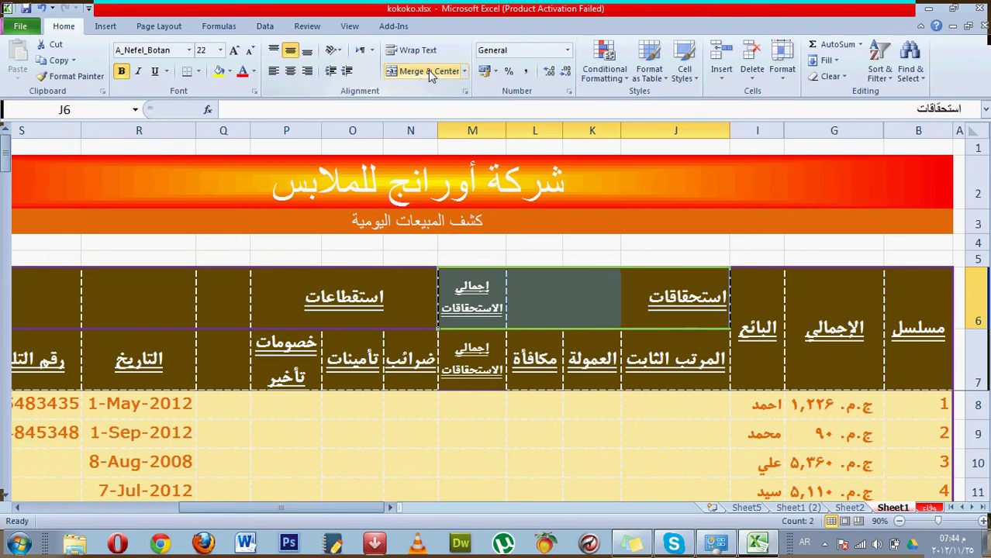
click(428, 70)
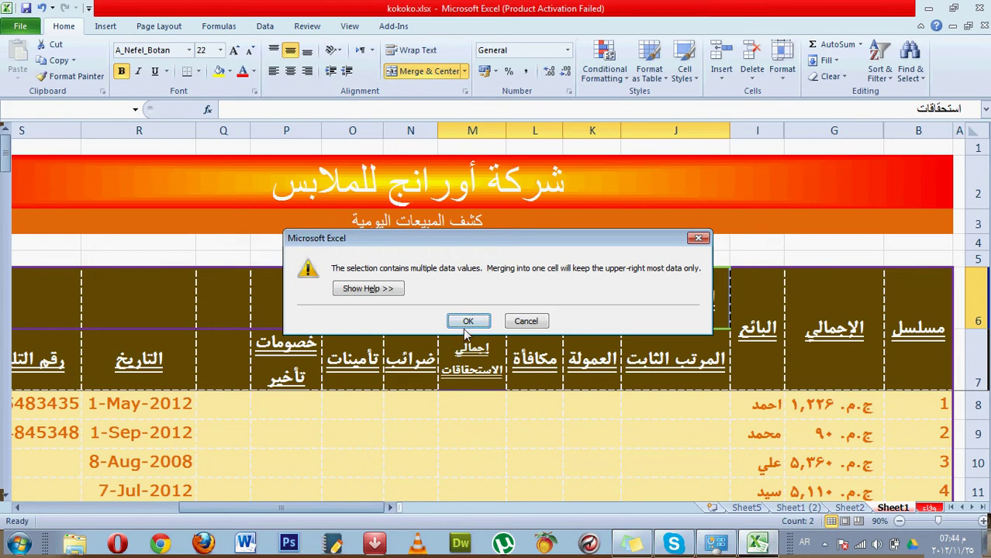
drag(470, 238, 495, 107)
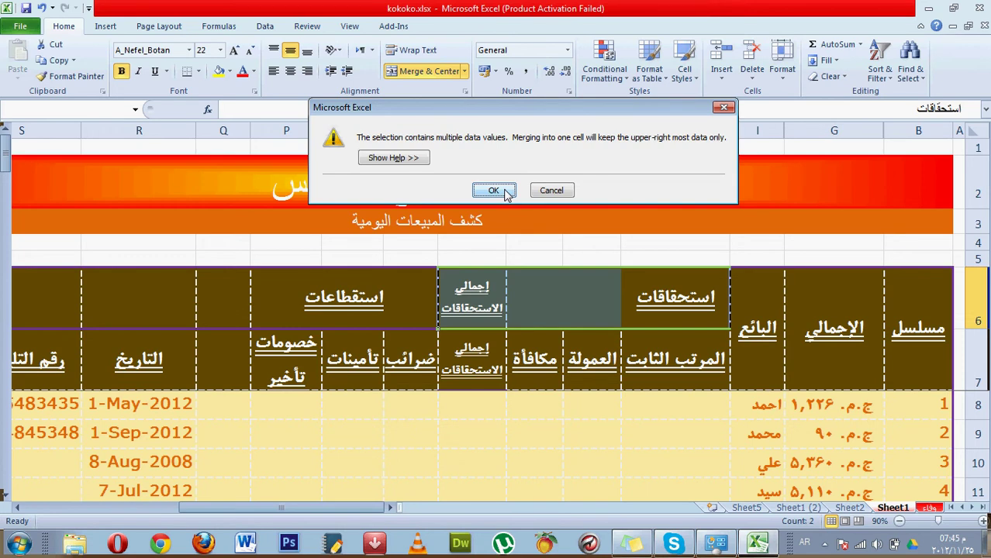
click(494, 191)
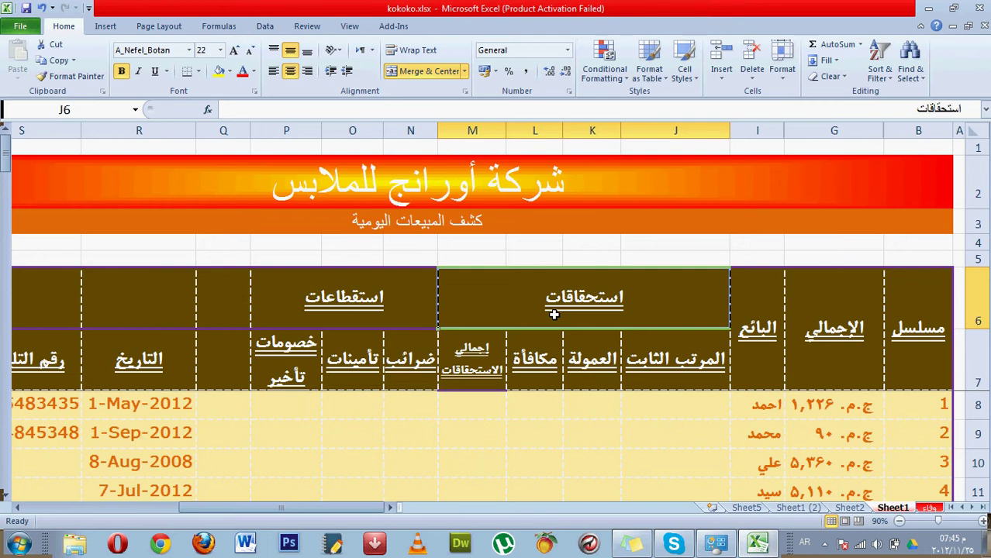
Re-merge the استقطاعات heading across N6:Q6
click(387, 315)
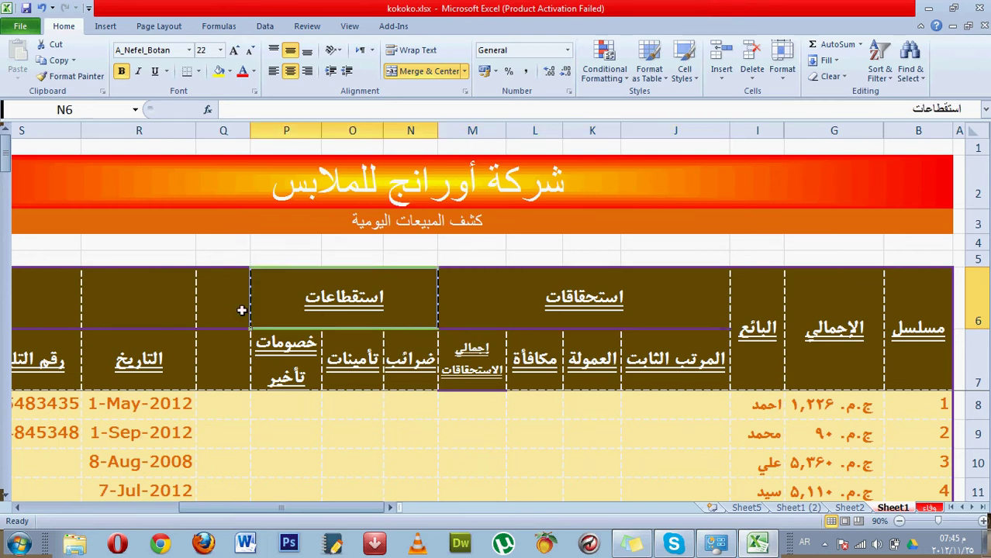
drag(387, 315, 293, 296)
click(410, 72)
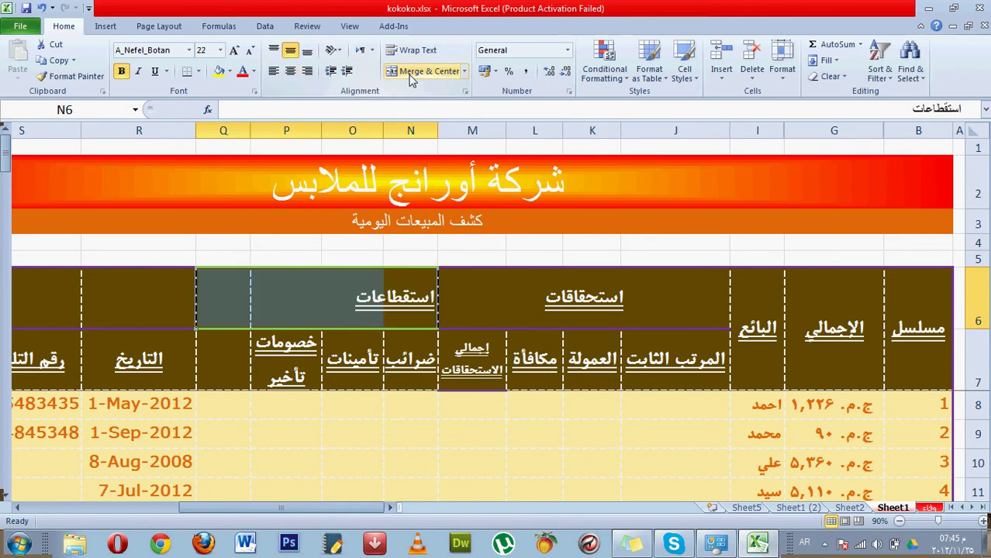
click(410, 72)
Enter 'إجمالي' and 'الاستقطاعات' on two lines in Q7
click(234, 370)
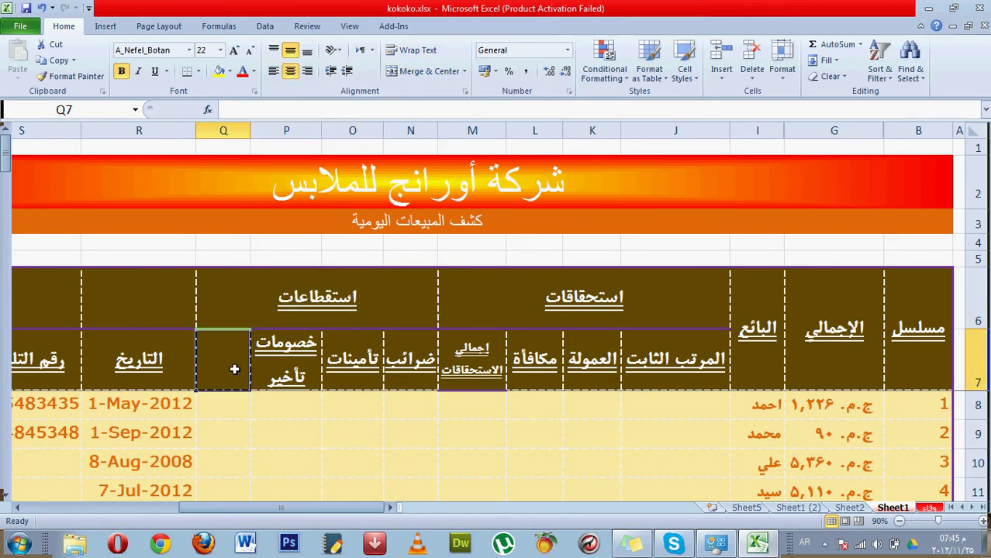
text(غ)
key(BackSpace)
text(إجمالي)
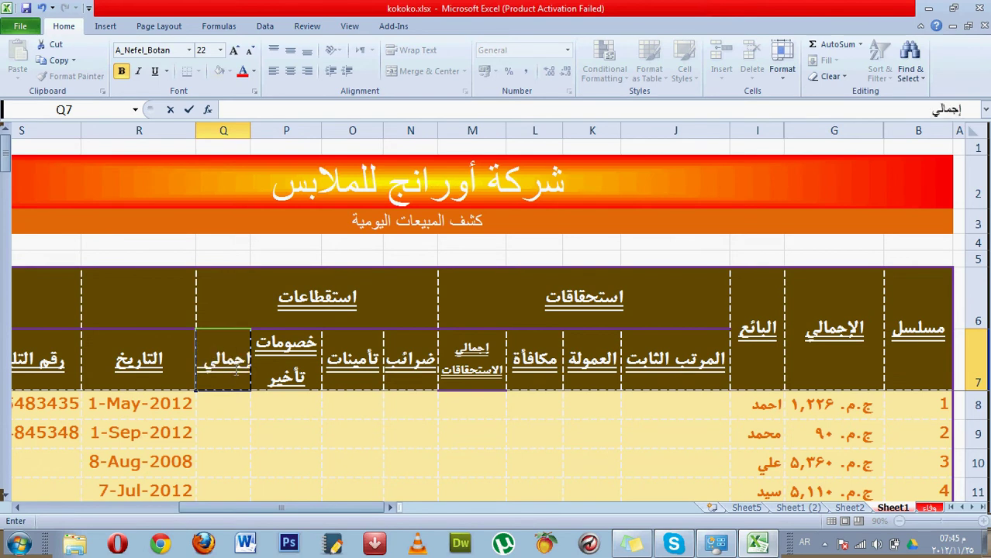
key(alt+Return)
text(الاستقطاعات)
key(Return)
Shrink the Q7 heading font and widen column Q so it fits
click(232, 364)
click(252, 51)
click(251, 50)
click(252, 50)
click(251, 51)
click(251, 51)
click(251, 50)
drag(196, 130, 182, 130)
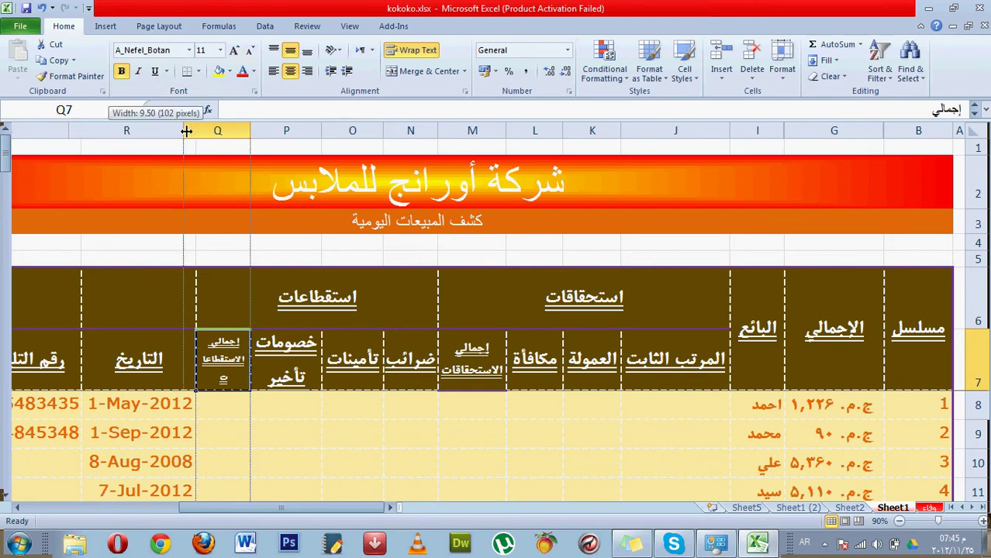
click(236, 49)
click(236, 50)
Check the استحقاقات and استقطاعات headers, then select salary cell J8 and date column R
click(268, 283)
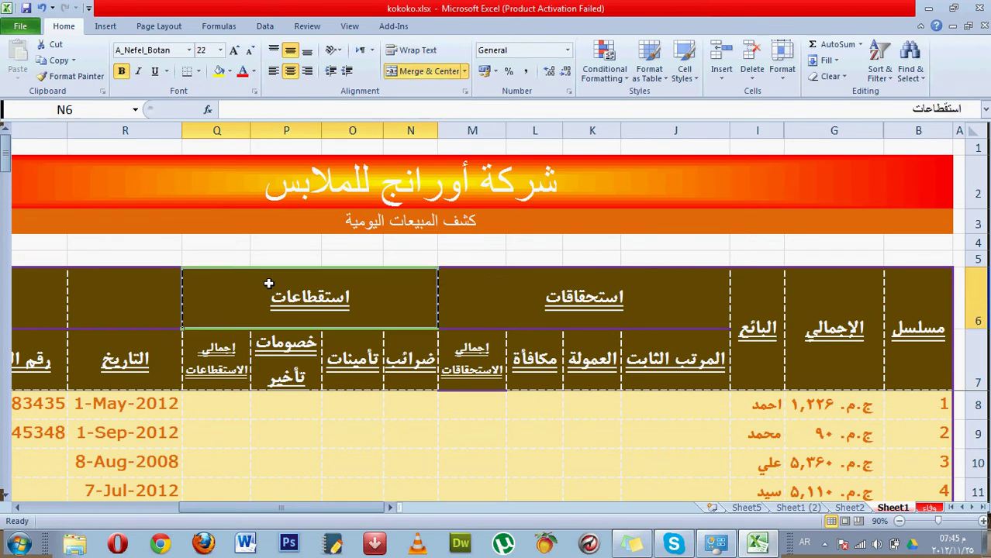
click(609, 297)
click(322, 301)
click(310, 341)
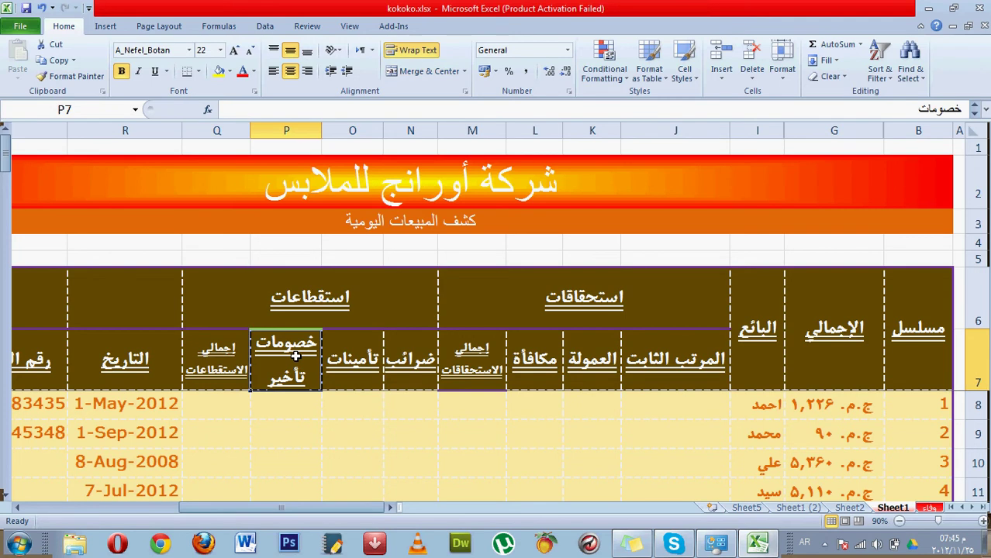
click(699, 419)
click(663, 404)
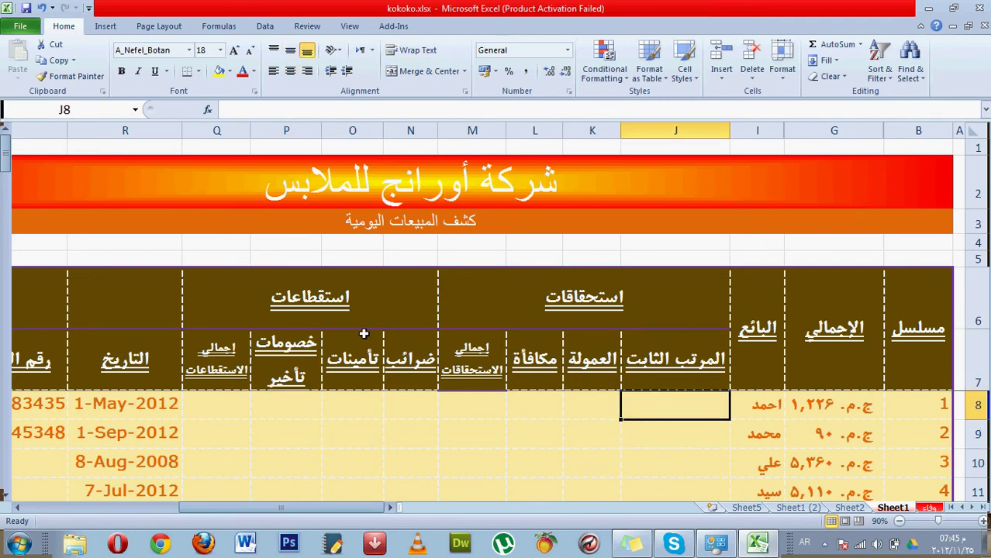
click(152, 129)
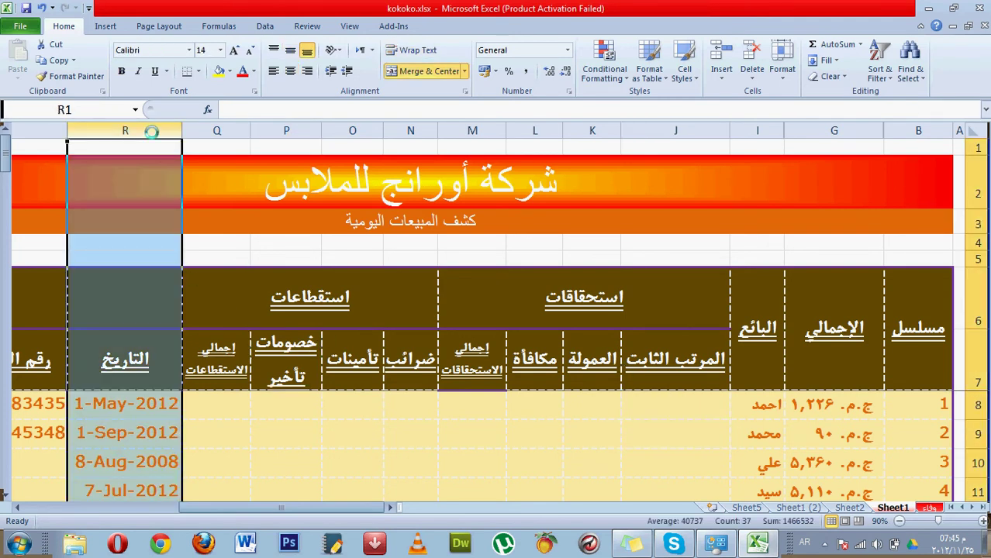
Insert a new column R with a merged صافي المستحق heading across R6:R7, widened to fit
key(ctrl+plus)
click(159, 311)
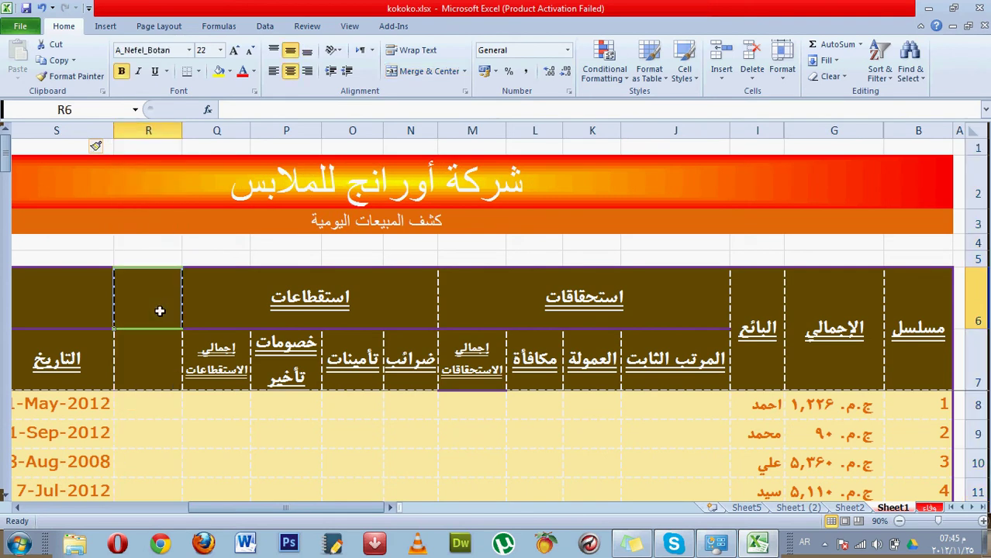
drag(159, 311, 154, 355)
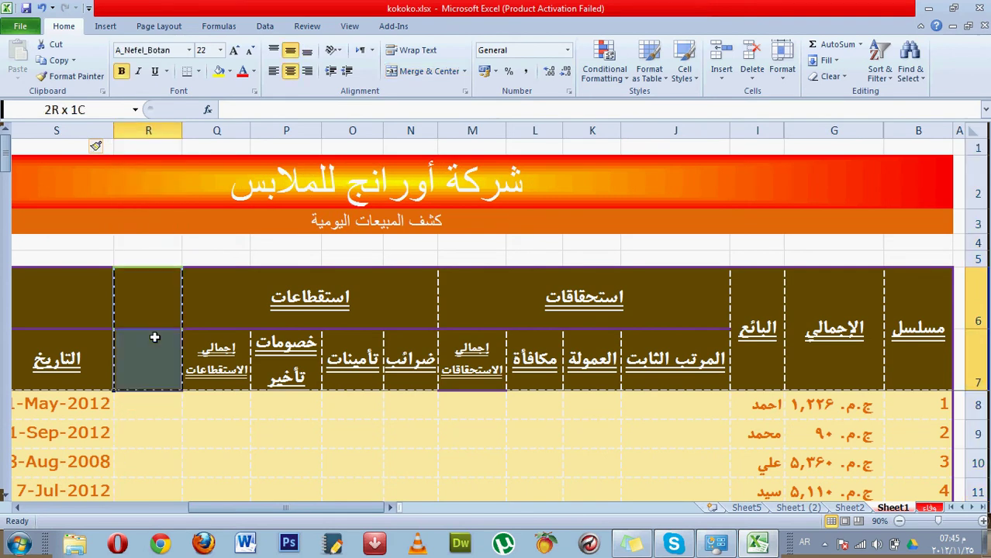
click(448, 79)
double_click(145, 326)
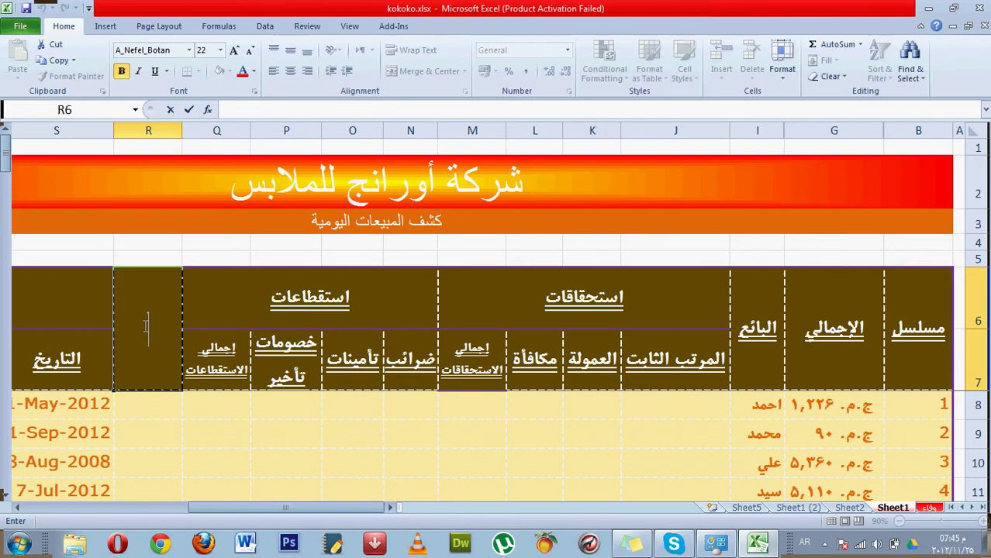
text(صافي ال)
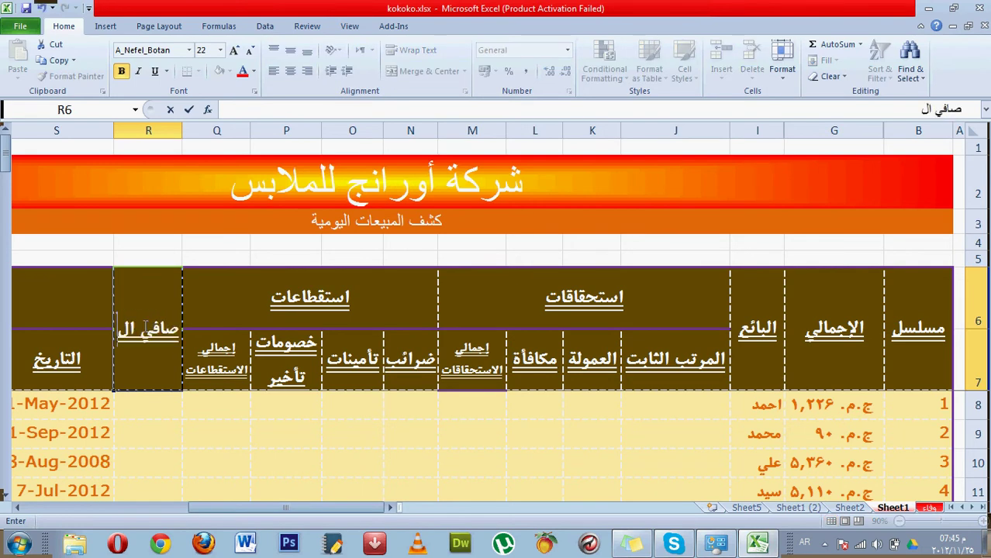
text(مستحق)
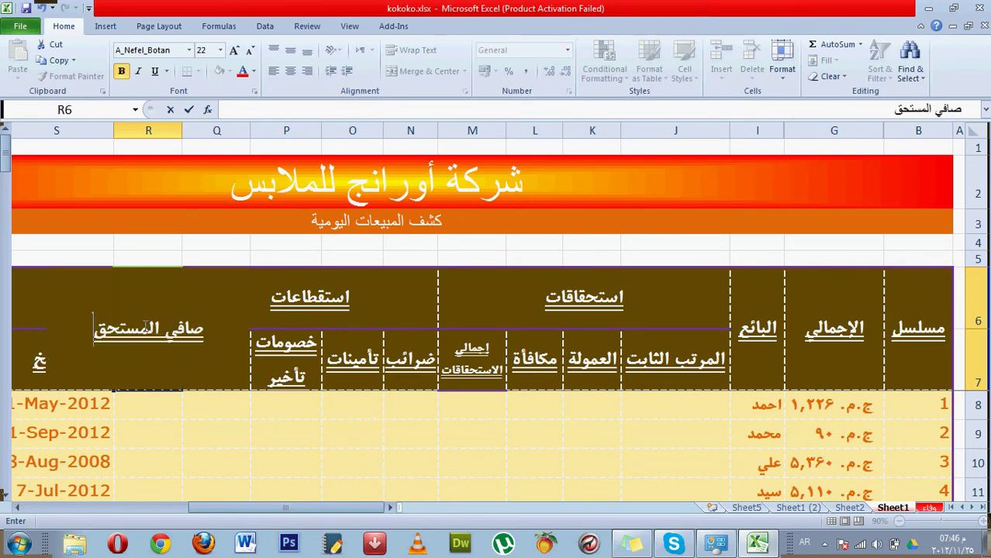
key(Return)
drag(114, 128, 61, 128)
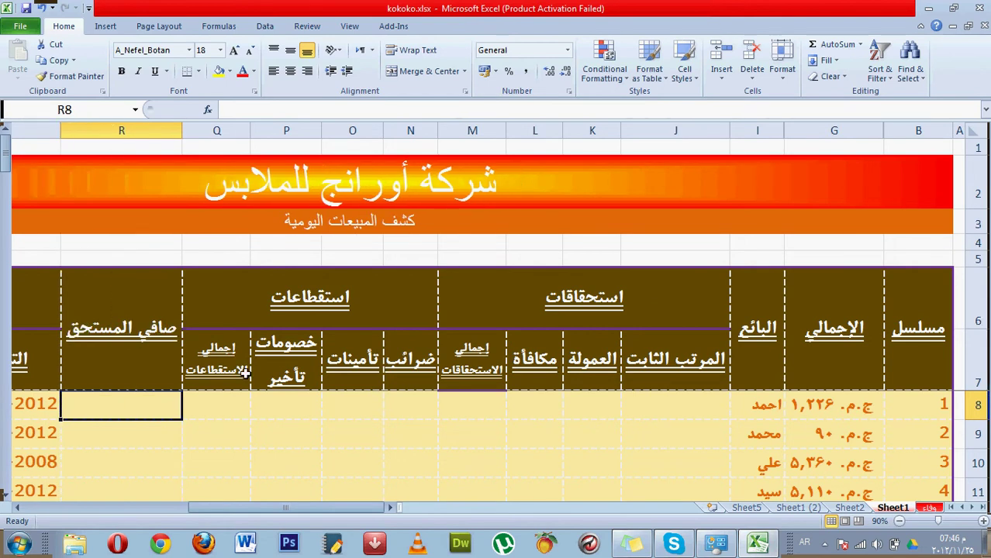
Make header rows 6 and 7 shorter
mouse_move(976, 323)
mouse_down()
mouse_move(962, 328)
mouse_move(977, 344)
mouse_up()
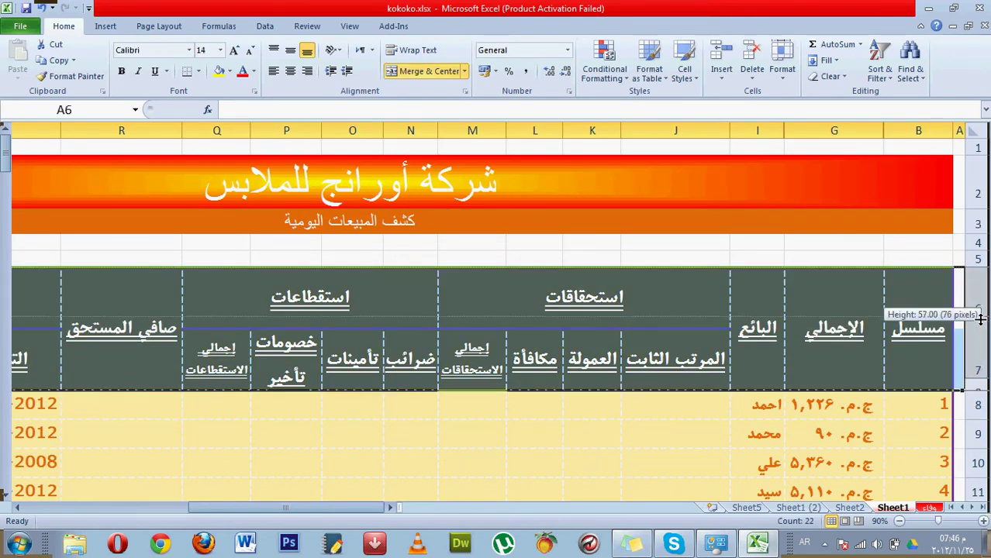
drag(977, 391, 977, 336)
click(895, 323)
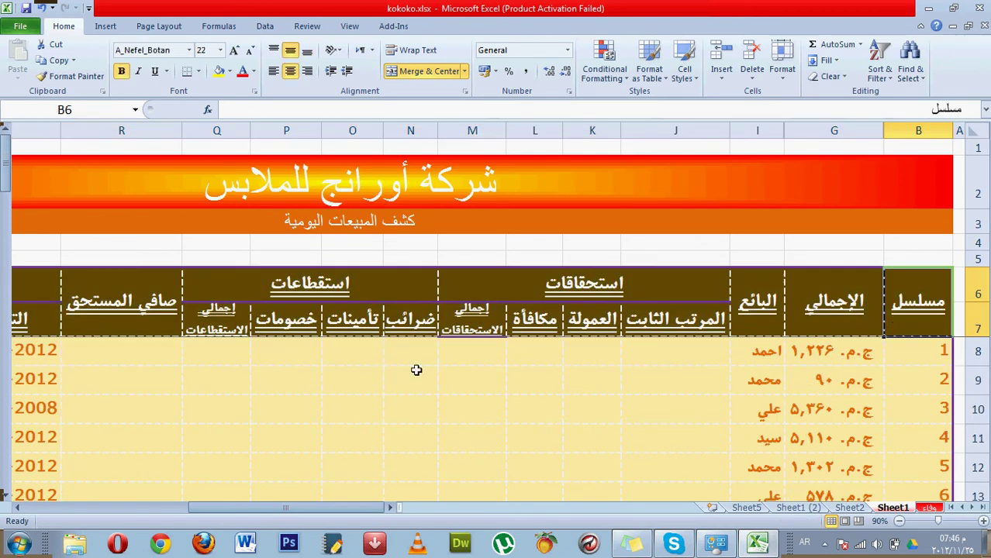
click(348, 310)
click(273, 288)
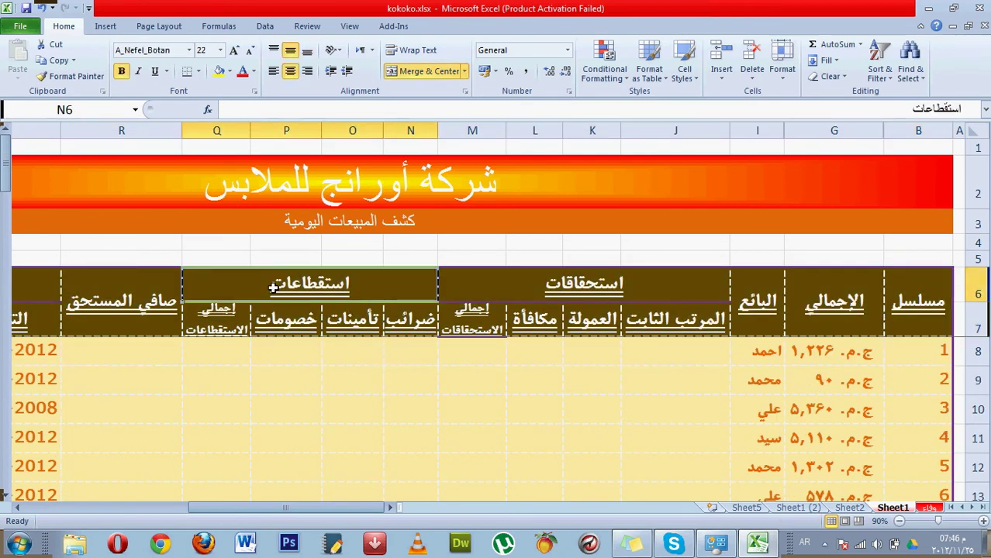
Enter a 1000 fixed salary in J8 and fill it down the whole المرتب الثابت column
click(918, 292)
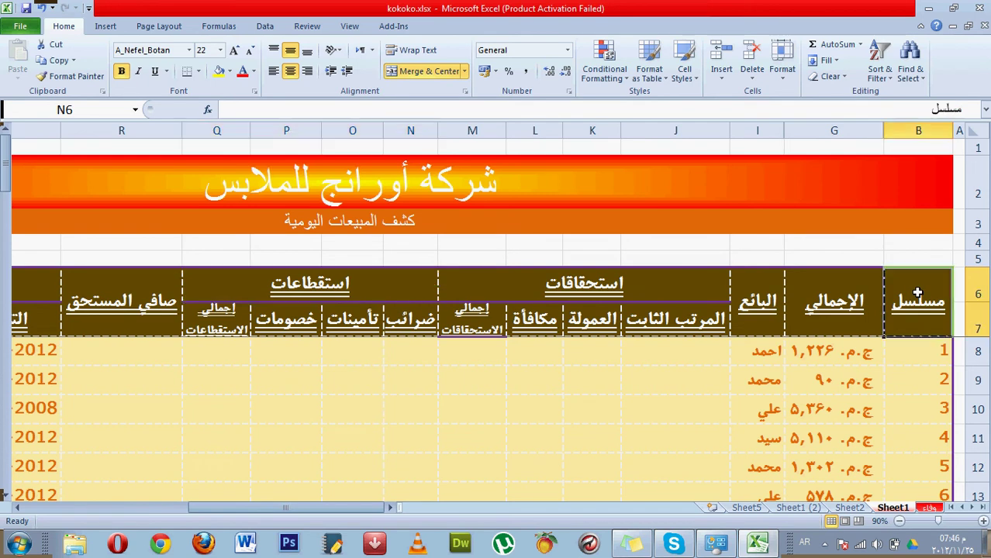
click(662, 358)
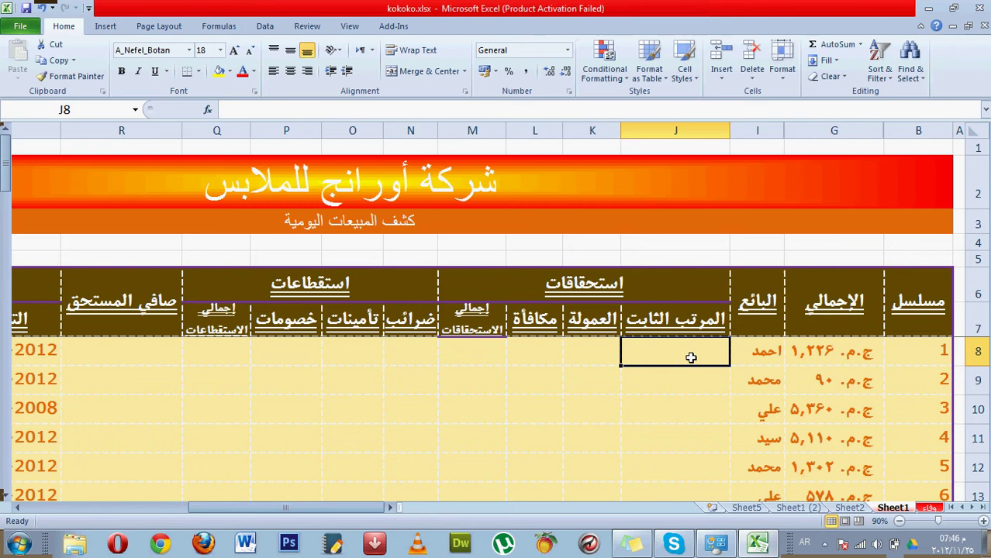
text(1000)
key(Return)
click(690, 357)
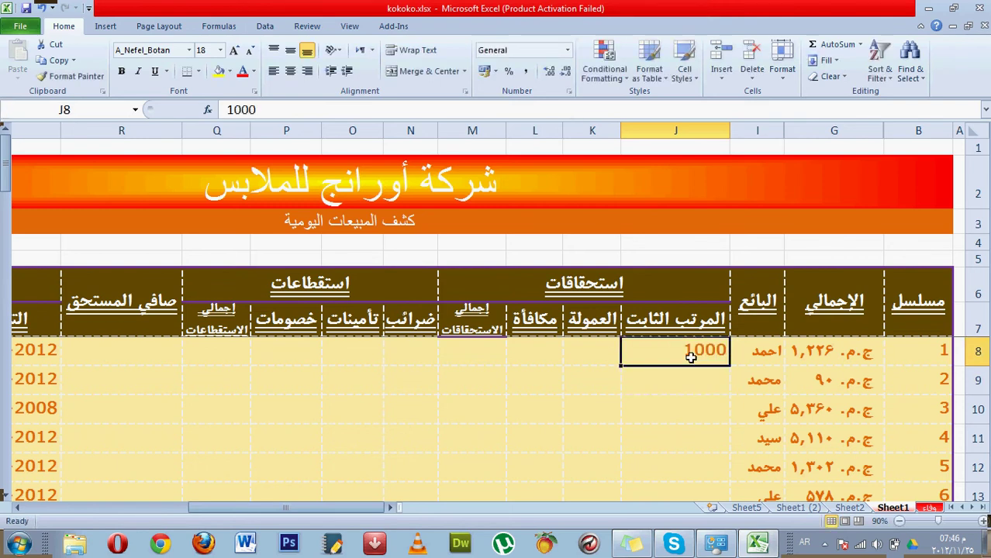
double_click(621, 365)
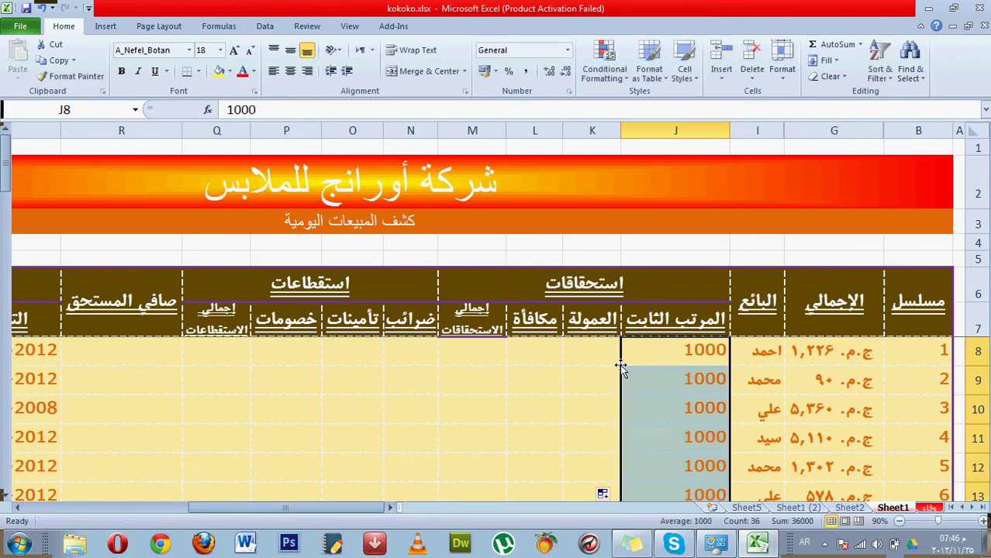
click(570, 362)
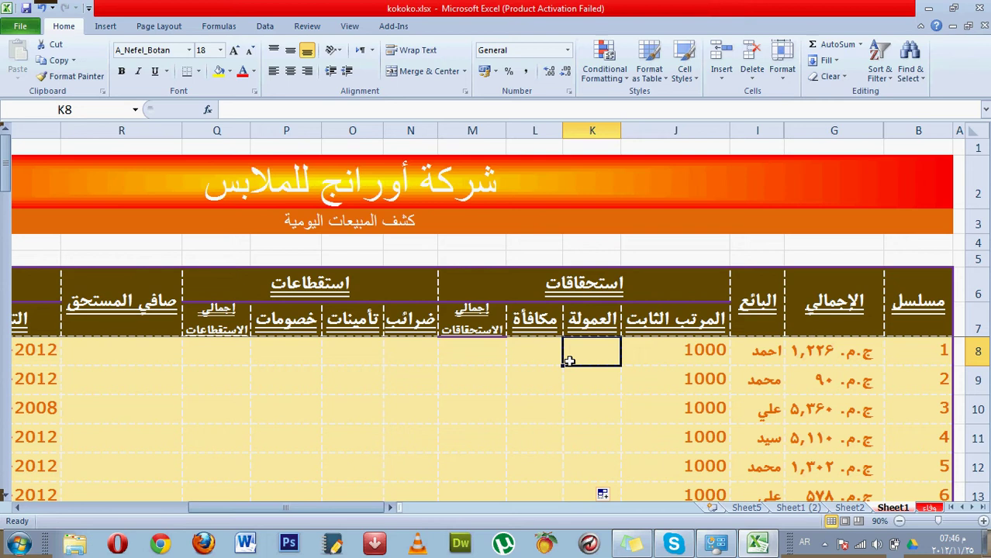
Enter =30%*G8 in K8 so the first commission shows 367.80
text(=)
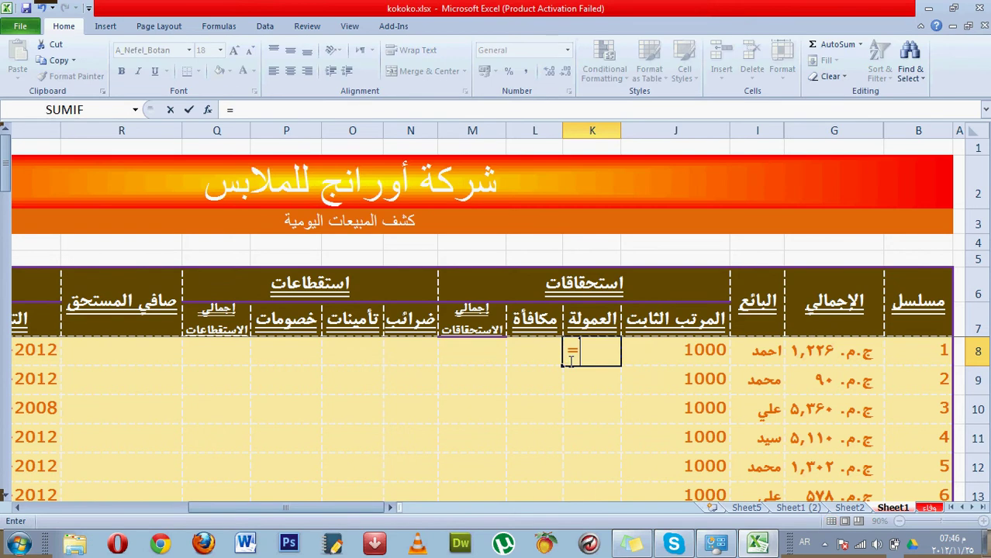
text(30%*)
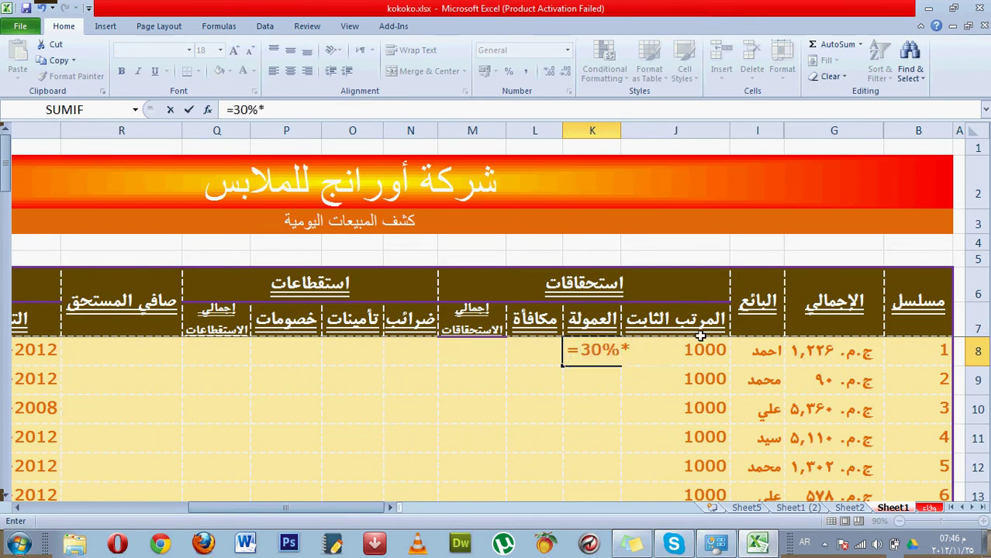
click(822, 351)
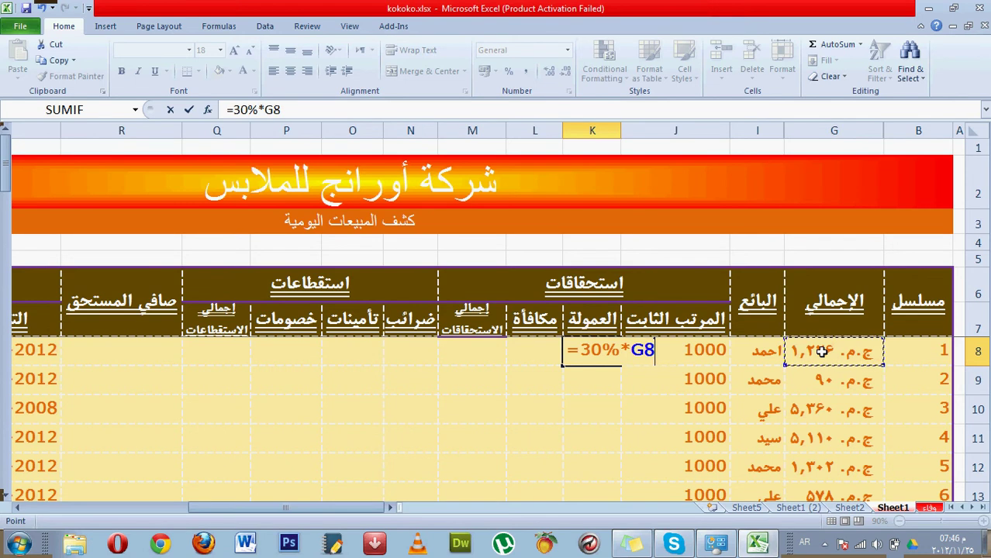
key(Return)
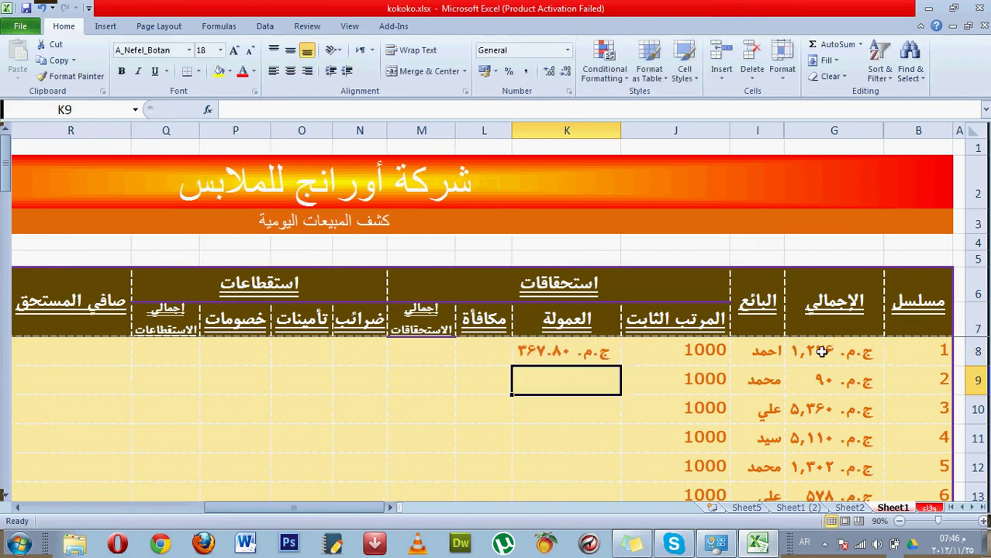
click(586, 354)
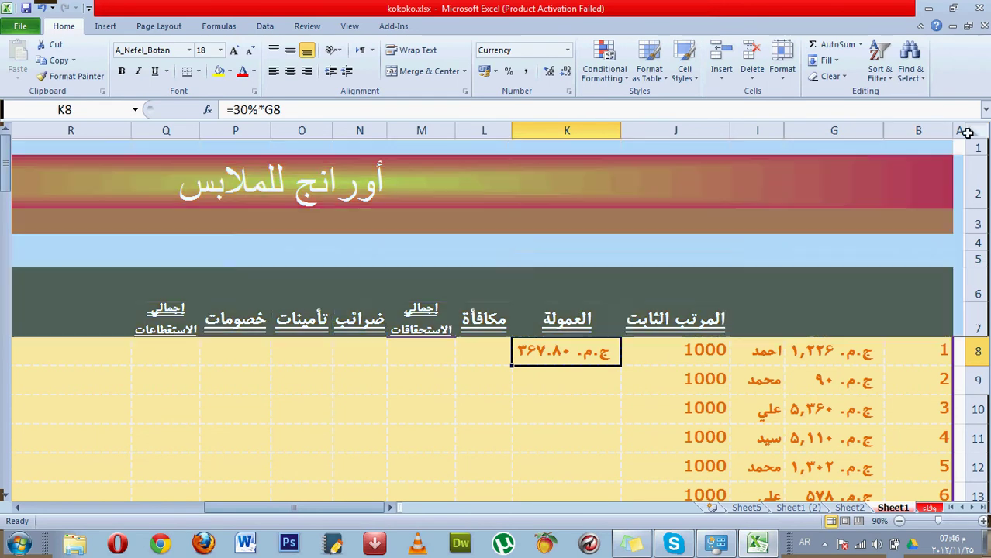
click(967, 131)
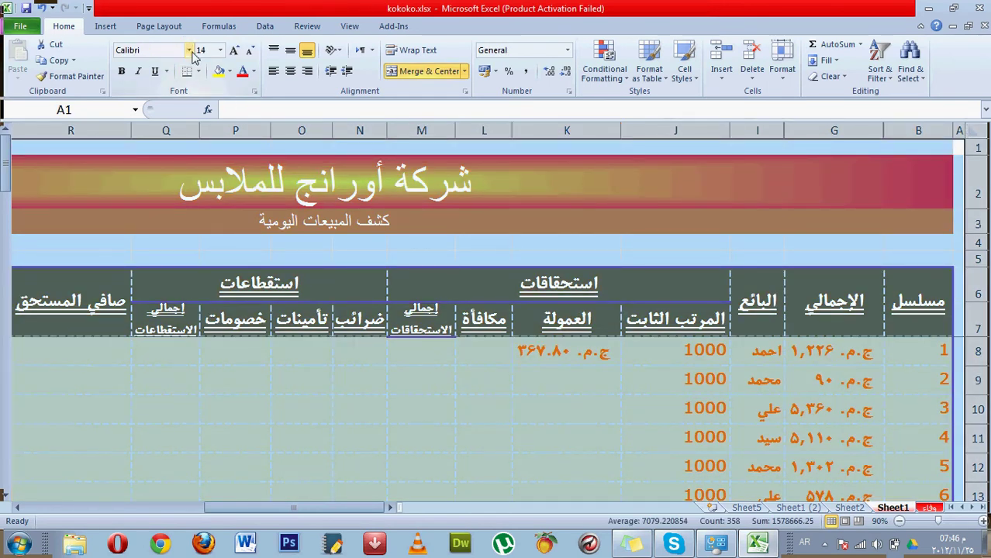
Try the A_Nefel_Botan, AGA Cordoba and AF_Ahsa fonts on the whole sheet
click(190, 51)
click(236, 147)
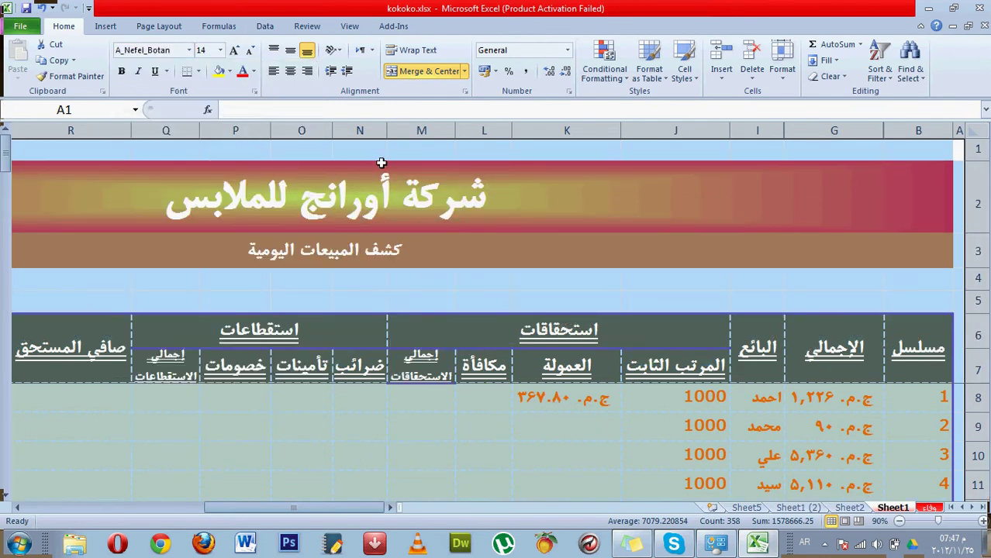
click(189, 50)
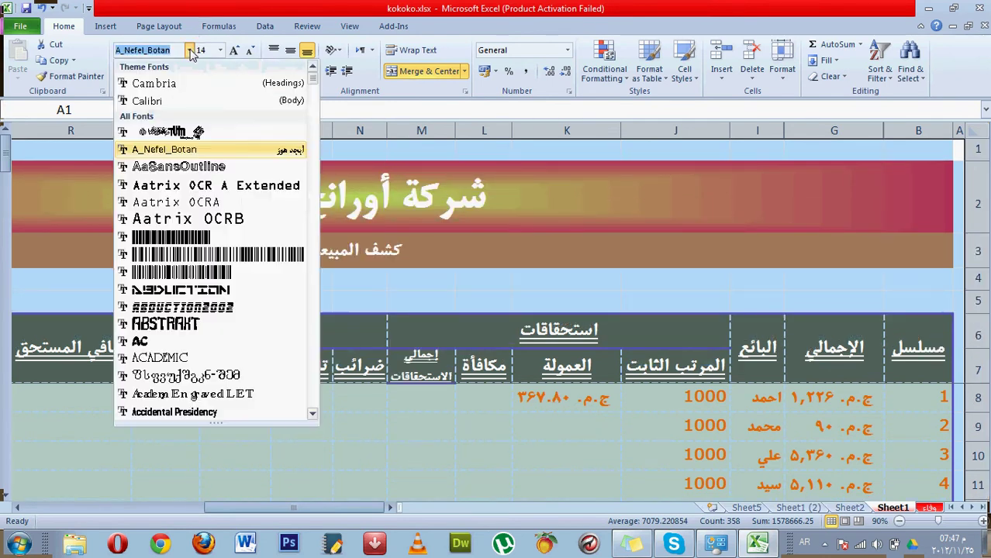
click(267, 152)
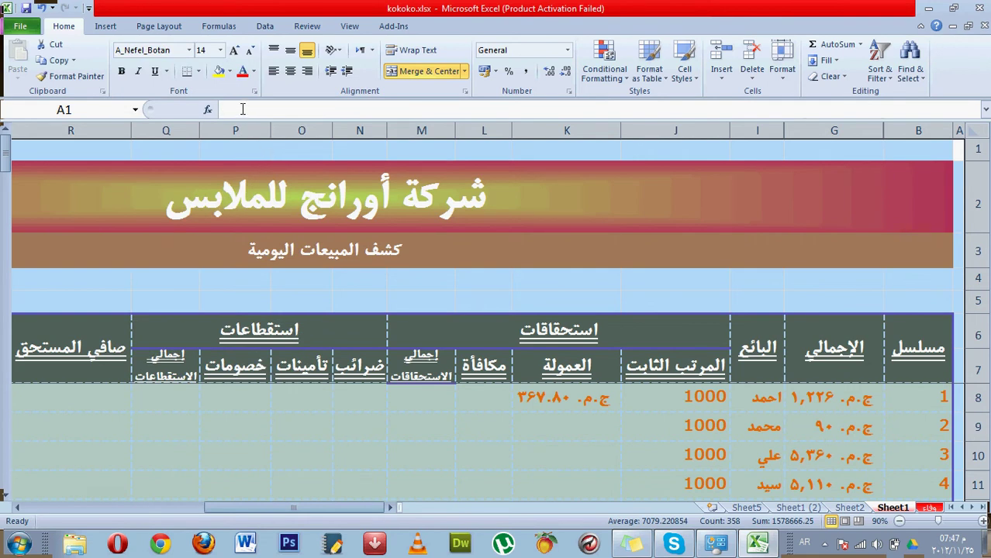
click(189, 49)
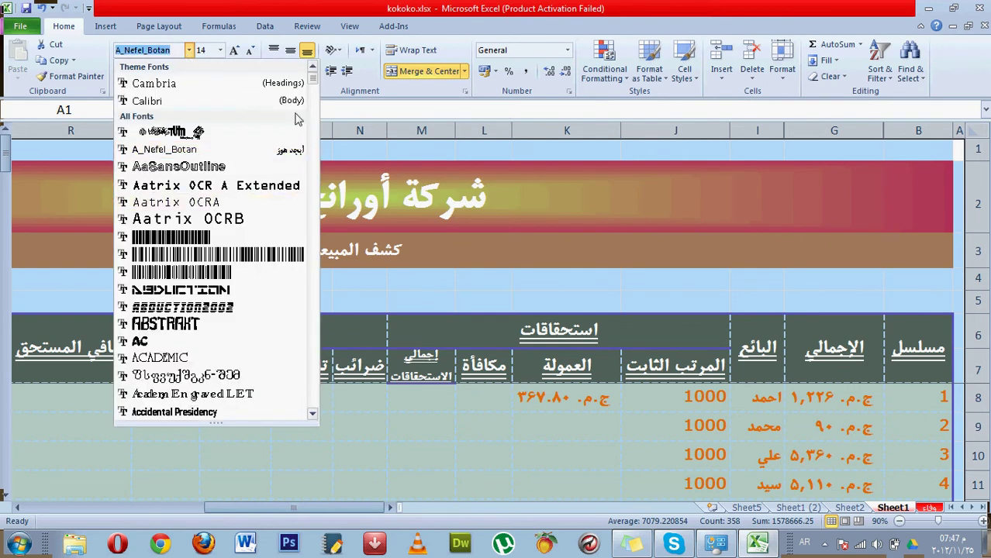
drag(312, 78, 313, 144)
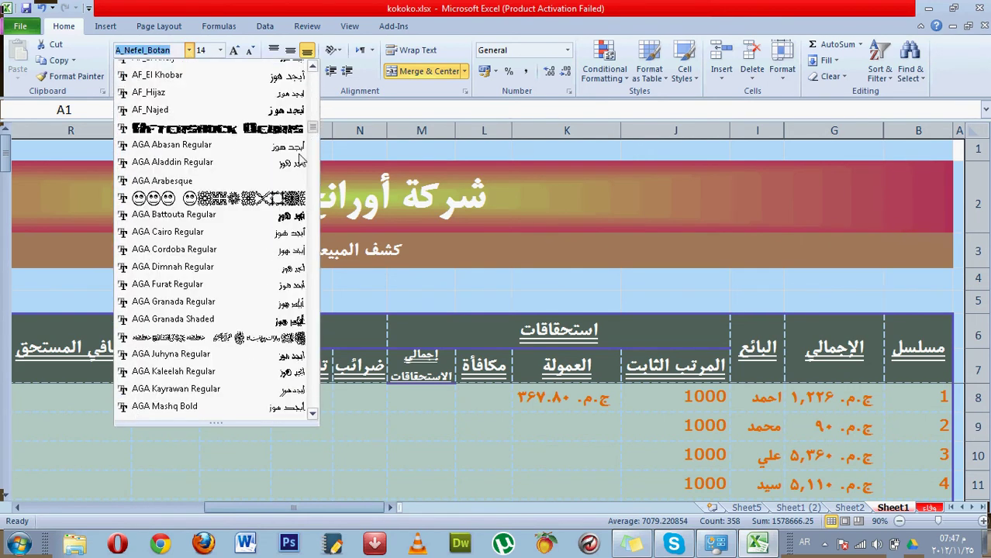
scroll(265, 155, down, 3)
click(277, 82)
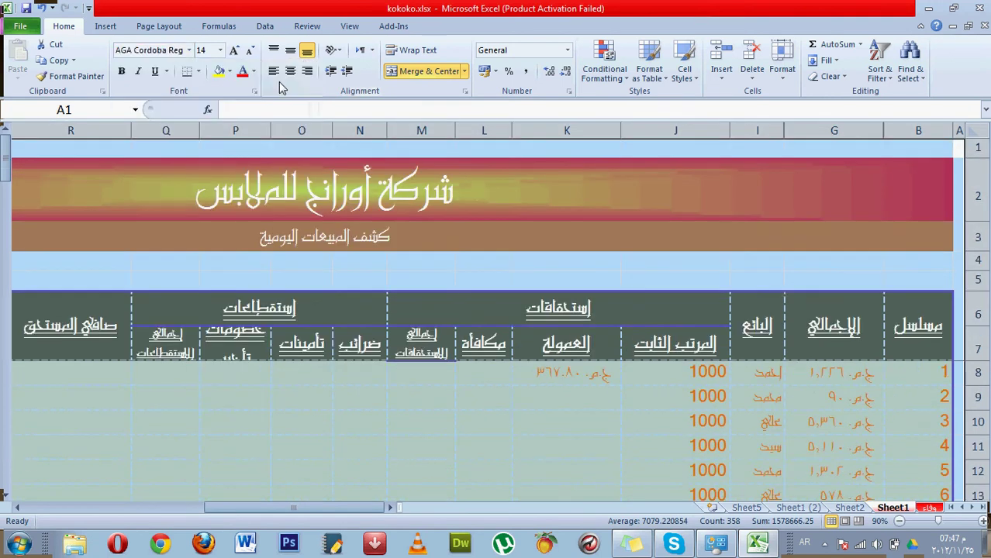
click(189, 49)
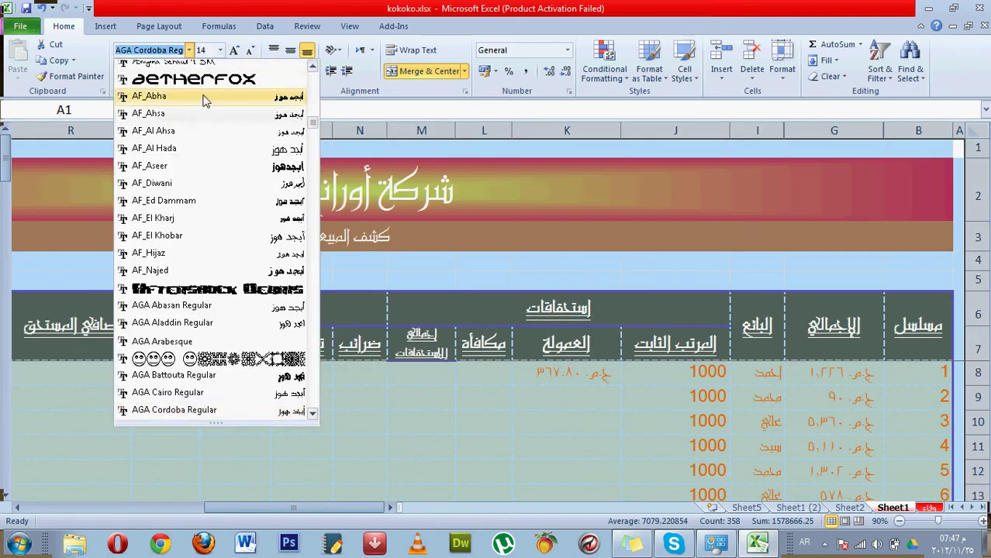
click(262, 118)
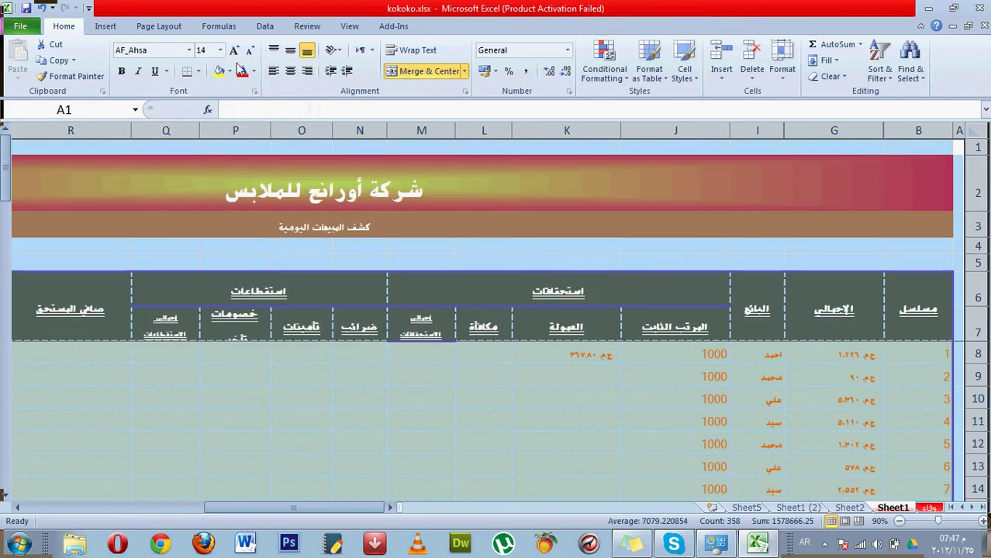
Settle on the ae_Sharjah font for the whole sheet
click(189, 50)
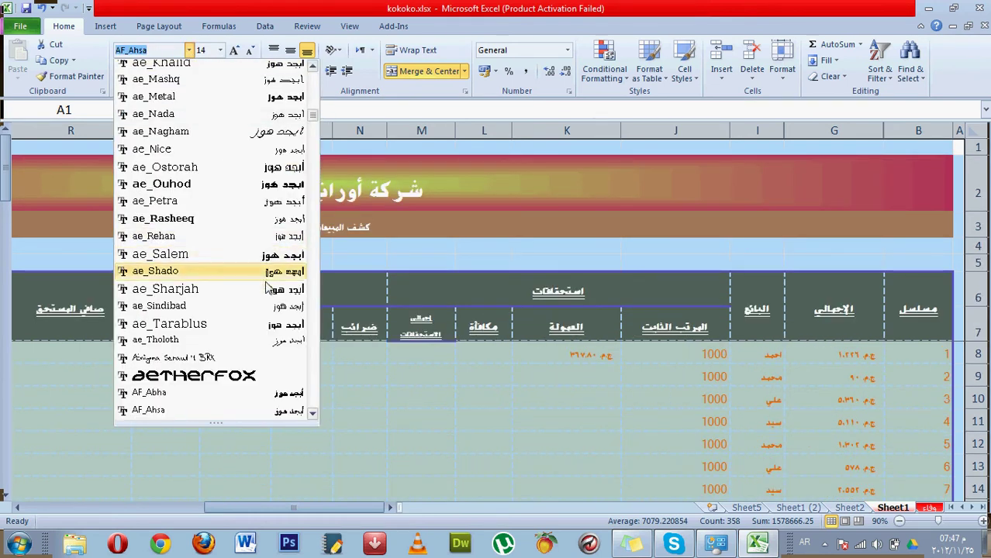
click(269, 290)
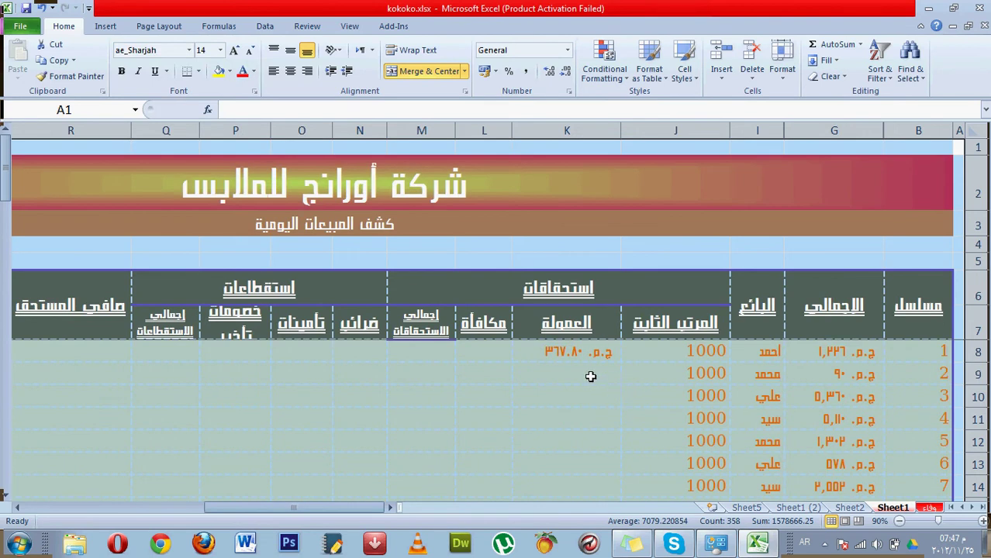
click(591, 377)
click(578, 354)
click(499, 353)
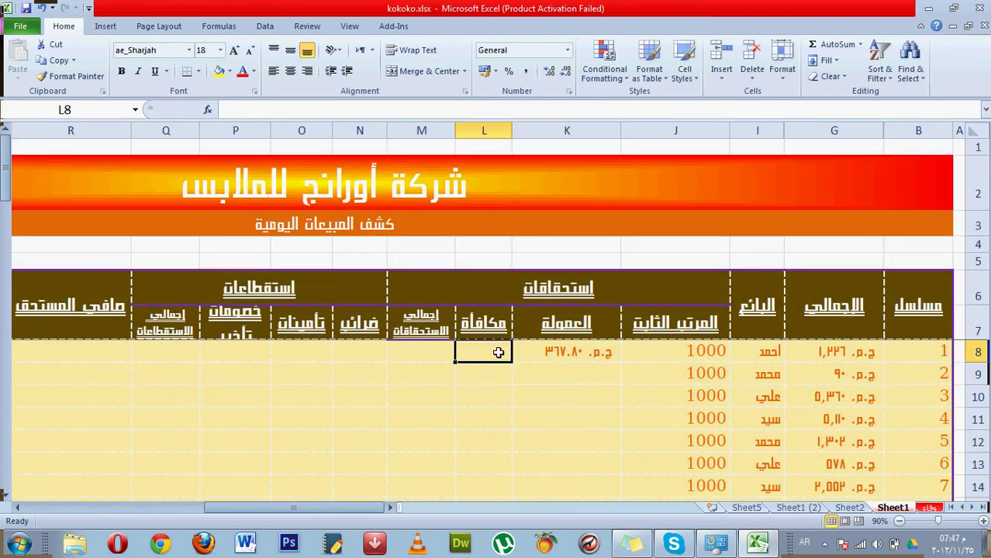
Enter a 150 bonus in L8 and fill it down the مكافأة column
text(150)
key(Return)
click(499, 353)
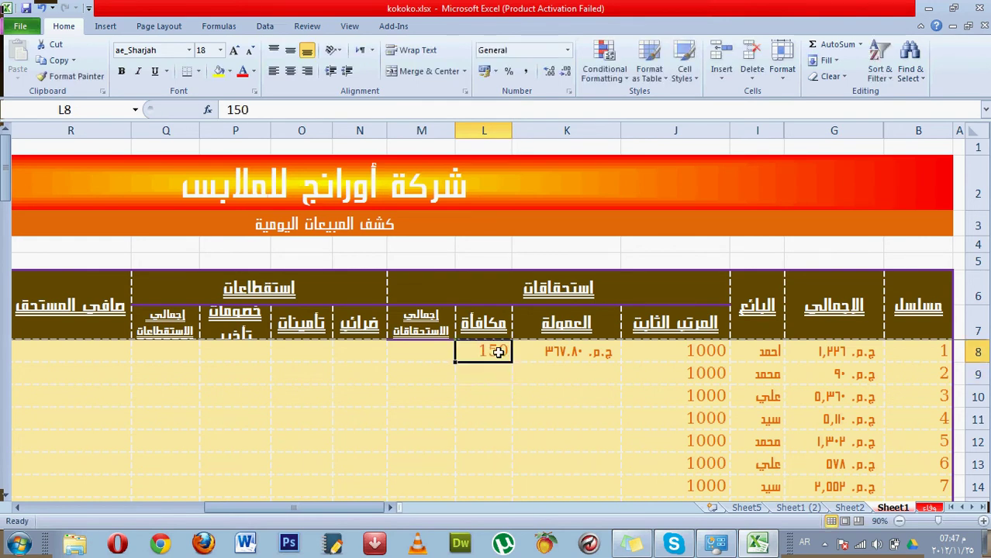
double_click(456, 363)
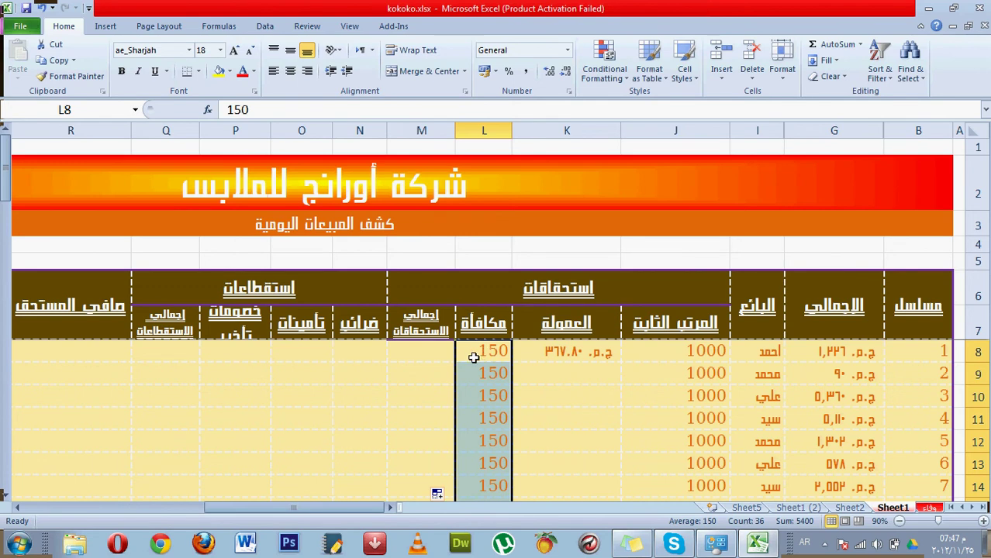
click(443, 359)
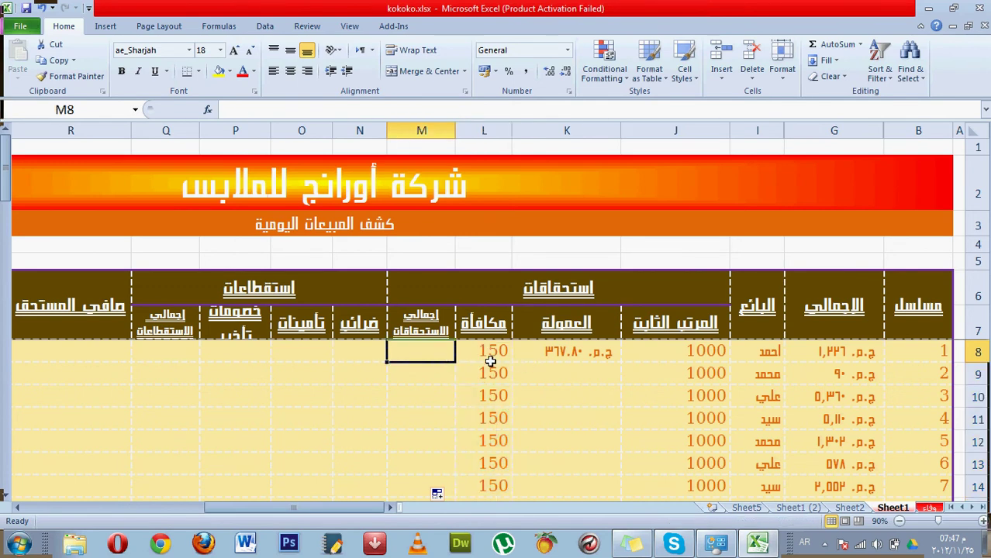
Copy the =30%*G8 commission formula from K8 down to row 14
click(516, 353)
double_click(512, 363)
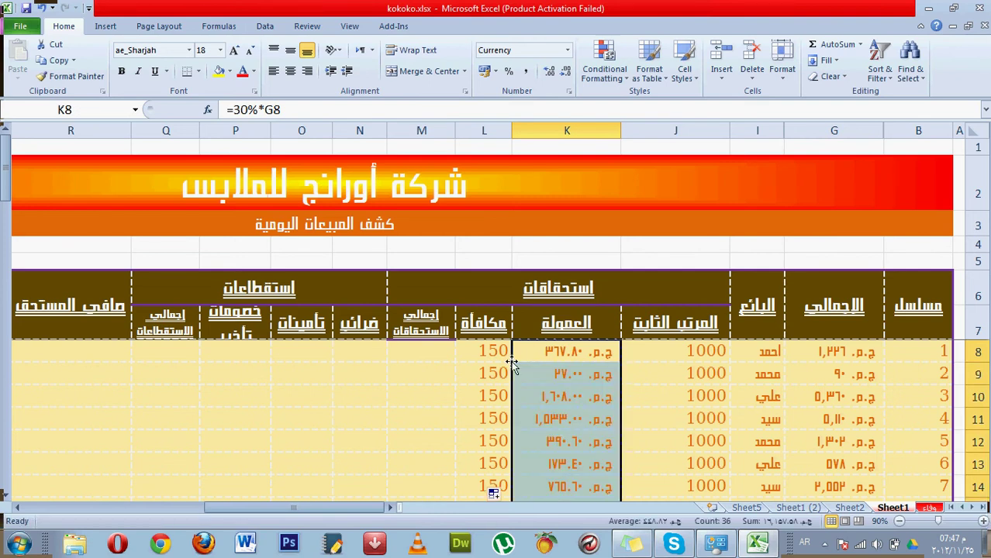
click(431, 355)
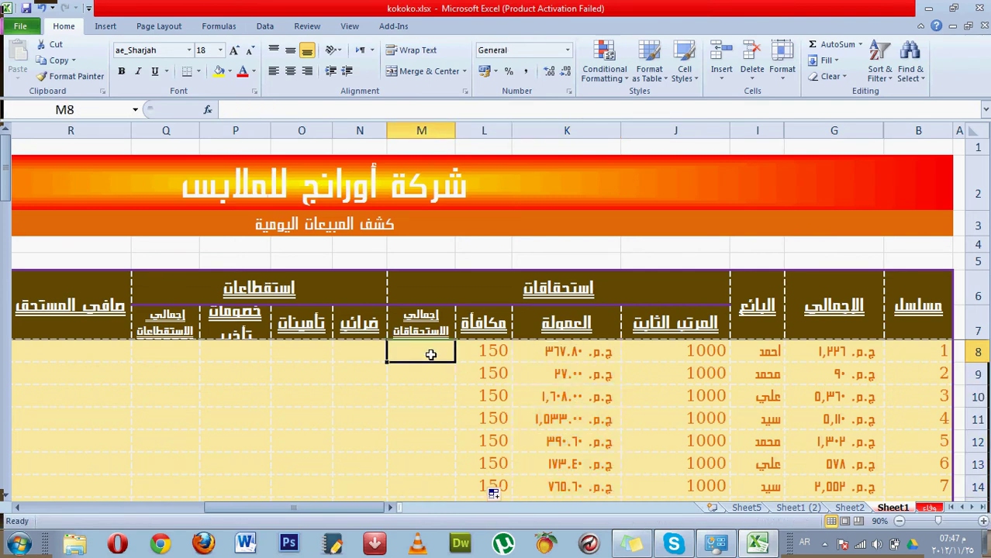
Enter =J8+K8+L8 in M8 to total salary, commission and bonus
text(=)
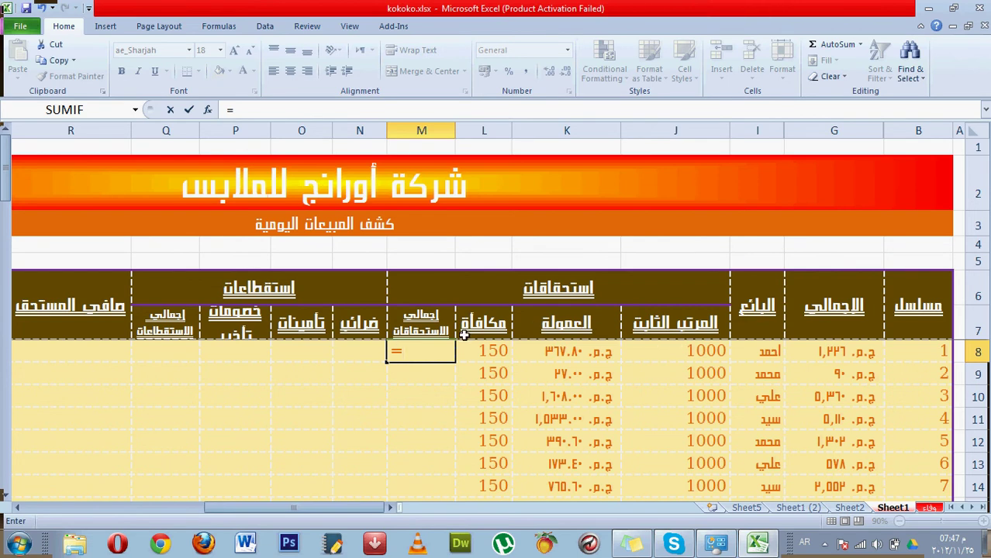
click(681, 350)
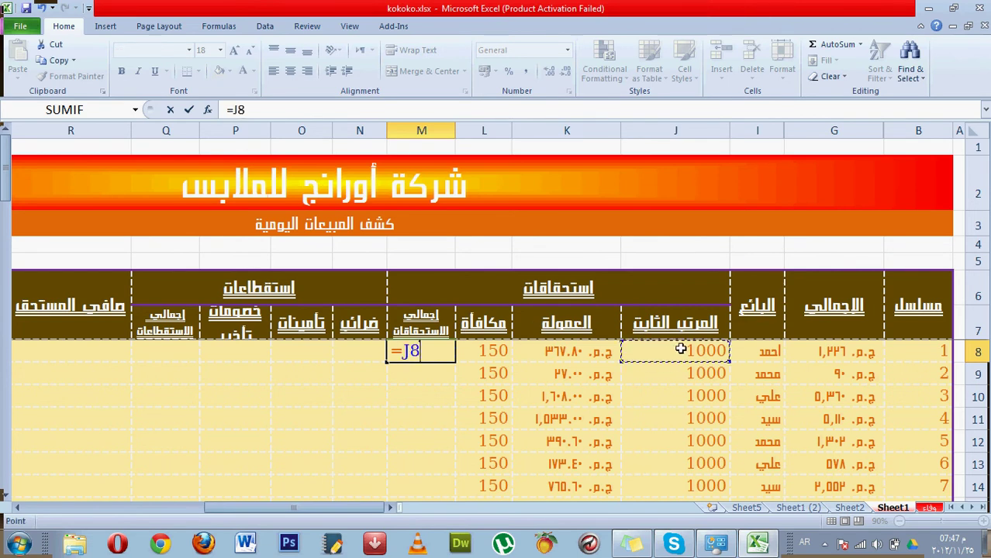
text(+)
click(595, 355)
text(+)
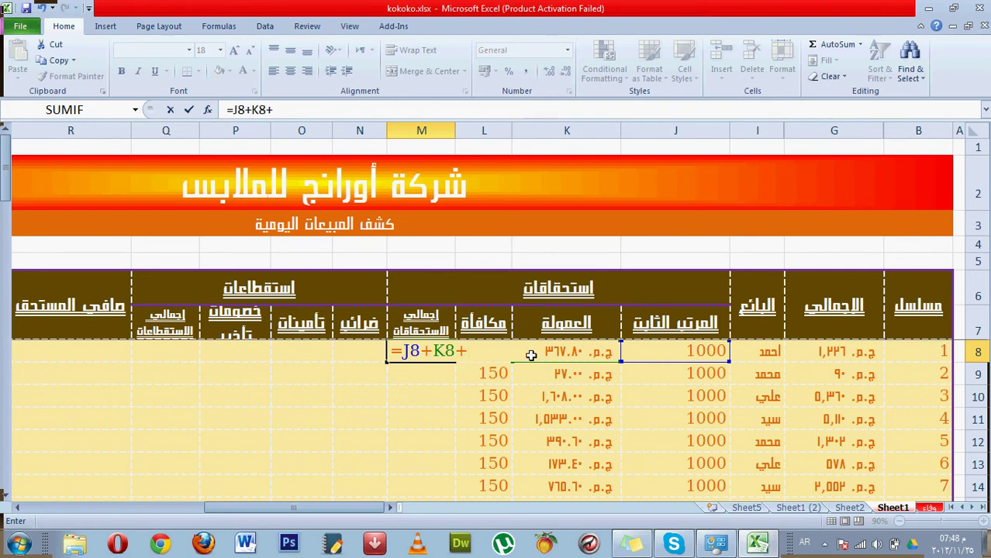
click(477, 380)
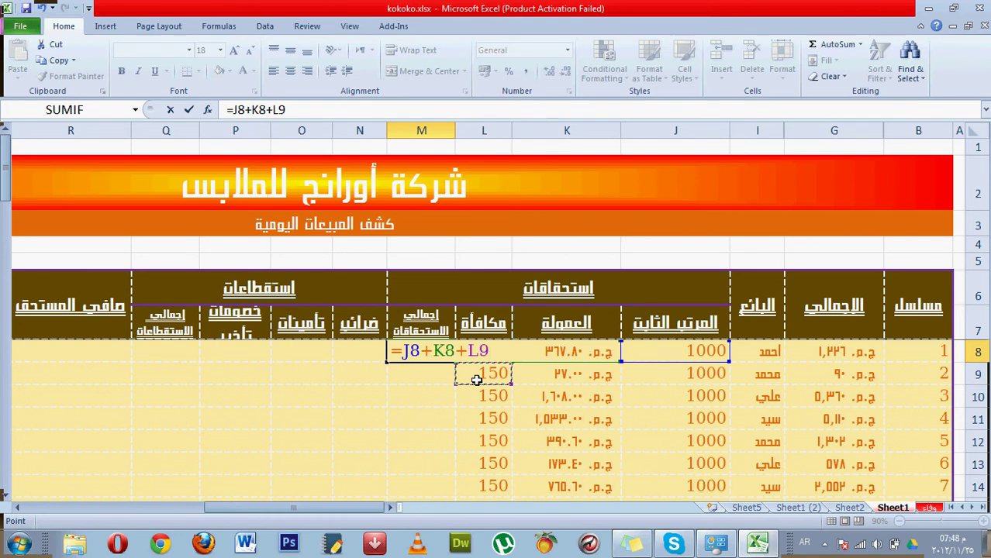
key(Up)
key(Return)
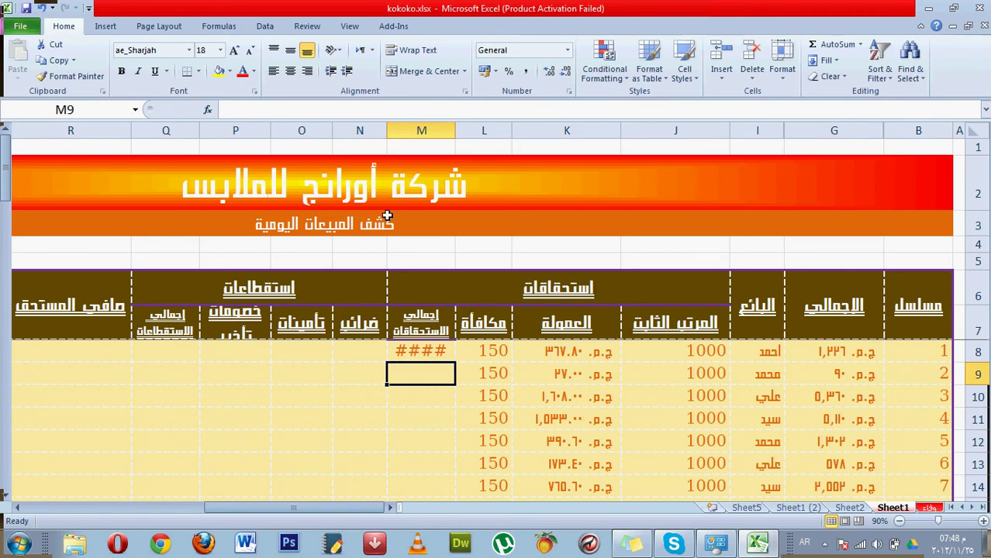
Fill the total formula down to M14 and widen column M so every total displays
drag(390, 128, 374, 128)
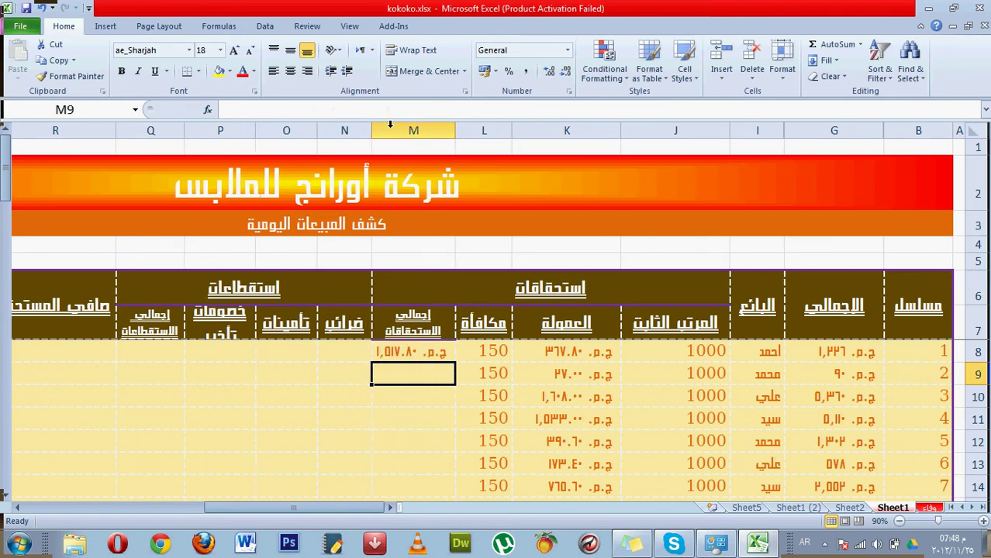
click(405, 350)
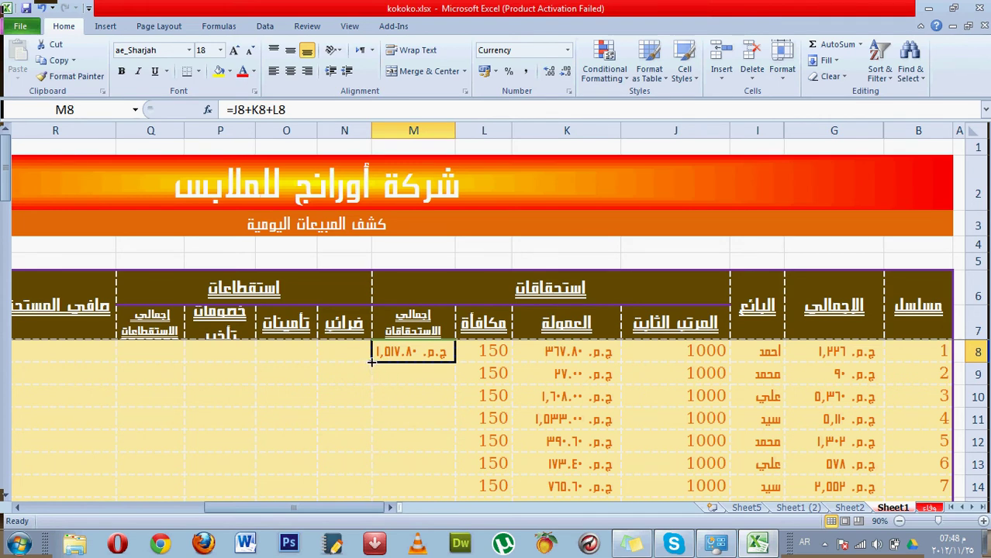
double_click(374, 363)
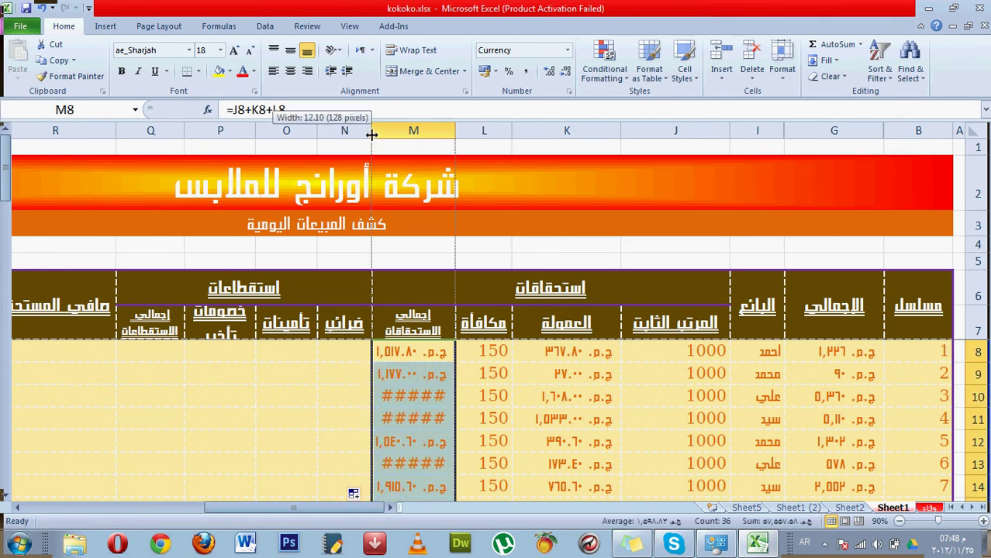
drag(371, 131, 365, 130)
click(340, 345)
click(390, 346)
click(353, 351)
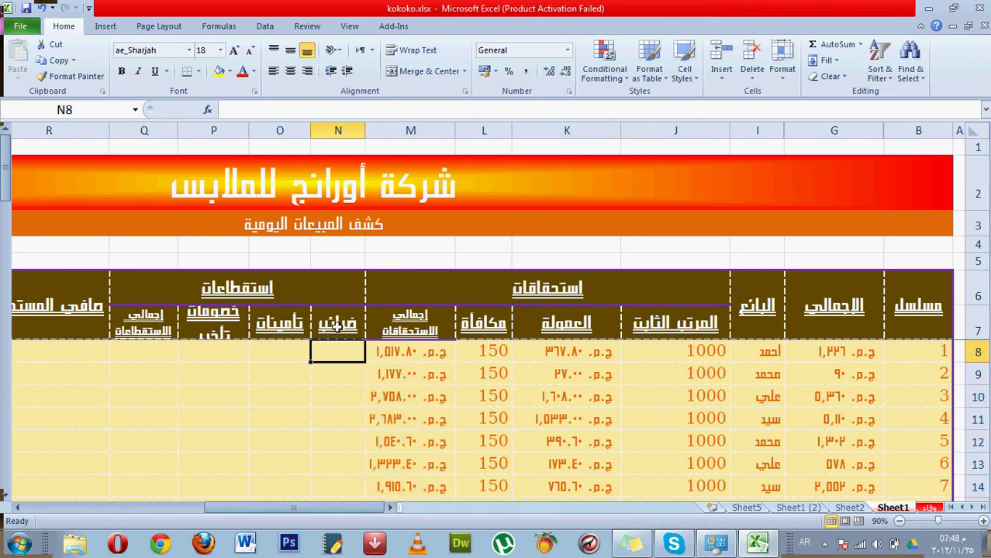
click(338, 326)
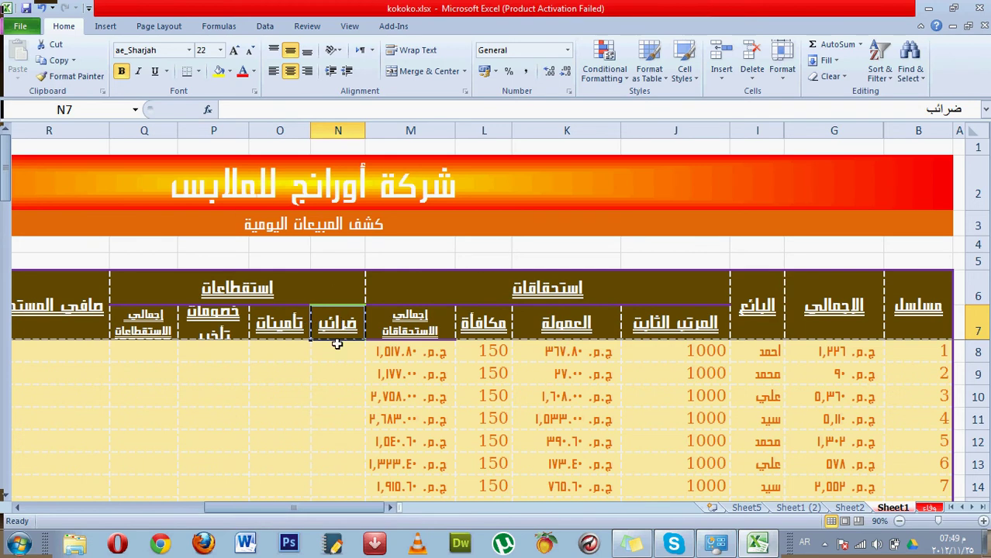
click(321, 133)
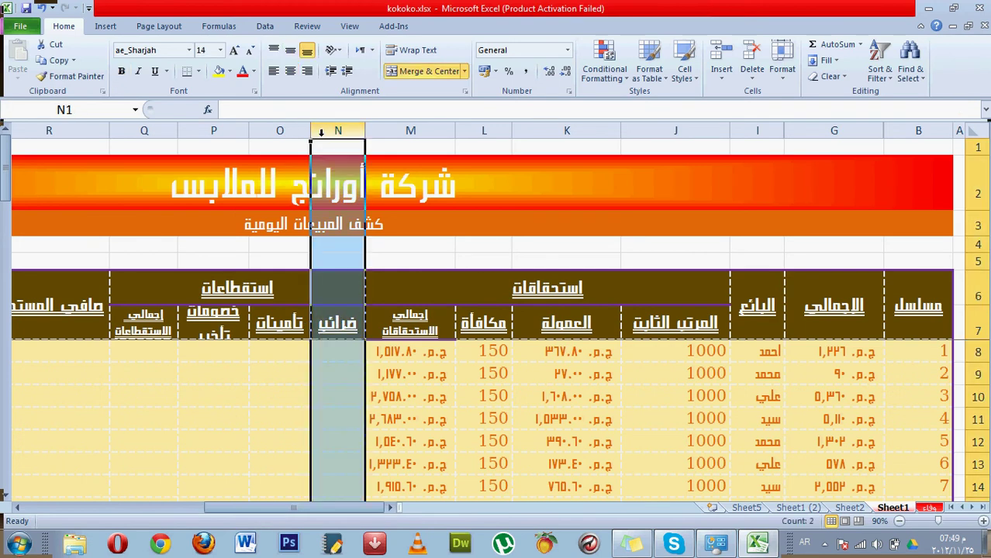
drag(311, 133, 275, 133)
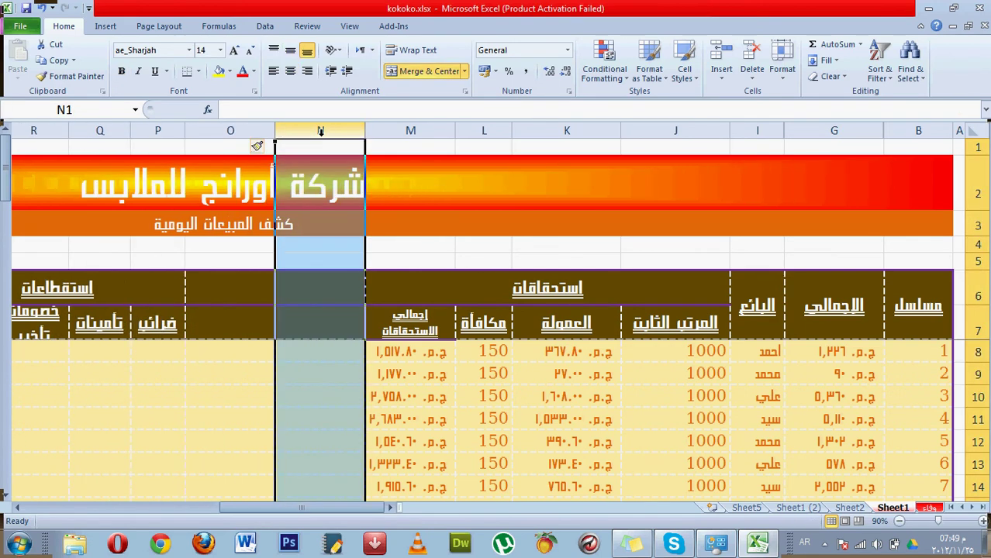
drag(156, 299, 296, 292)
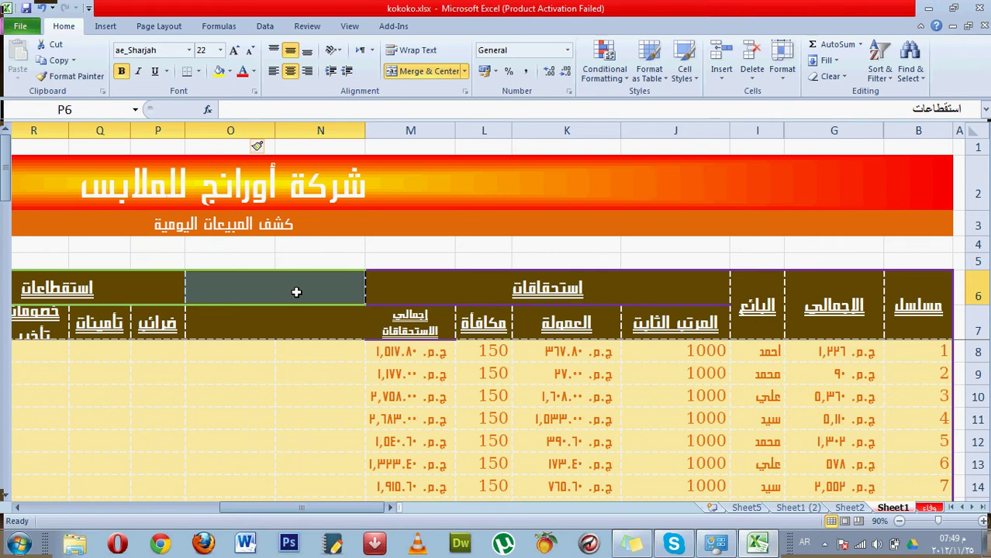
click(434, 71)
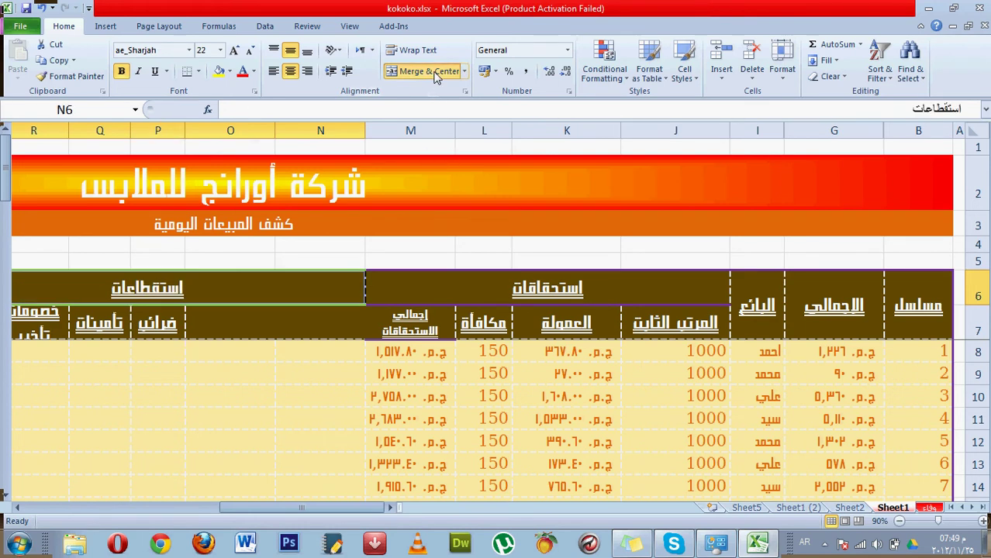
click(17, 508)
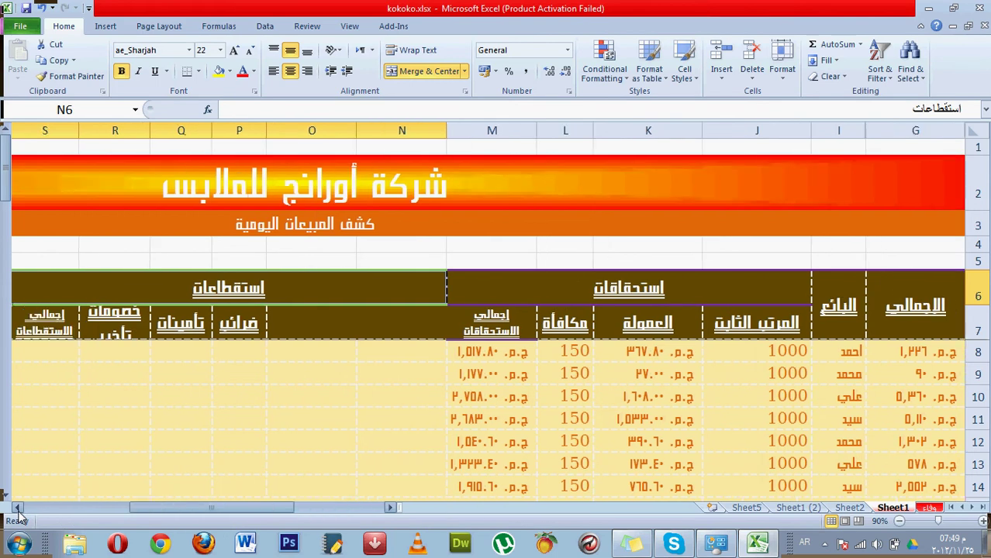
click(17, 508)
click(578, 332)
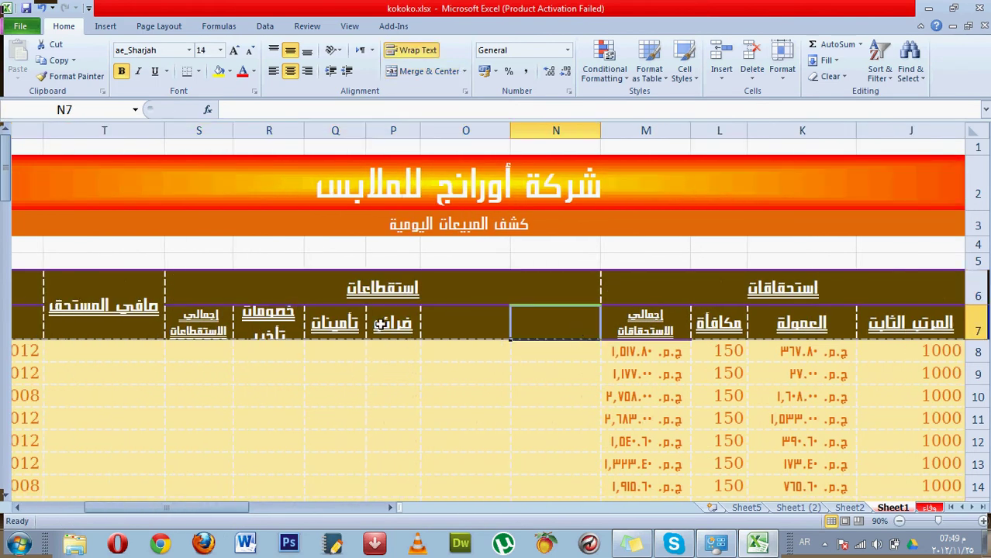
drag(387, 325, 523, 326)
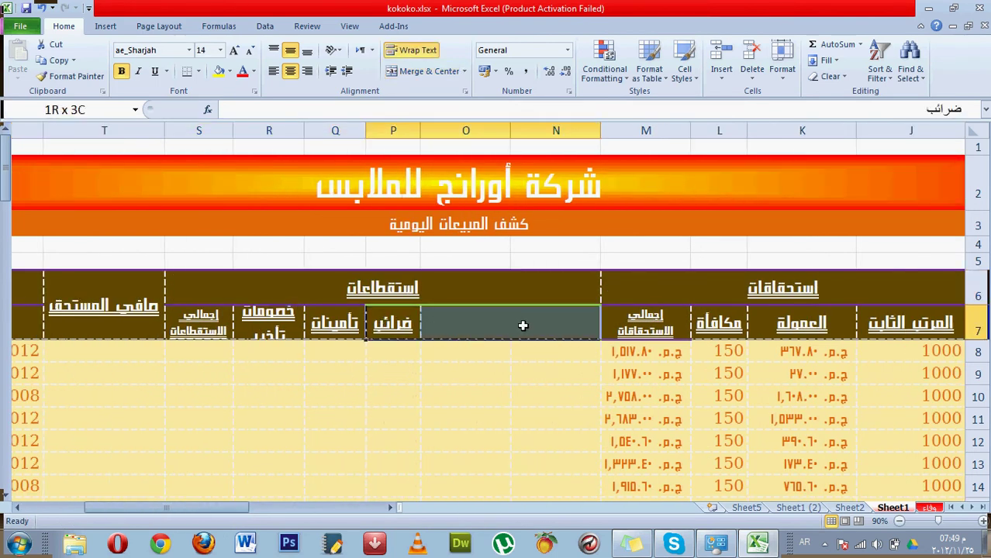
Merge and centre ضرائب across N7:P7, then insert a blank row above the headers
click(449, 72)
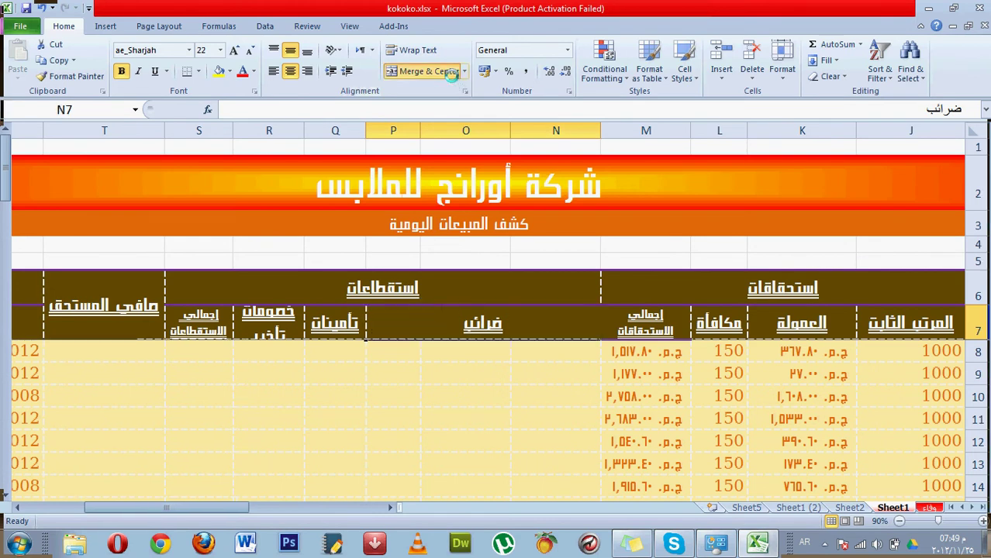
click(980, 331)
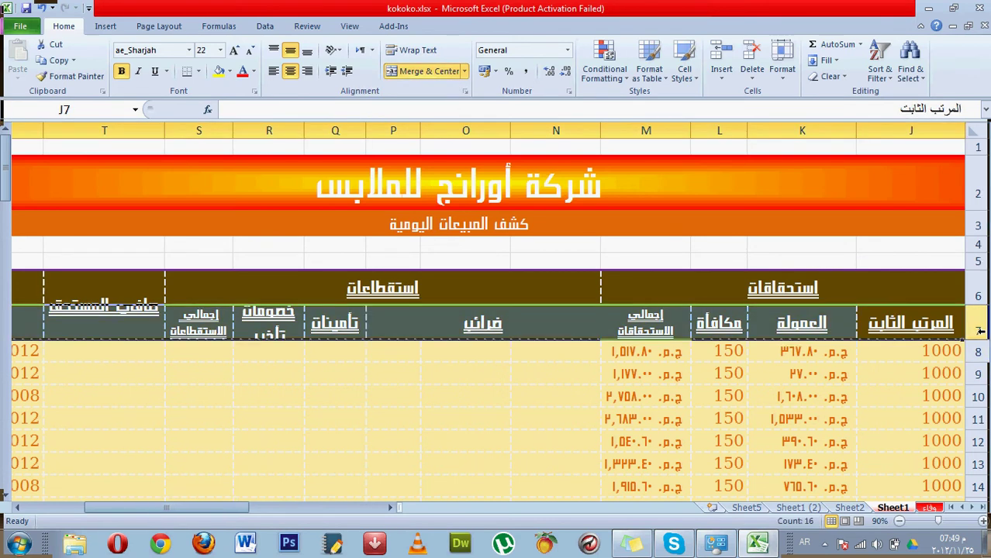
key(ctrl+shift+equal)
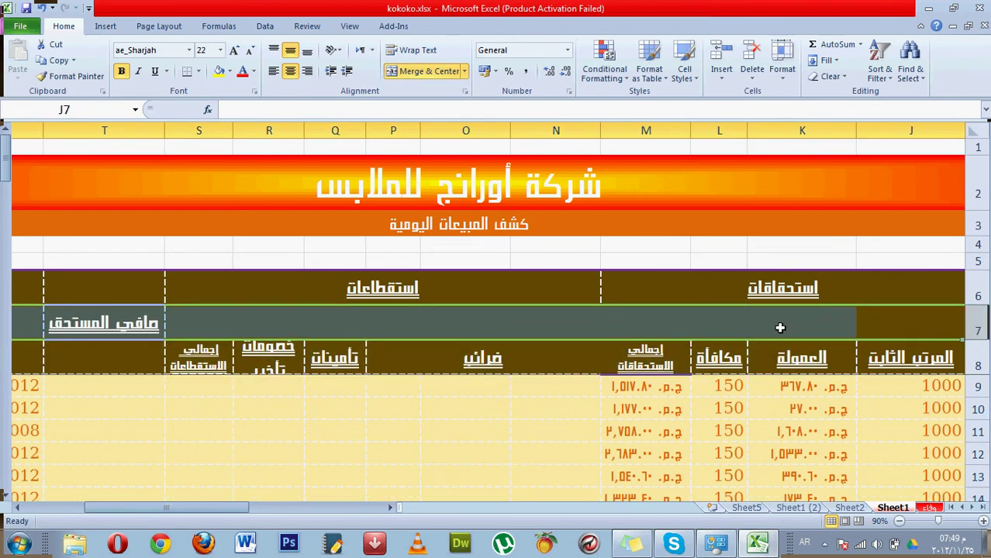
Merge the commission, earnings, bonus, deductions, delay and insurance headers with the cells above
click(512, 358)
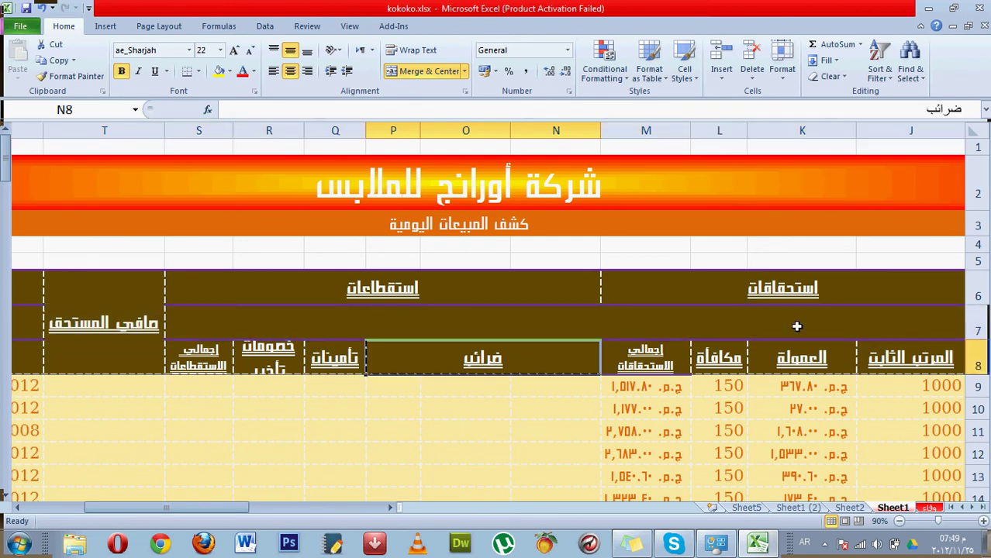
drag(792, 325, 793, 346)
click(426, 71)
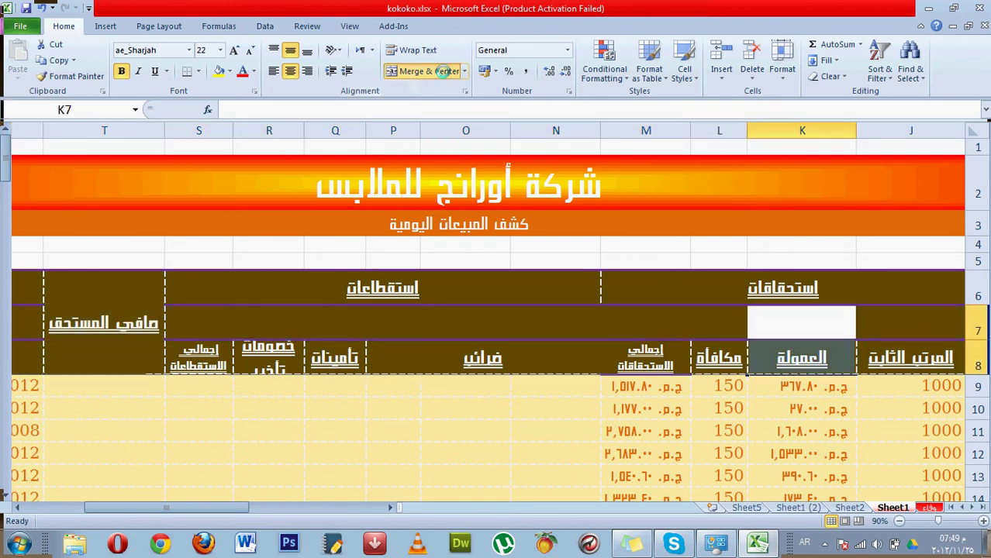
drag(642, 324, 643, 359)
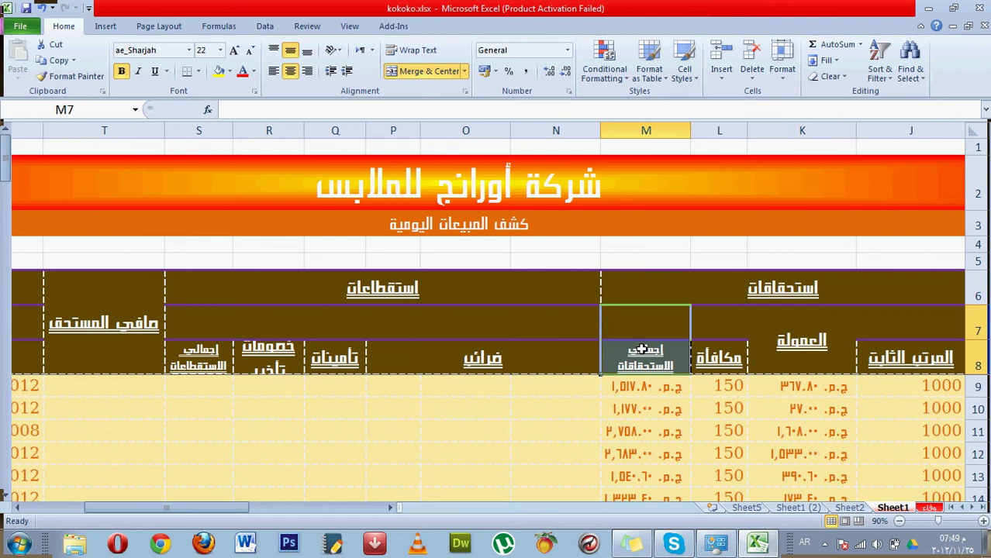
click(426, 71)
drag(718, 326, 719, 358)
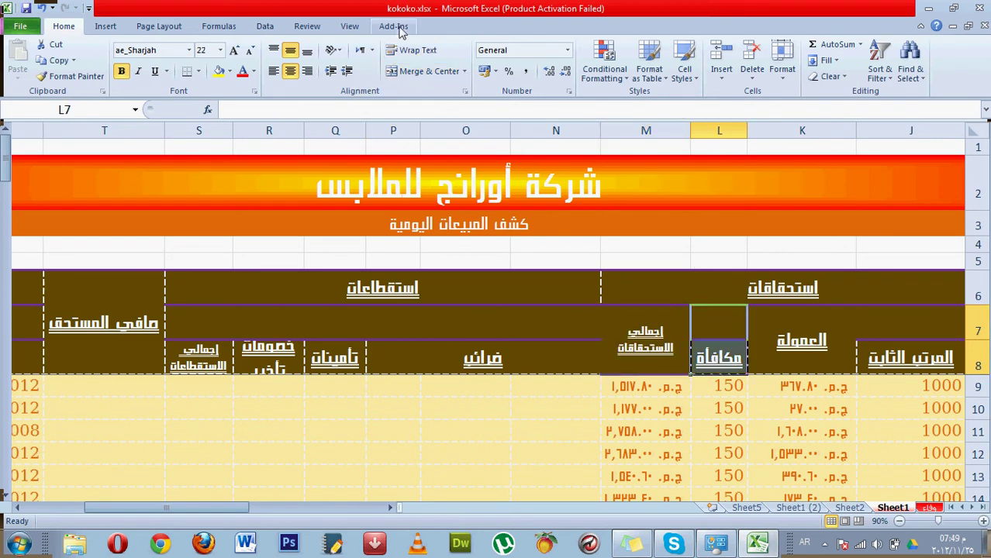
click(423, 71)
click(389, 334)
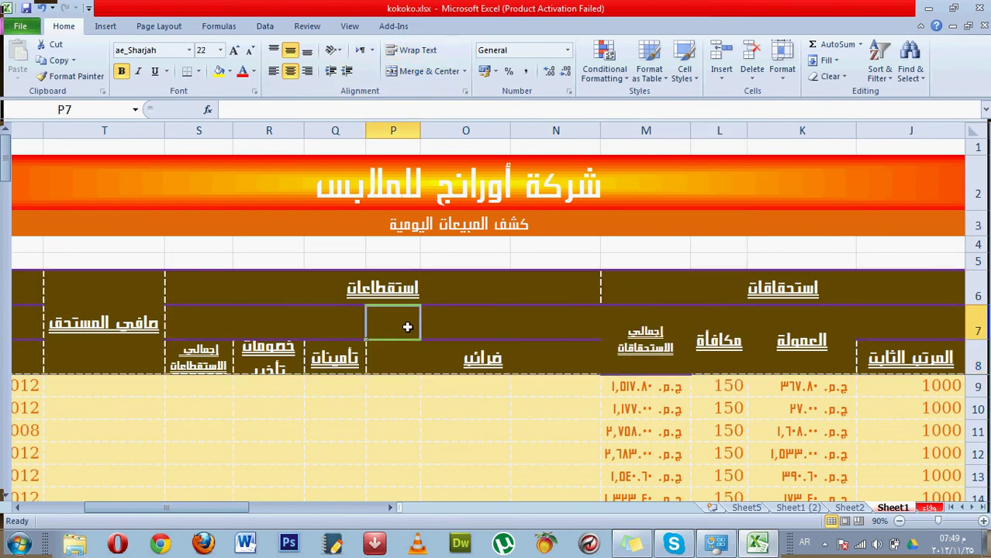
drag(216, 318, 209, 355)
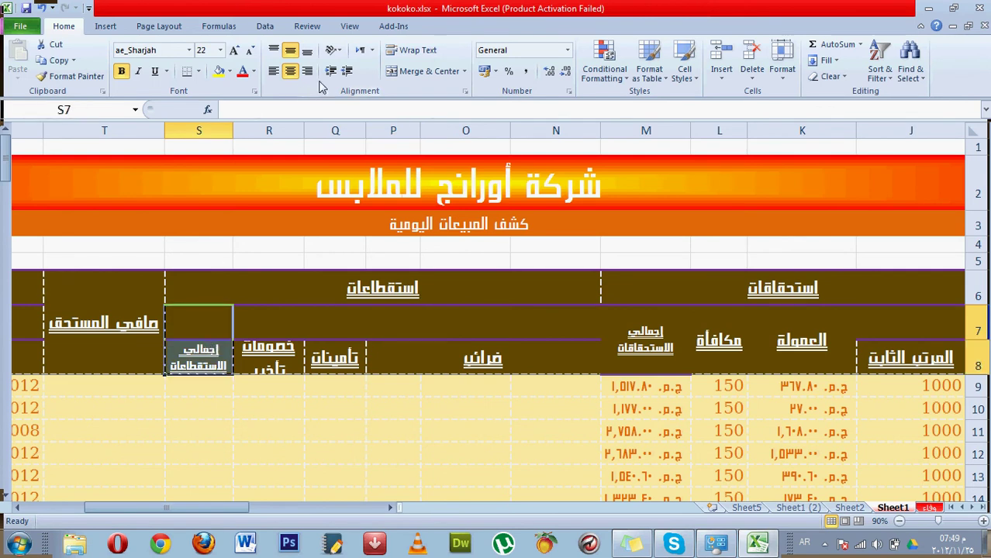
click(405, 72)
drag(245, 318, 256, 357)
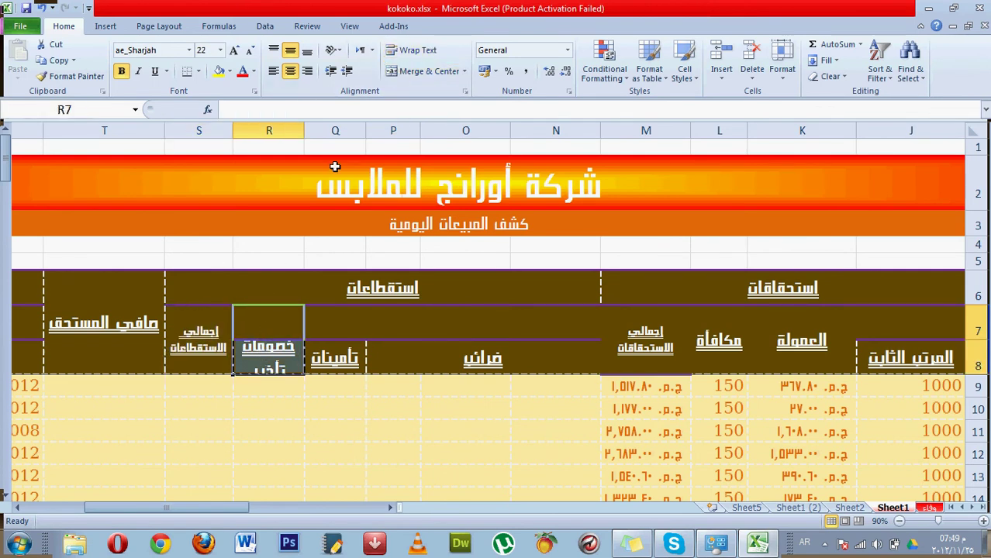
click(423, 72)
drag(348, 323, 348, 360)
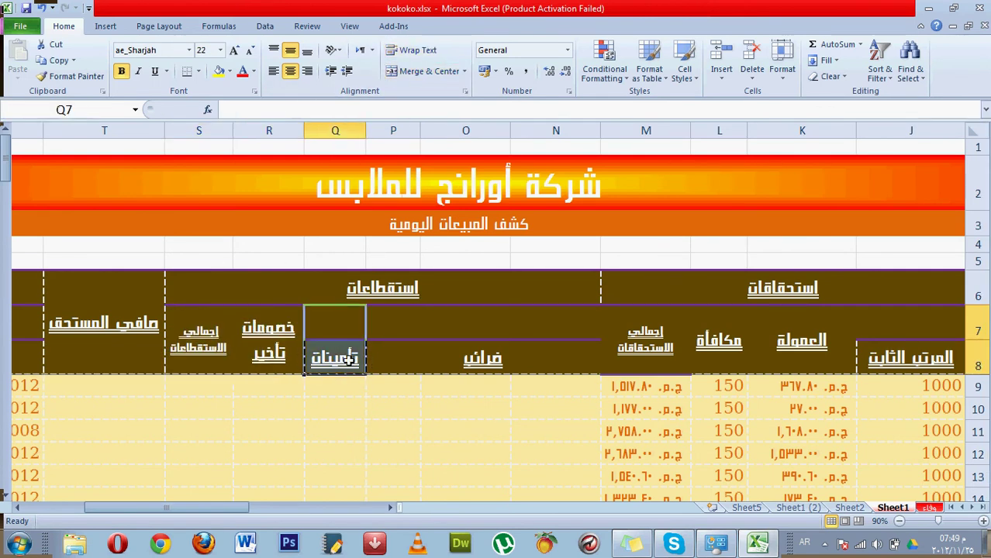
click(436, 75)
Copy ضرائب into the merged cells N7:P7 above the tax header
click(454, 324)
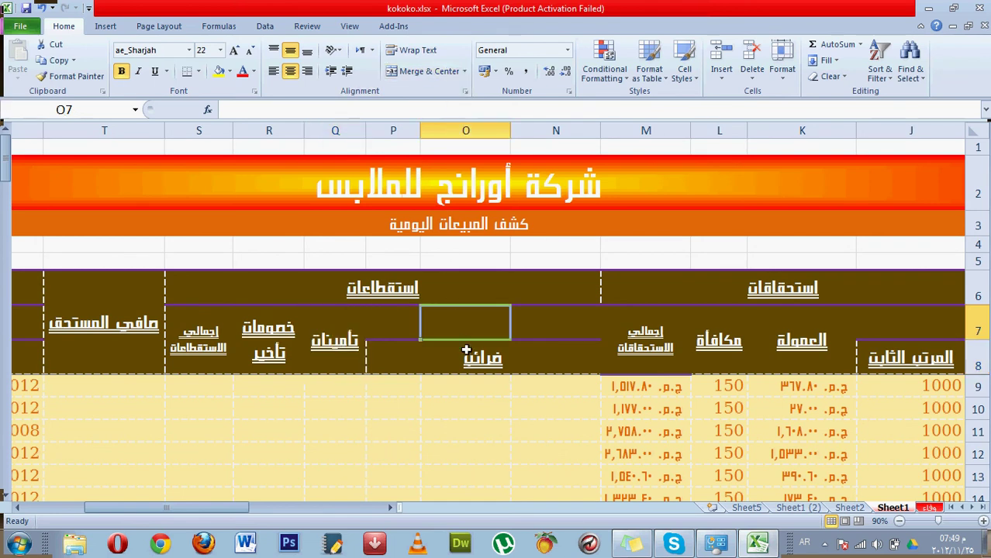
click(469, 357)
key(ctrl+c)
drag(466, 319, 335, 326)
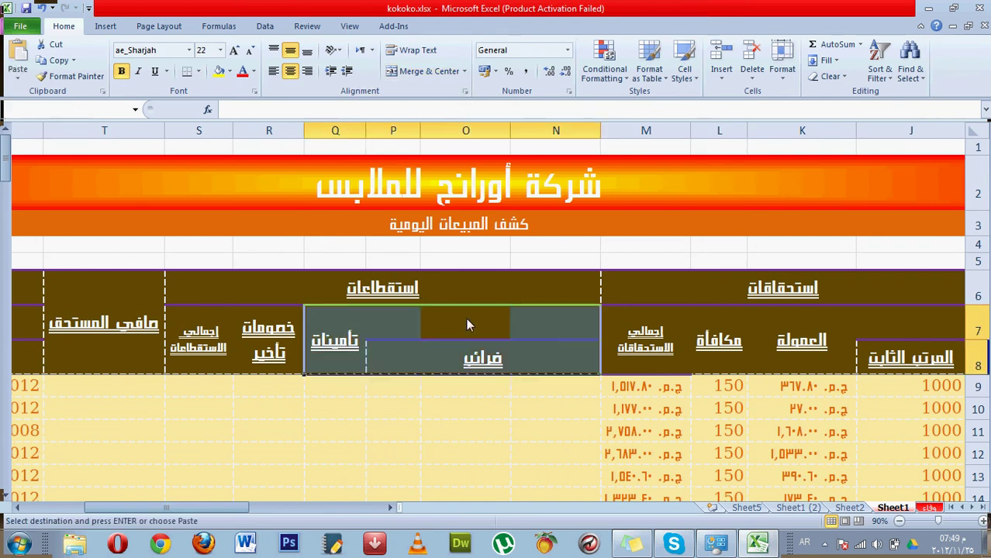
key(Return)
click(481, 322)
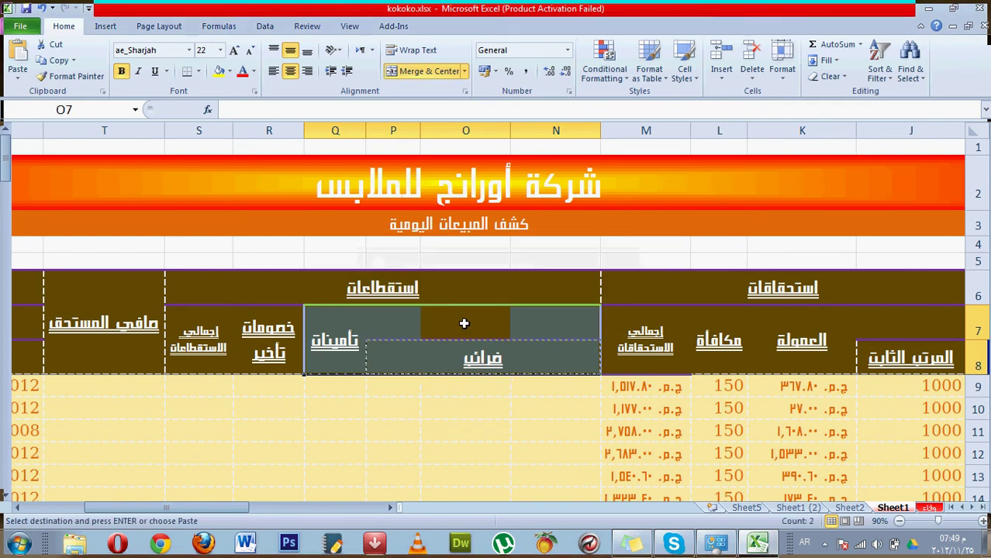
click(433, 352)
click(441, 319)
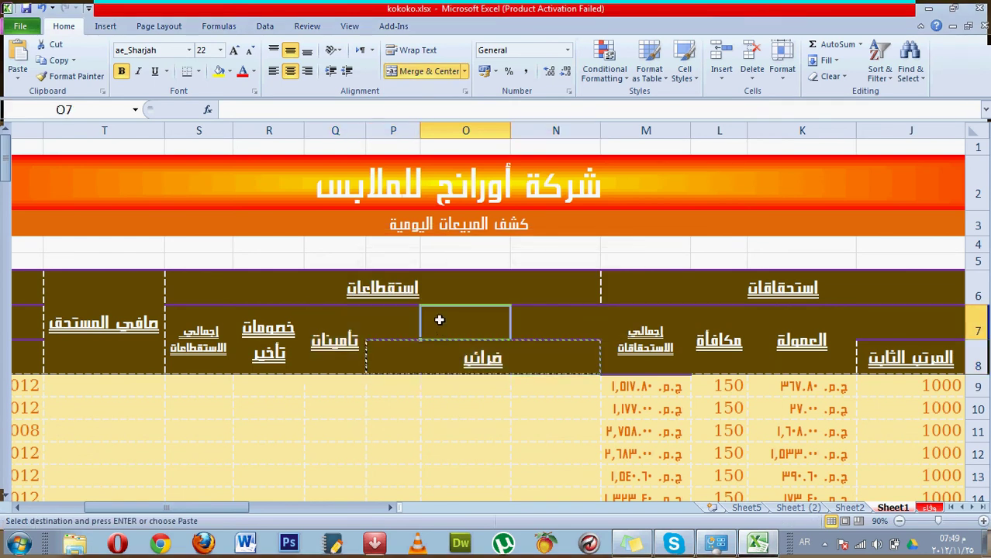
drag(381, 328, 577, 330)
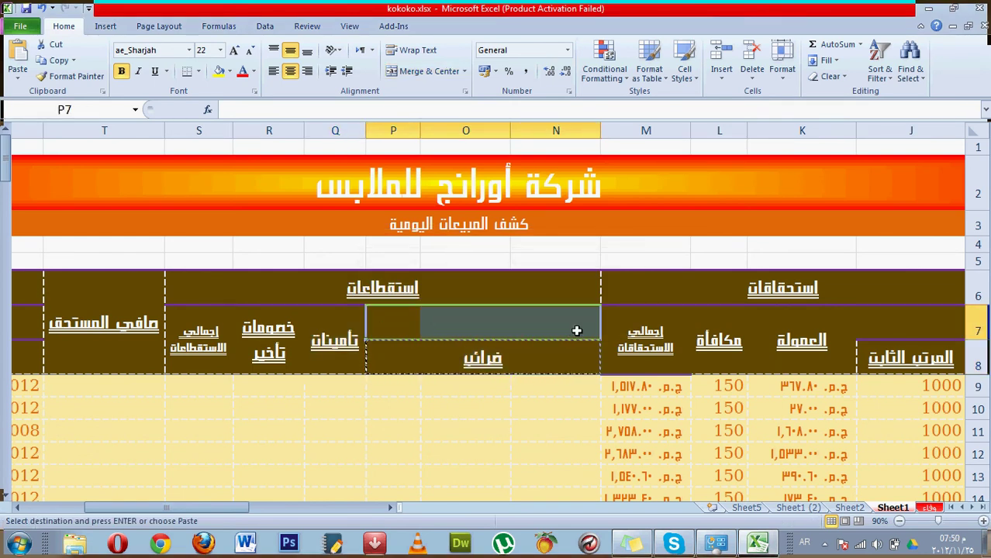
key(Return)
click(516, 347)
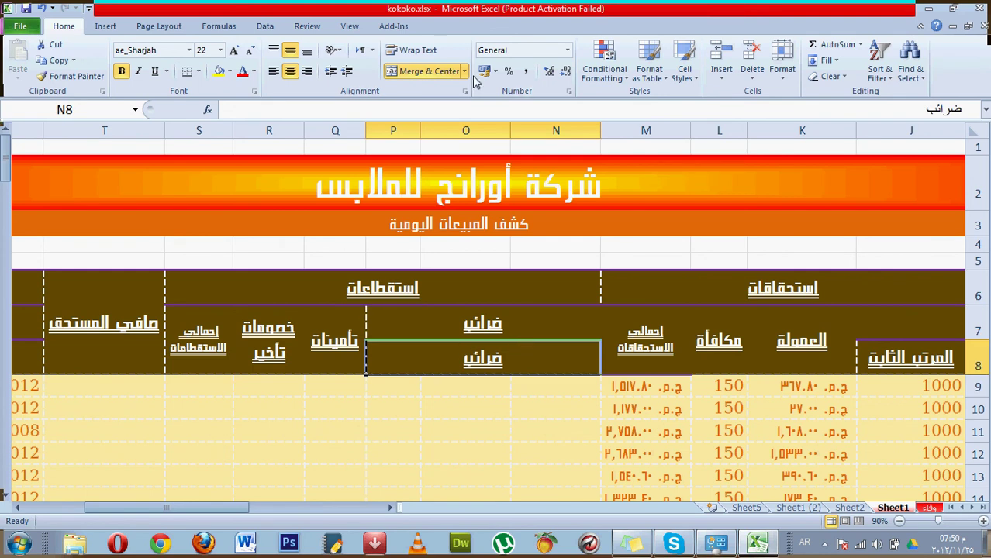
Unmerge the lower tax header and enter علي الثابت, علي المتغير and اجمالي in N8:P8
click(439, 72)
click(566, 358)
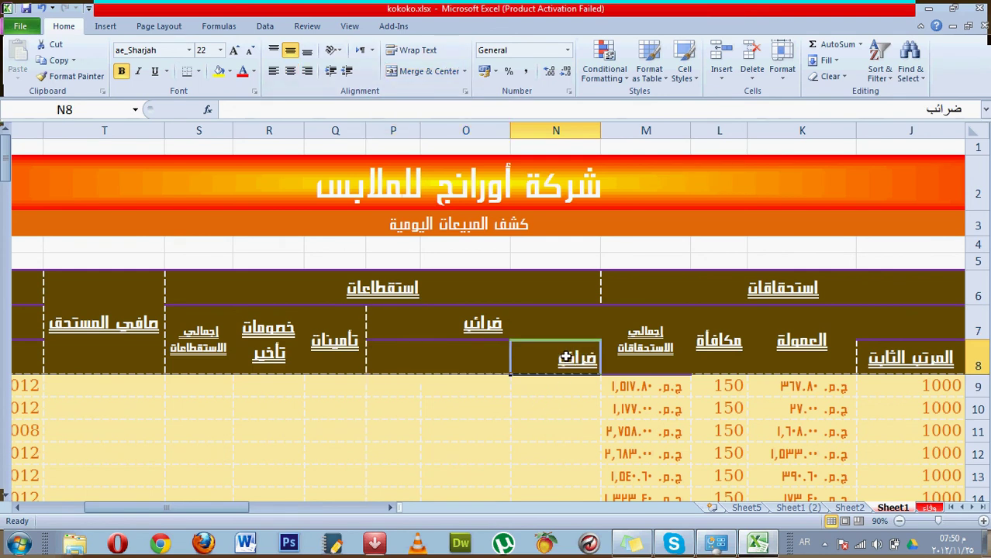
double_click(566, 357)
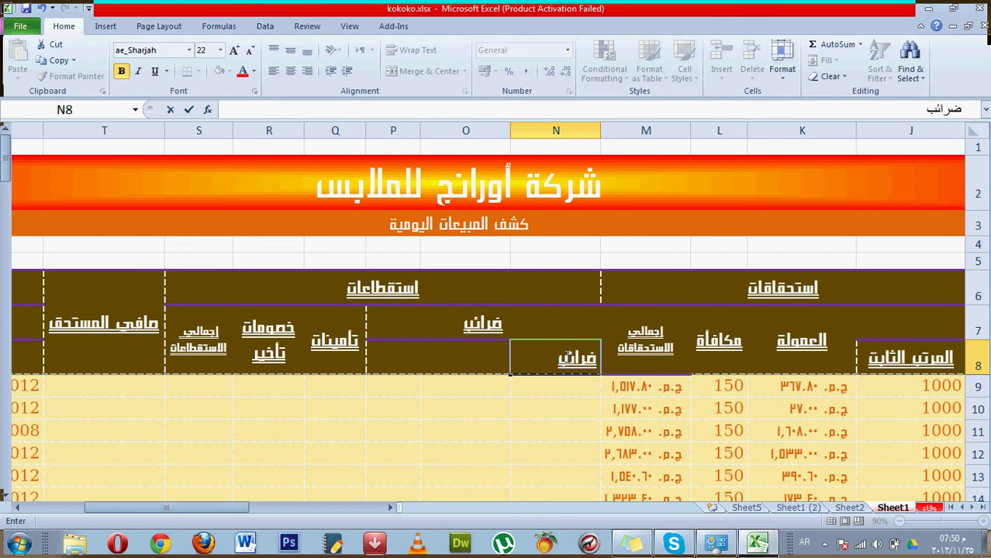
key(BackSpace)
key(BackSpace)
key(BackSpace)
key(BackSpace)
key(BackSpace)
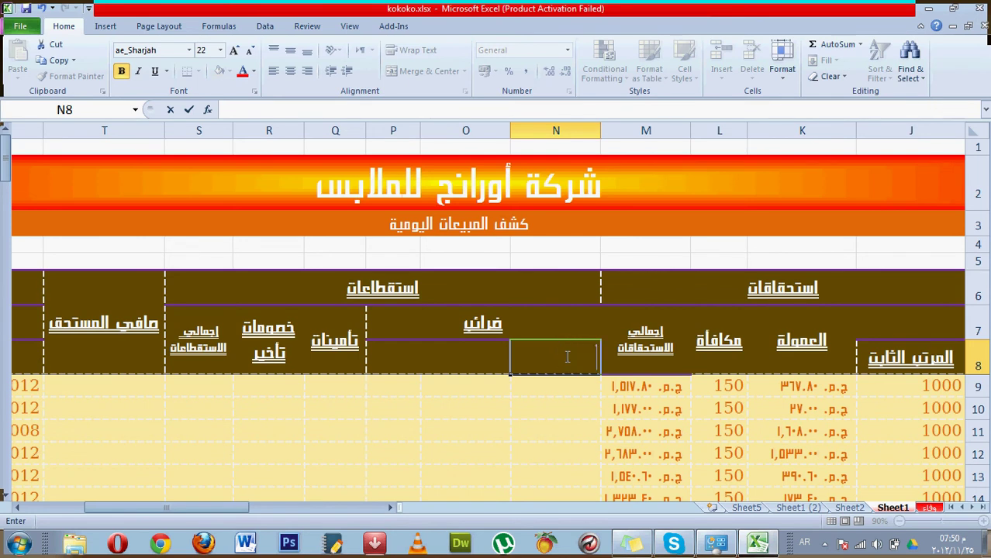
text(علي ال)
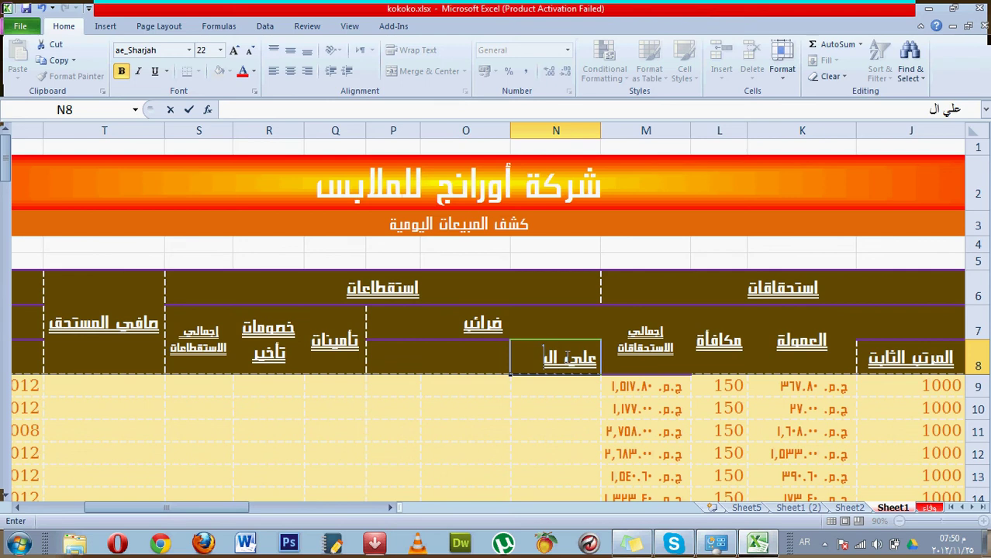
text(ثاب)
text(ت)
key(Tab)
text(علي المتغي)
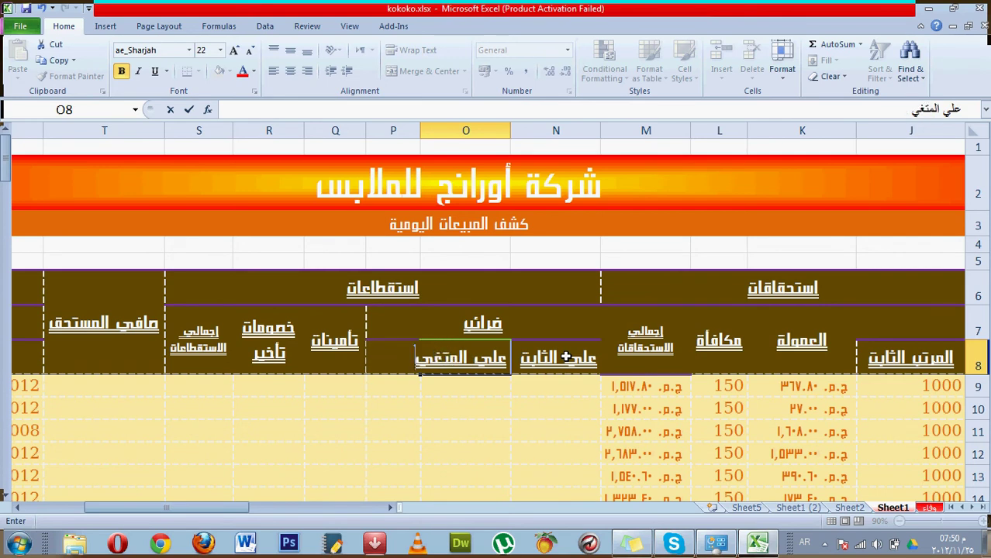
text(ر)
key(Tab)
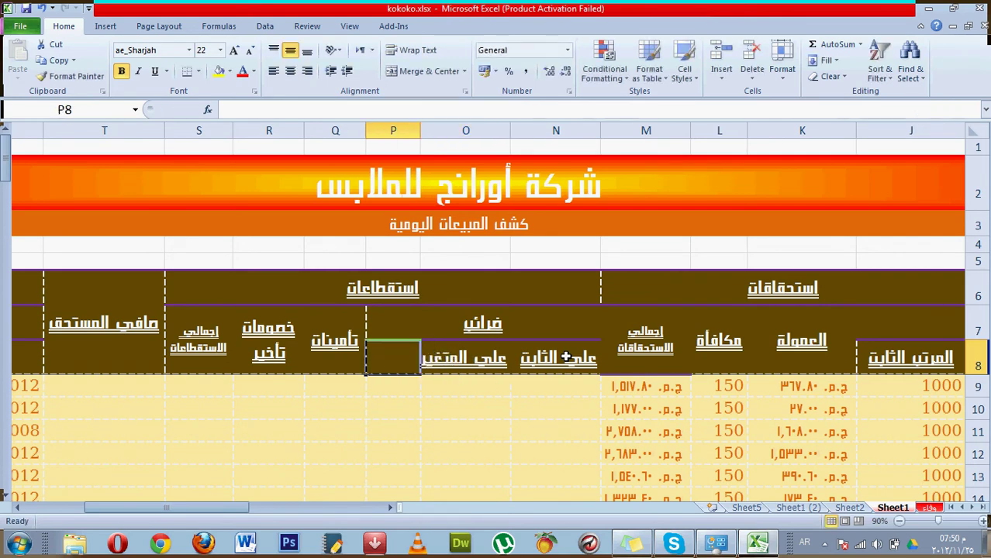
text(اجم)
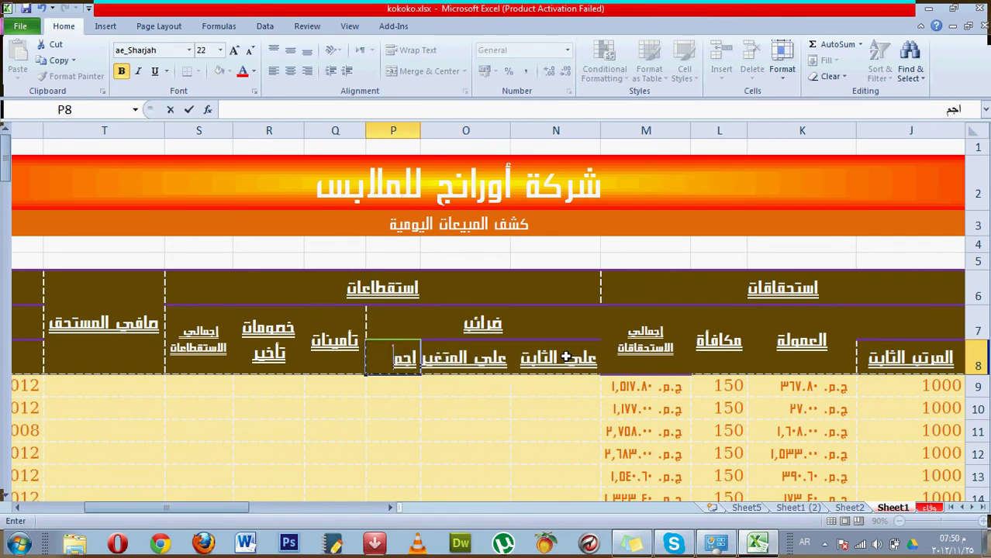
text(الي)
key(Return)
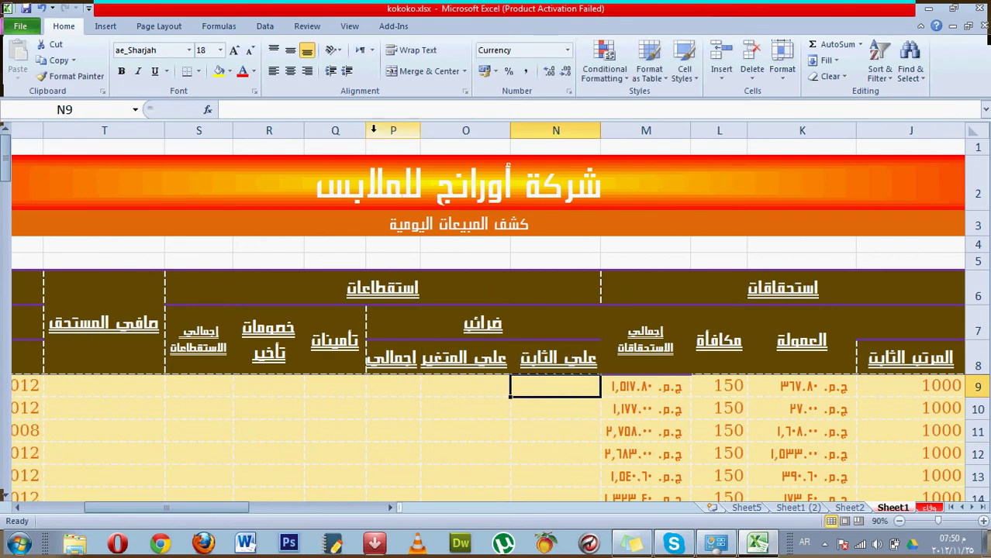
Auto-fit the widths of tax columns N to P
drag(392, 130, 555, 132)
double_click(418, 132)
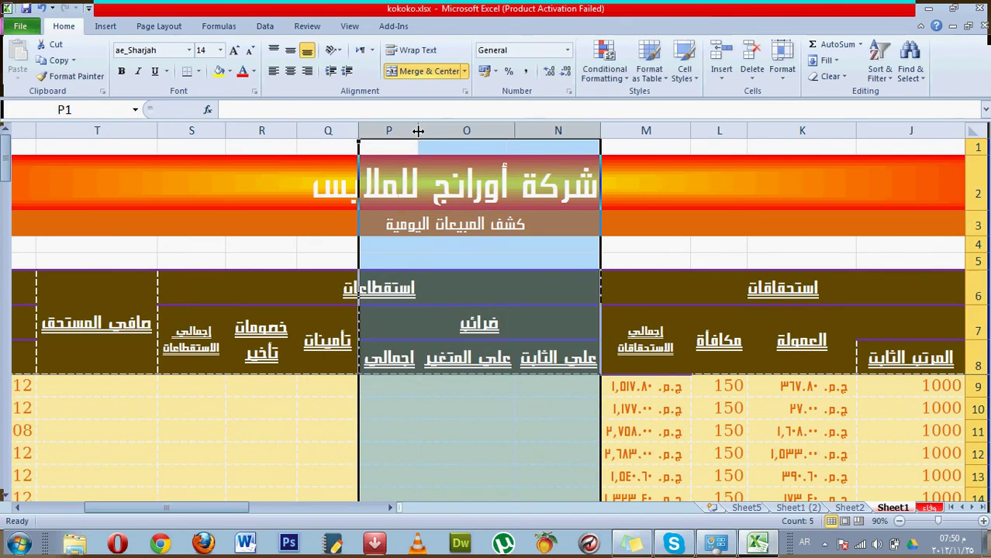
click(426, 310)
click(557, 385)
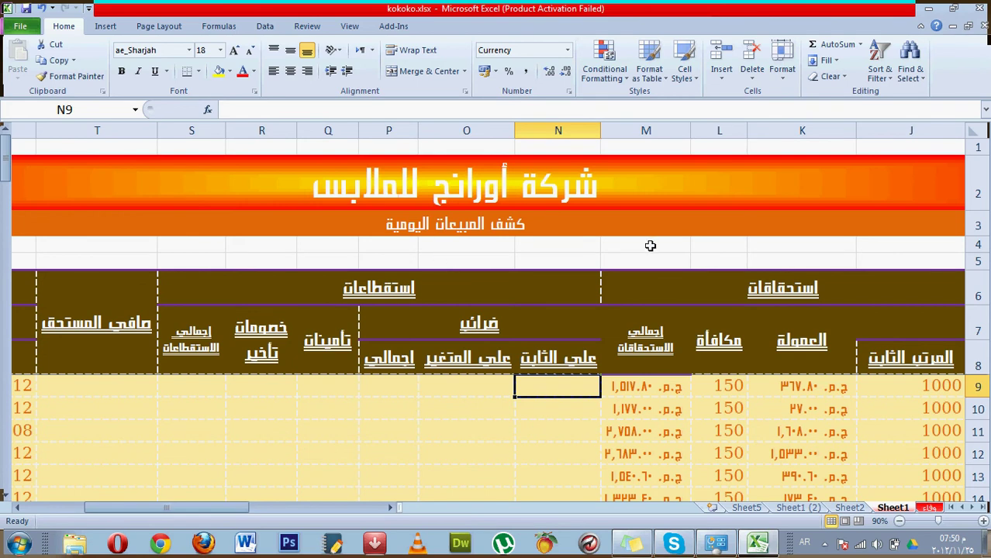
Merge M4:M5 and O4:O5, and label M4 الضريبة علي الثابت
drag(652, 245, 607, 256)
click(427, 71)
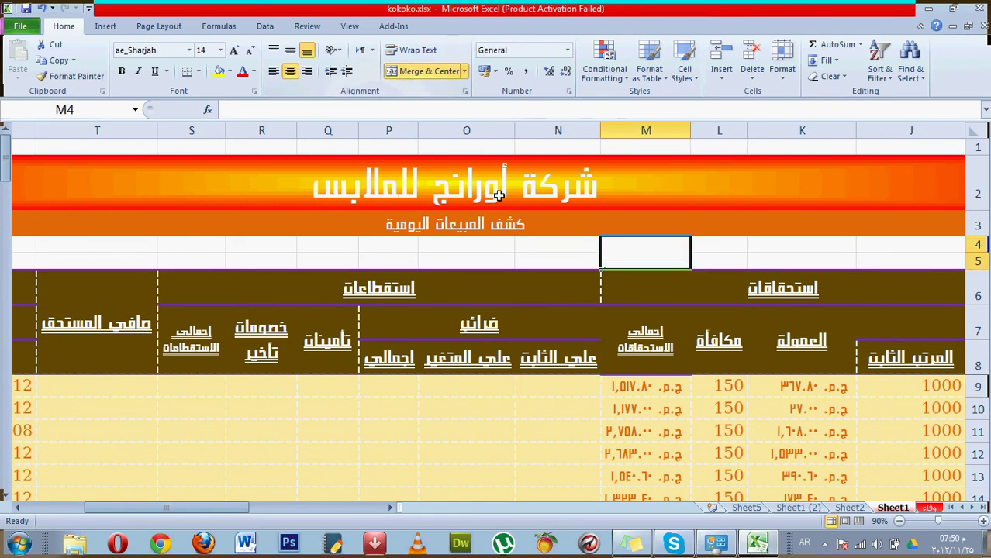
drag(475, 249, 473, 264)
click(438, 71)
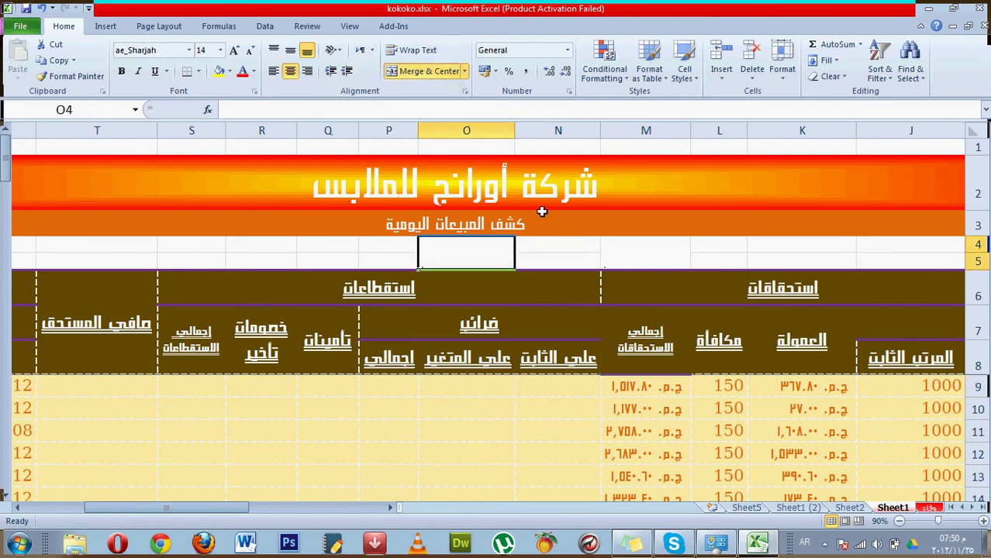
click(630, 246)
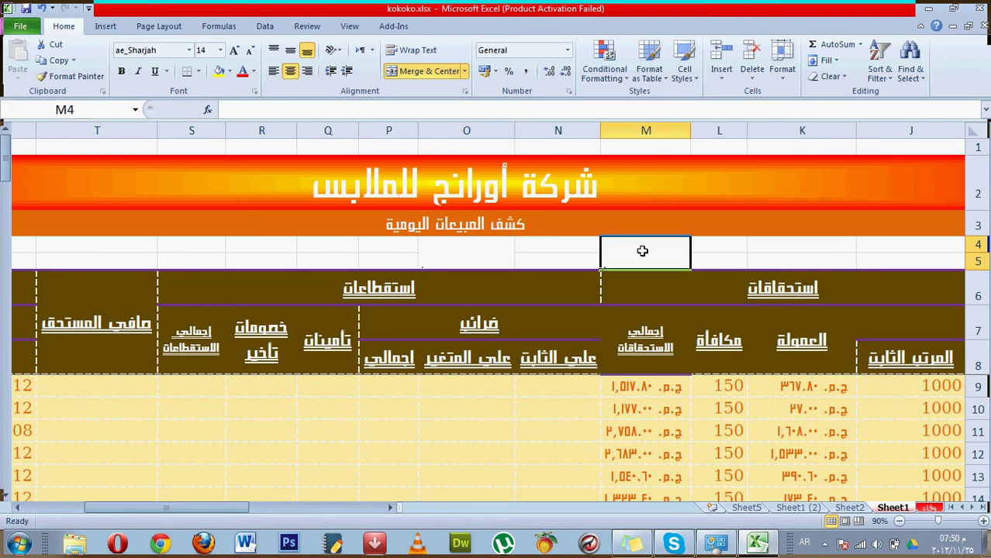
text(الضريبة علي الثابت)
key(Tab)
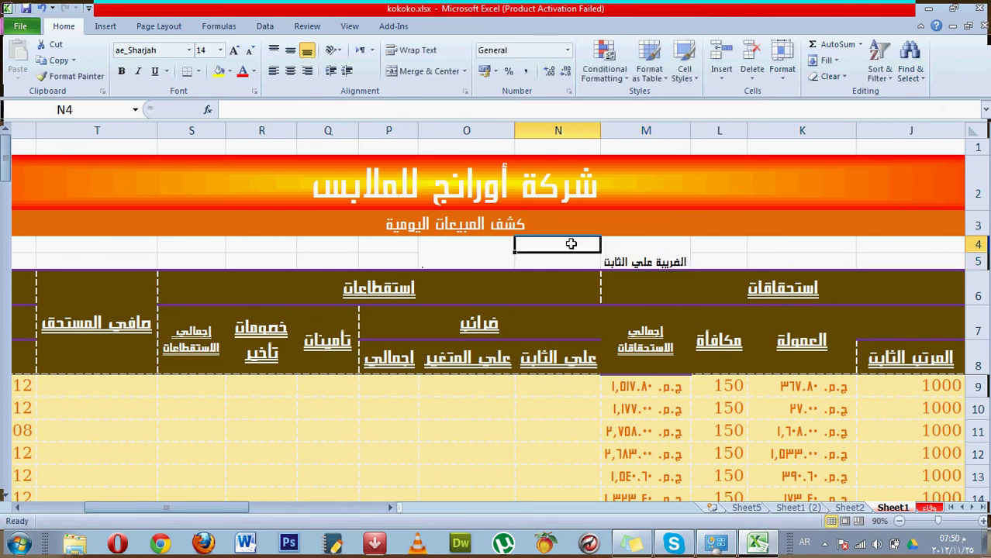
Merge N4:N5 and label O4 الضريبة علي المتغير
drag(571, 244, 571, 256)
click(425, 71)
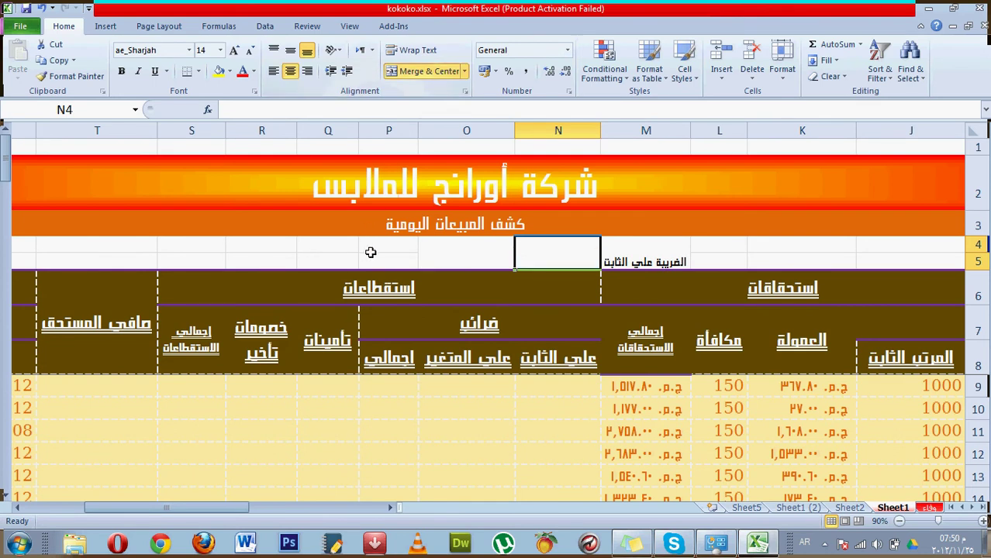
drag(371, 248, 371, 262)
click(489, 262)
text(الضريبة علي المتغير)
key(Return)
Enter the tax rates 10% in N4 and 20% in P4
click(572, 258)
text(10)
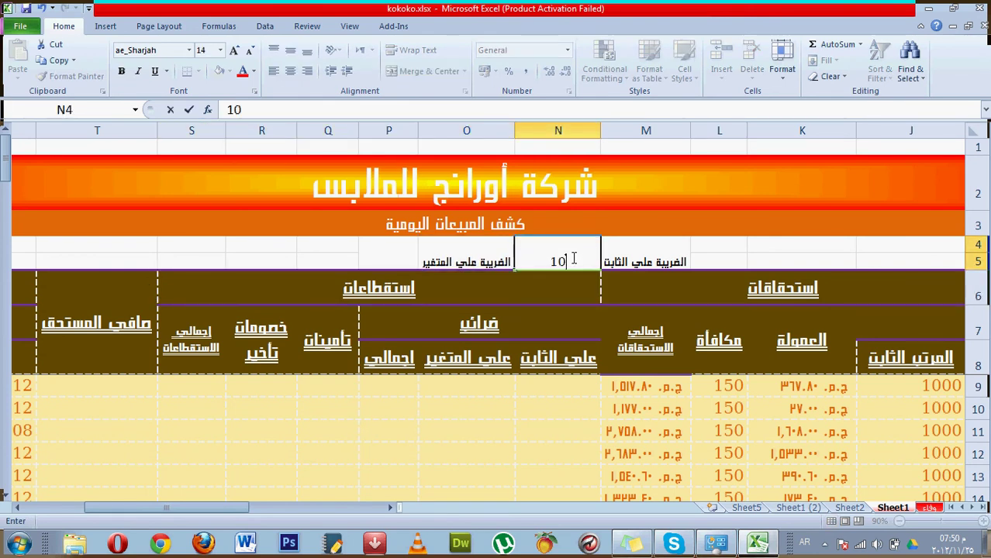
text(%)
click(410, 245)
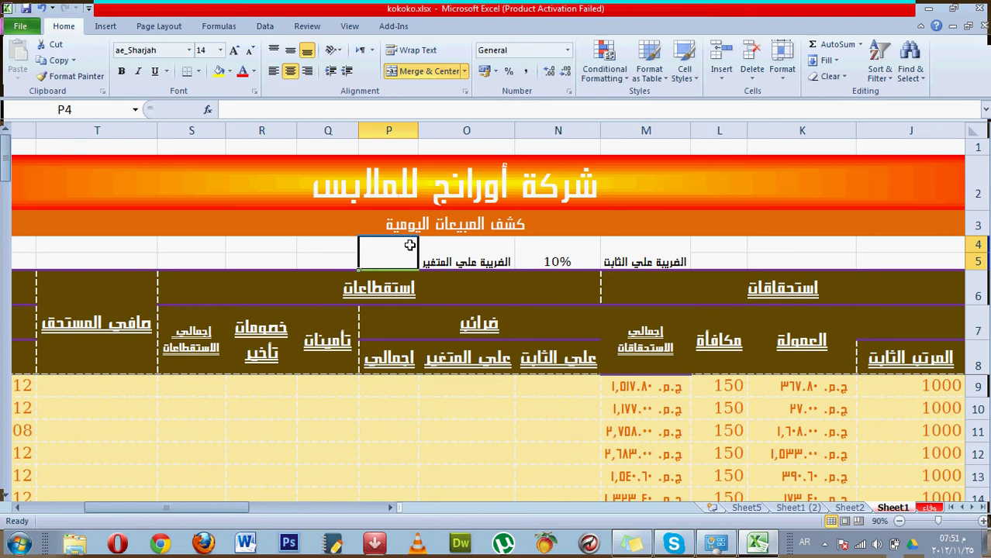
text(20%)
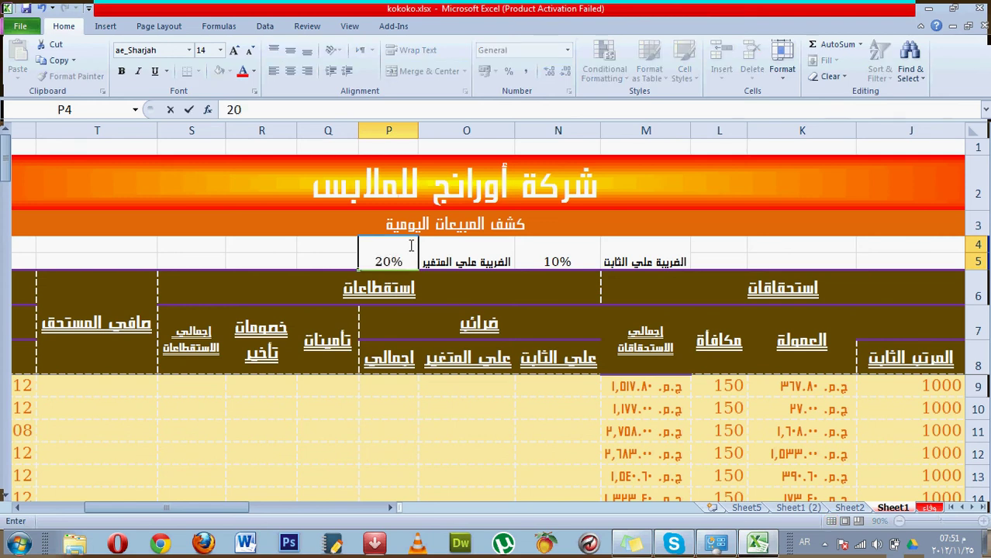
key(Return)
Enter =J9*$N$4 in N9 for a 100.00 fixed-salary tax
click(562, 386)
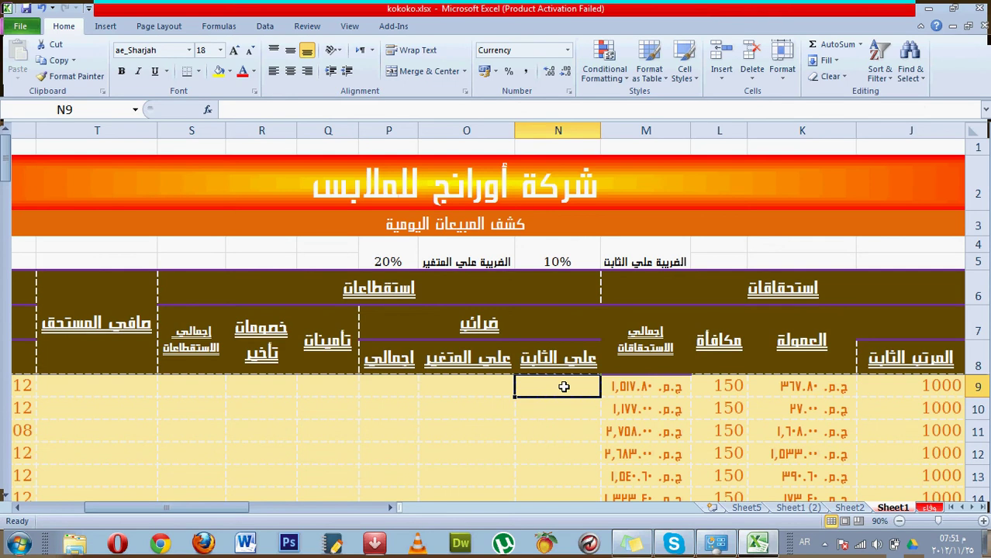
text(=)
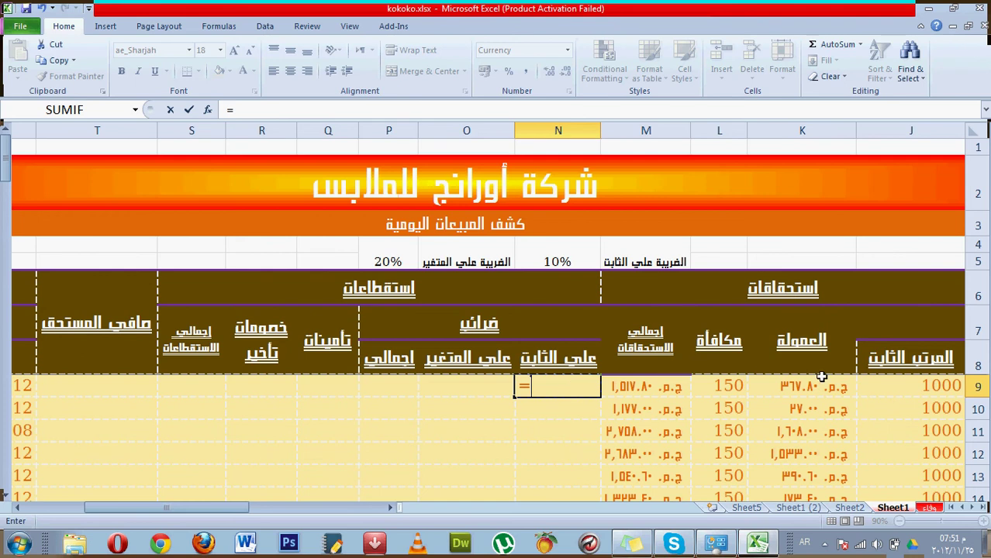
click(894, 390)
text(*)
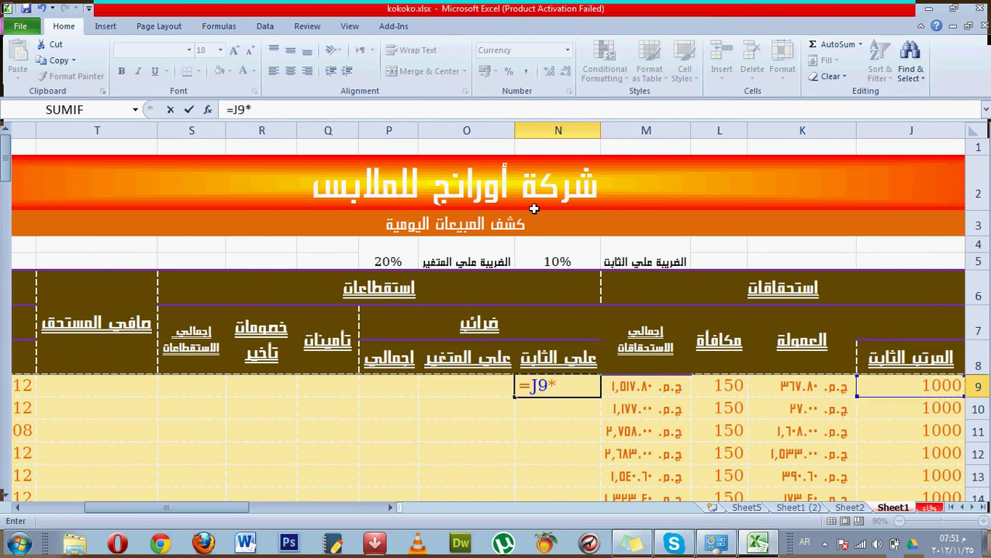
click(554, 257)
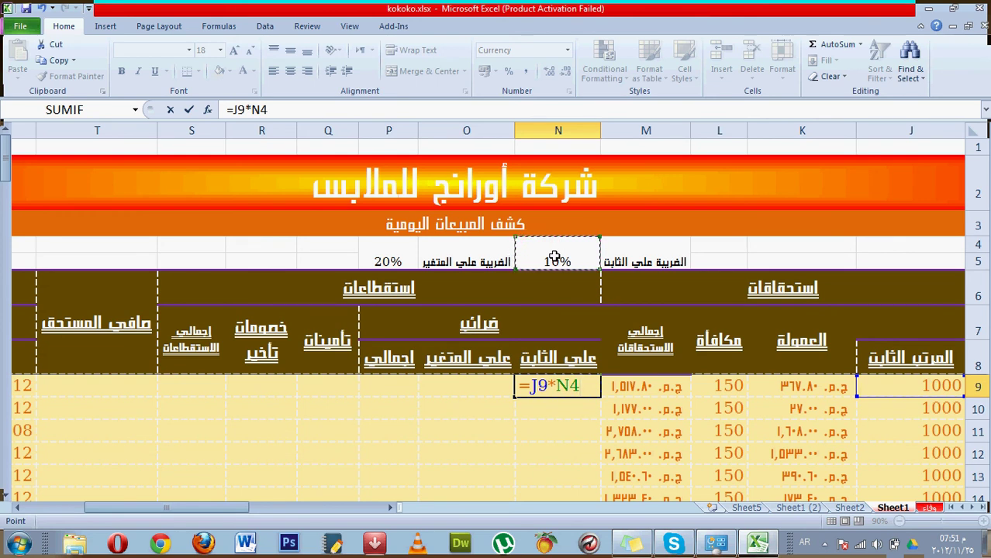
key(F4)
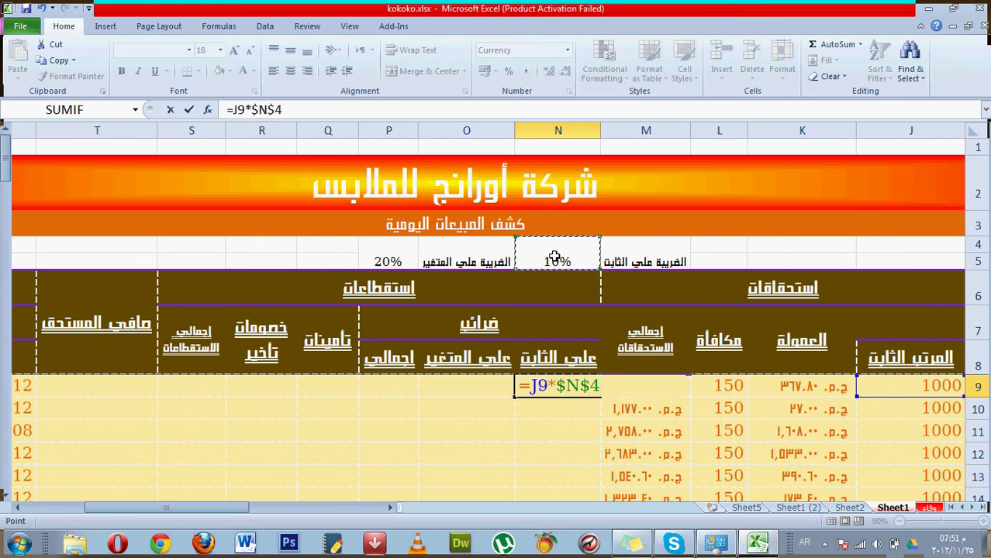
key(Return)
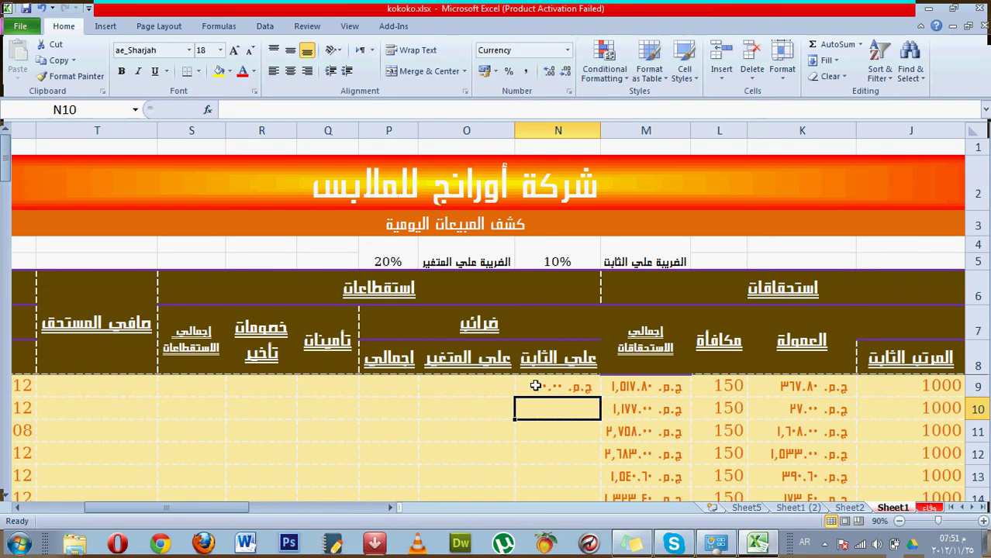
Enter =K9*P5 in O9 for a 73.56 commission tax
click(474, 390)
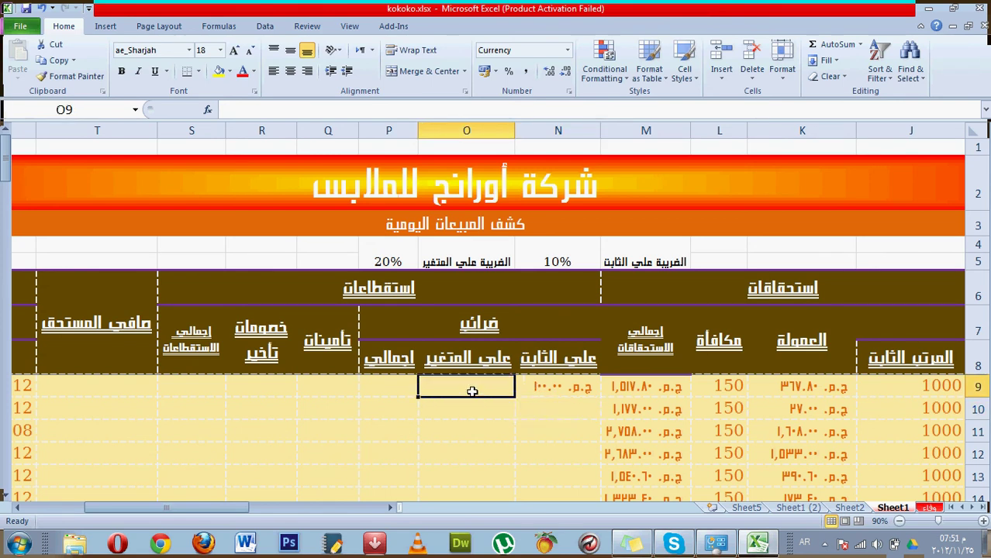
text(=)
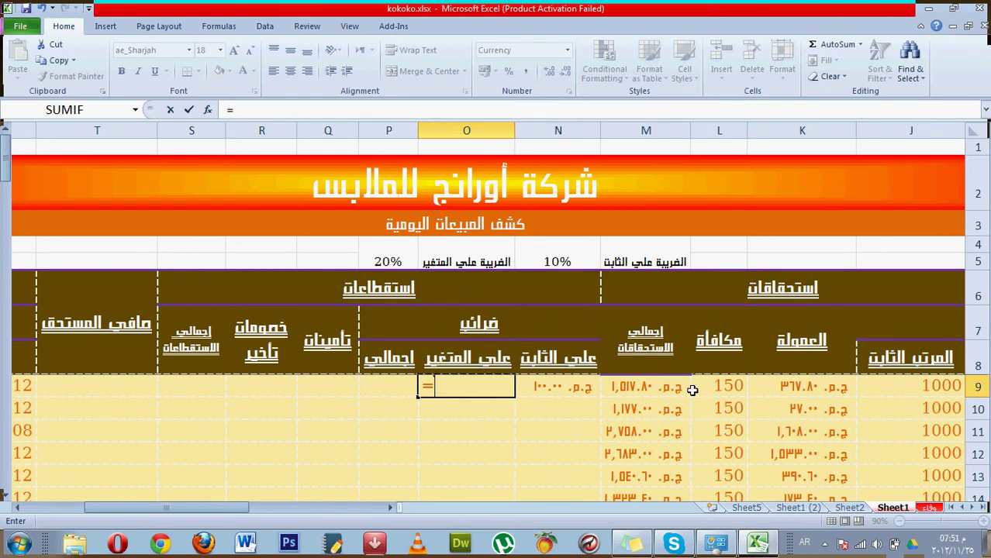
click(797, 390)
text(*)
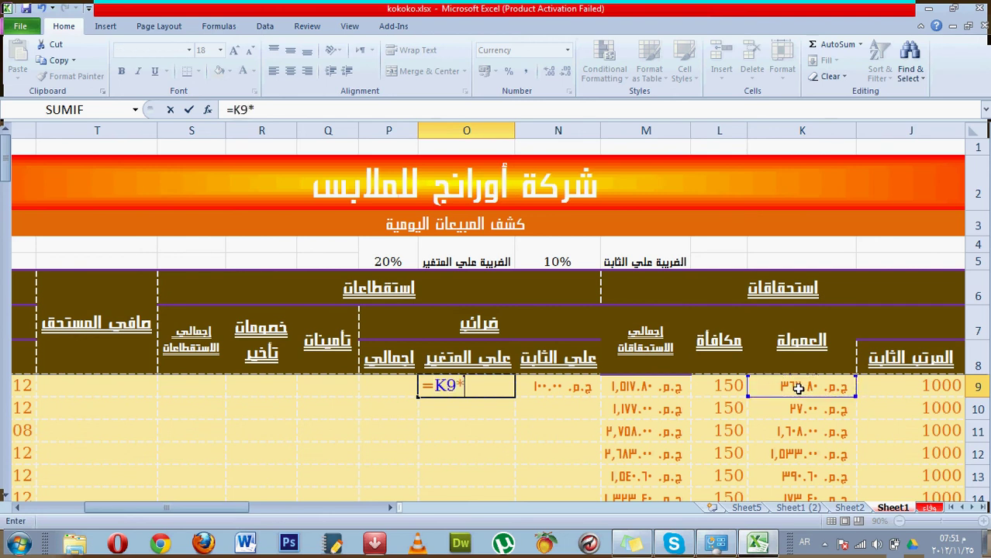
click(376, 260)
key(Return)
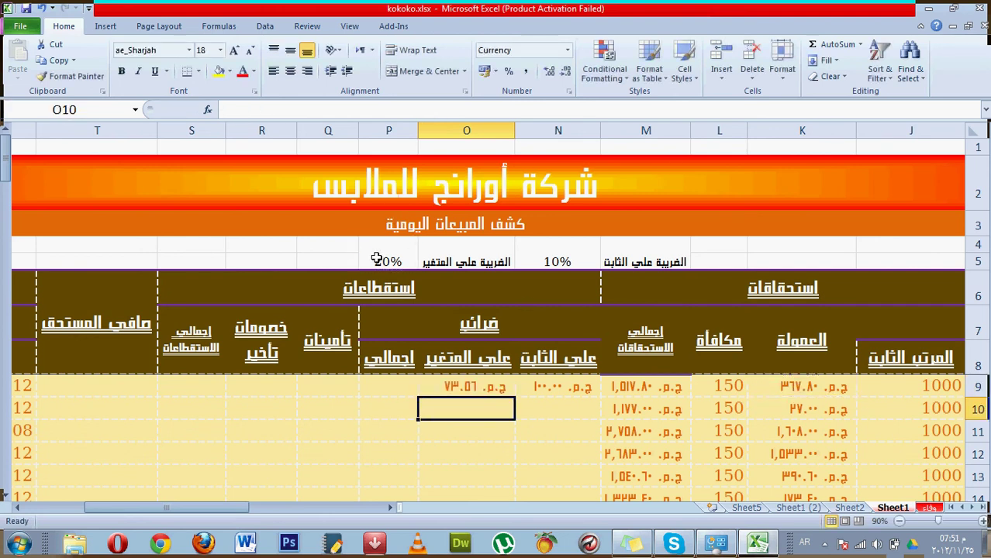
Total the two taxes in P9 with =+O9+N9, giving 173.56
click(394, 383)
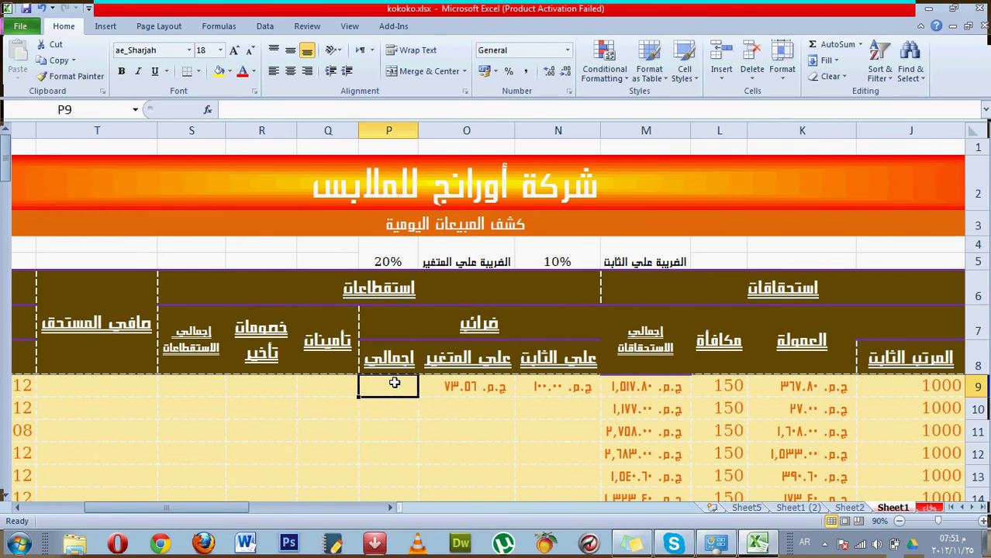
text(+)
key(Left)
text(+)
key(Left)
key(Left)
key(Return)
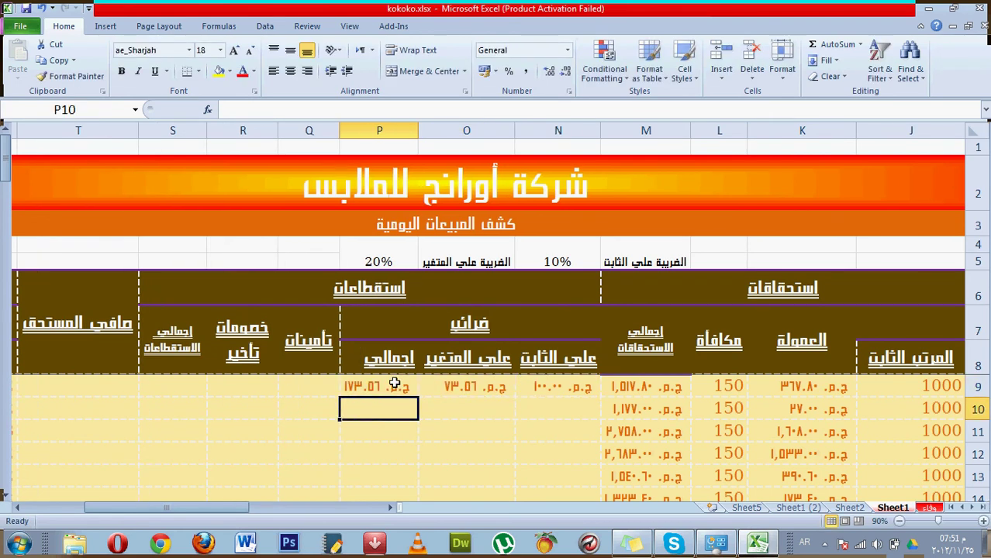
click(394, 383)
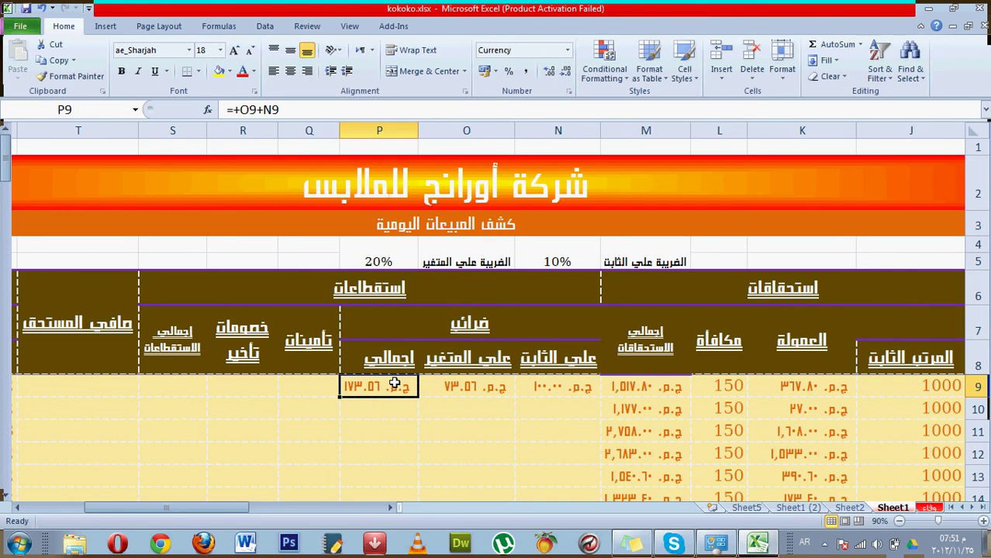
Undo the row 9 formulas, tax rates and split headers, restoring one ضرائب column
key(ctrl+z)
key(ctrl+z)
key(ctrl+z)
key(ctrl+z)
key(ctrl+z)
key(ctrl+z)
key(ctrl+z)
key(ctrl+z)
key(ctrl+z)
key(ctrl+z)
key(ctrl+z)
key(ctrl+z)
key(ctrl+z)
key(ctrl+z)
key(ctrl+z)
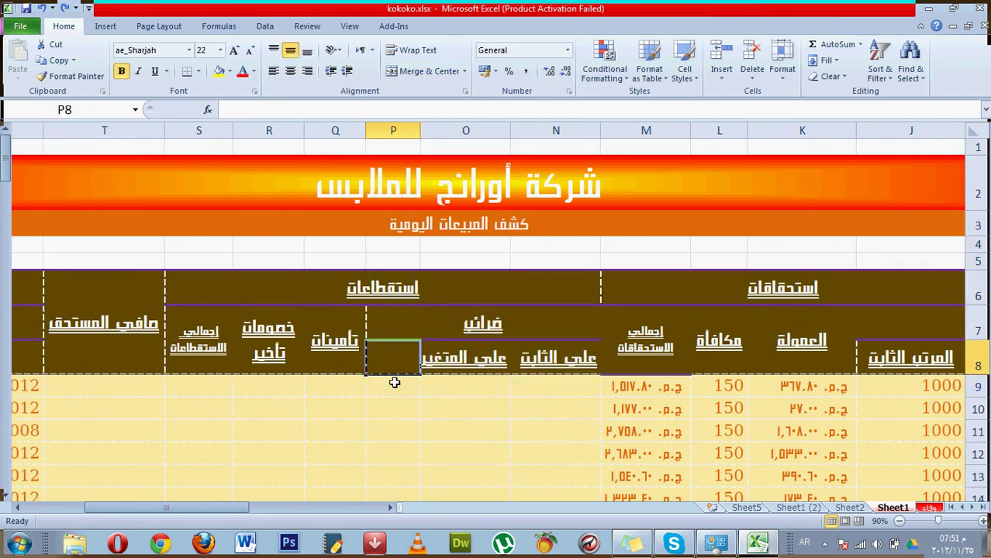
key(ctrl+z)
key(ctrl+z)
key(ctrl+z)
key(ctrl+z)
key(ctrl+z)
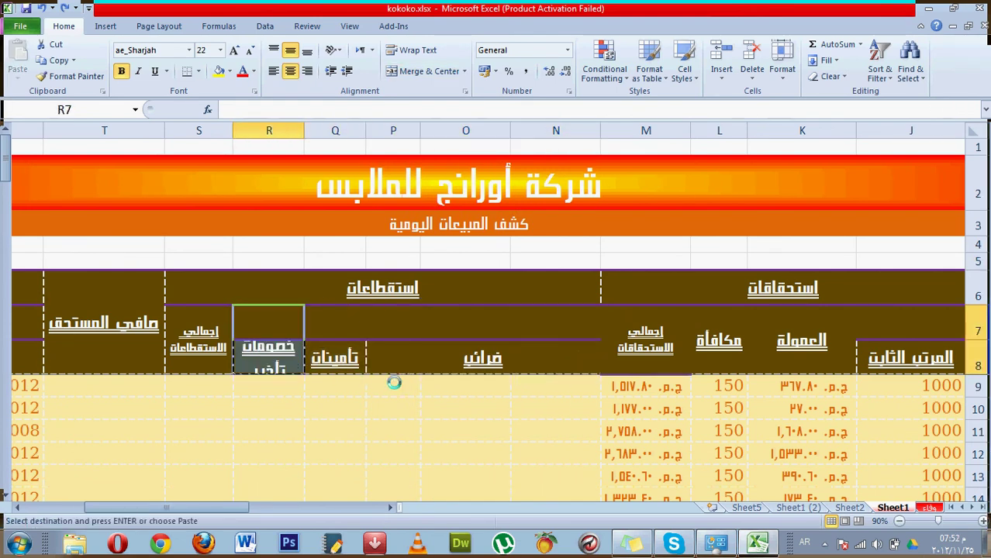
key(ctrl+z)
key(ctrl+z)
key(ctrl+z)
key(ctrl+z)
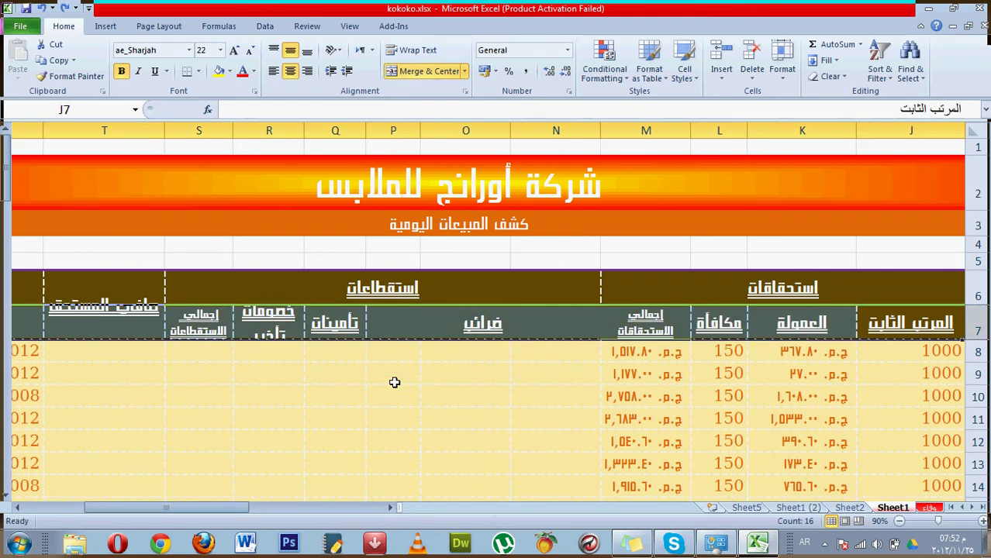
click(394, 380)
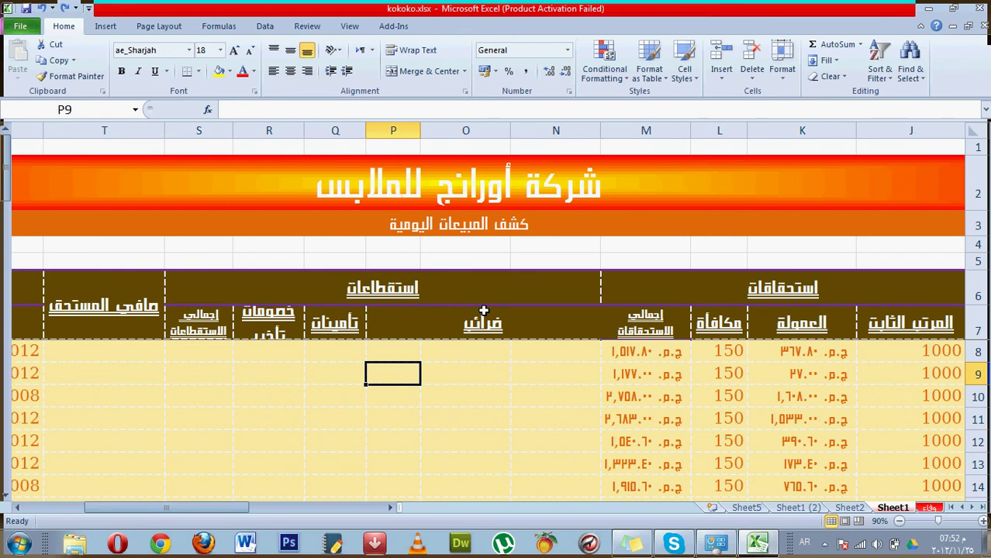
key(ctrl+z)
key(ctrl+z)
key(ctrl+z)
key(ctrl+z)
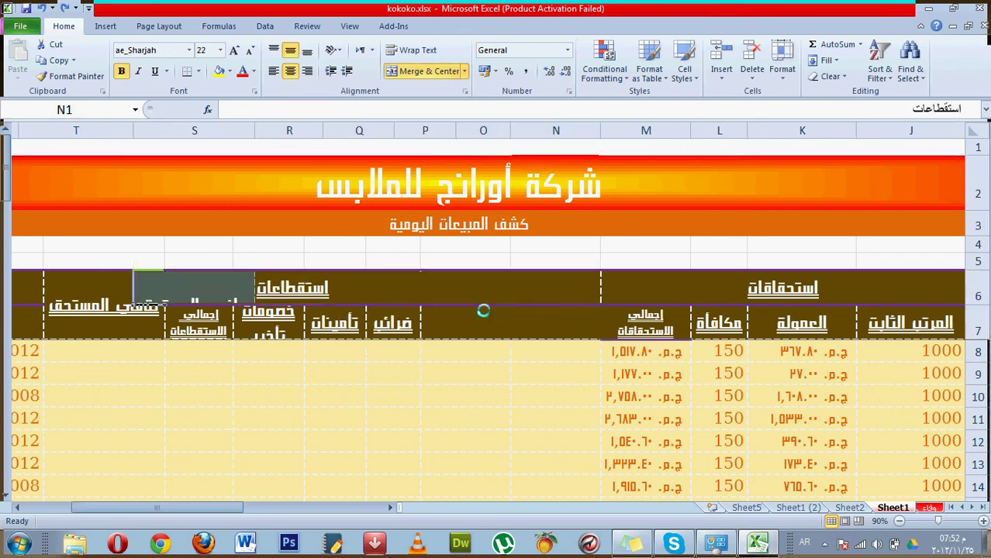
key(ctrl+z)
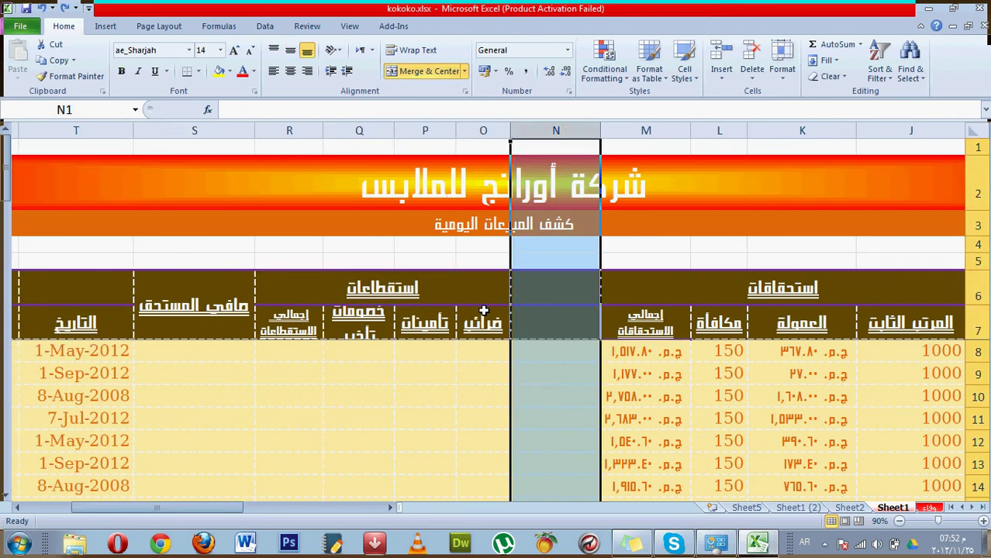
key(ctrl+z)
key(ctrl+z)
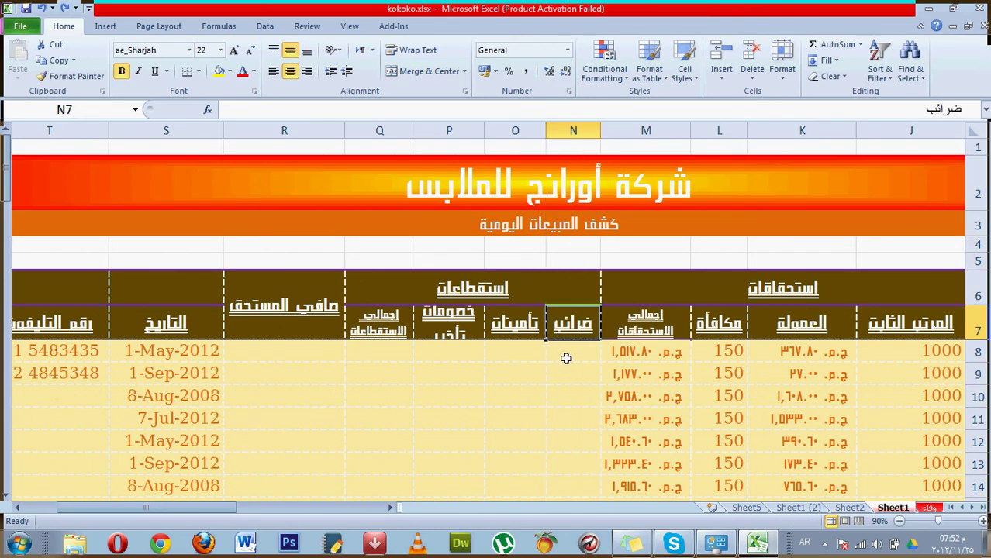
click(566, 358)
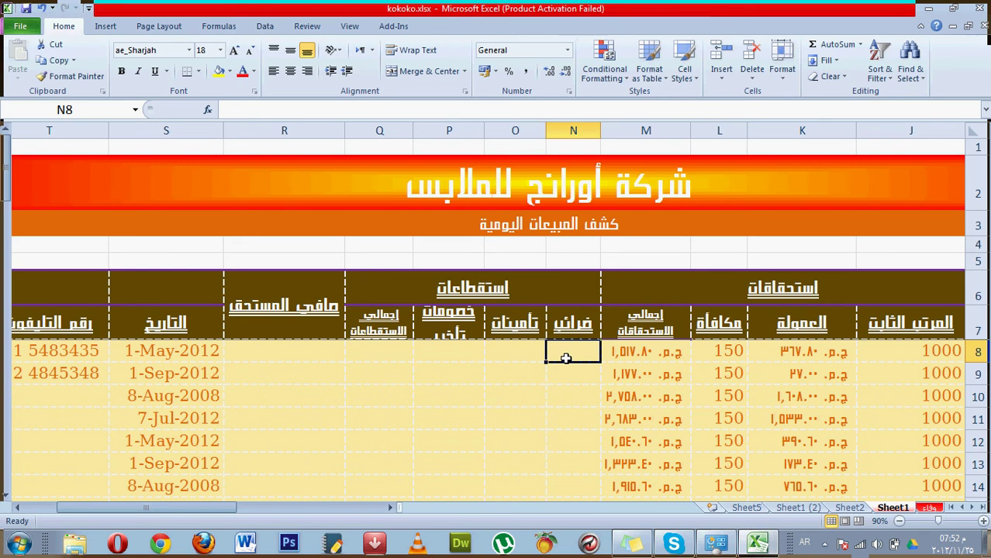
Enter the tax formula =K8*$M$4+J8*P4 in N8
text(=)
click(783, 355)
text(*)
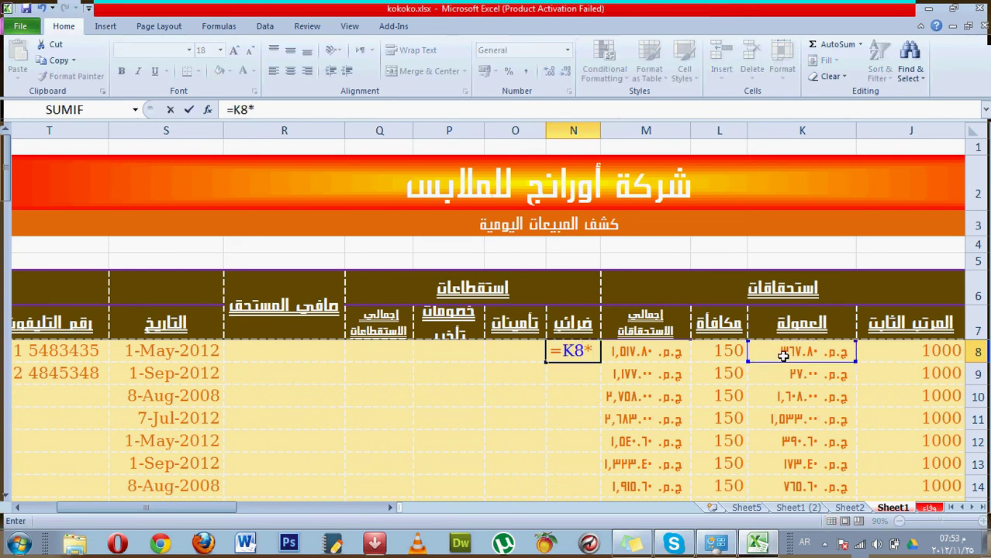
click(626, 248)
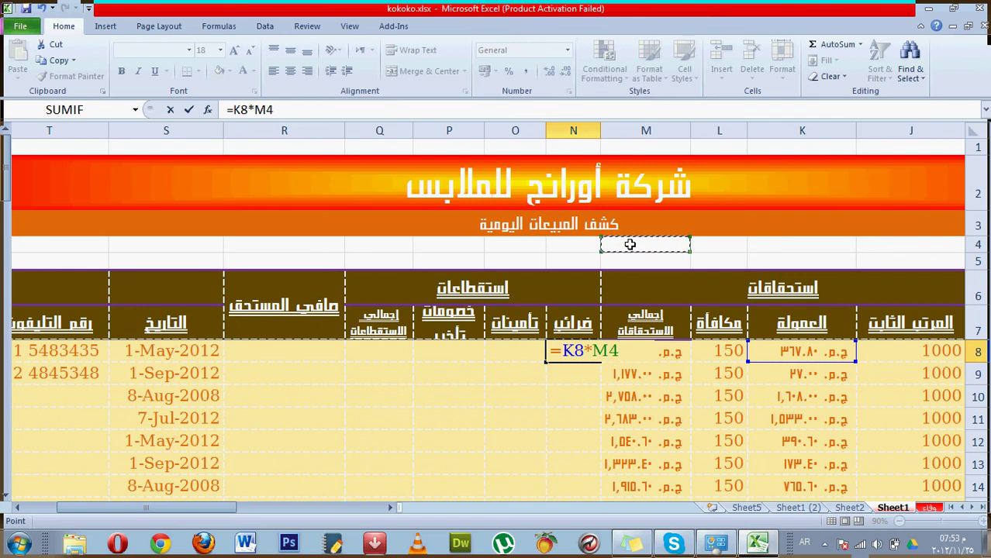
key(F4)
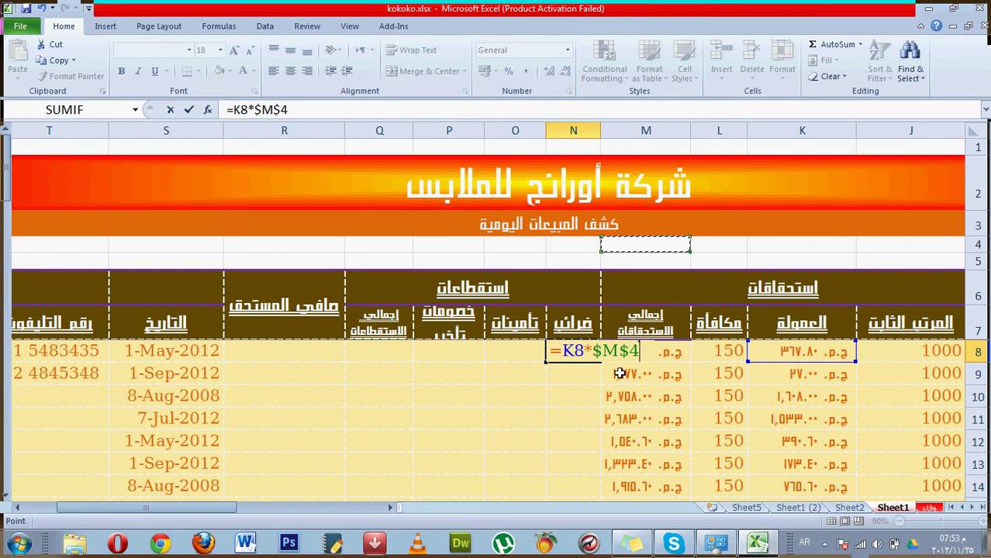
text(+)
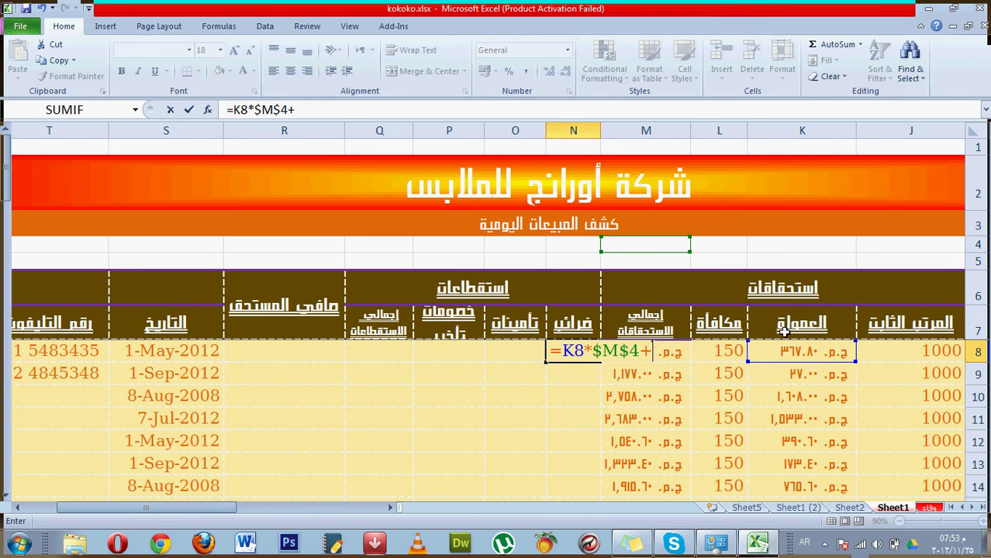
click(879, 351)
text(*)
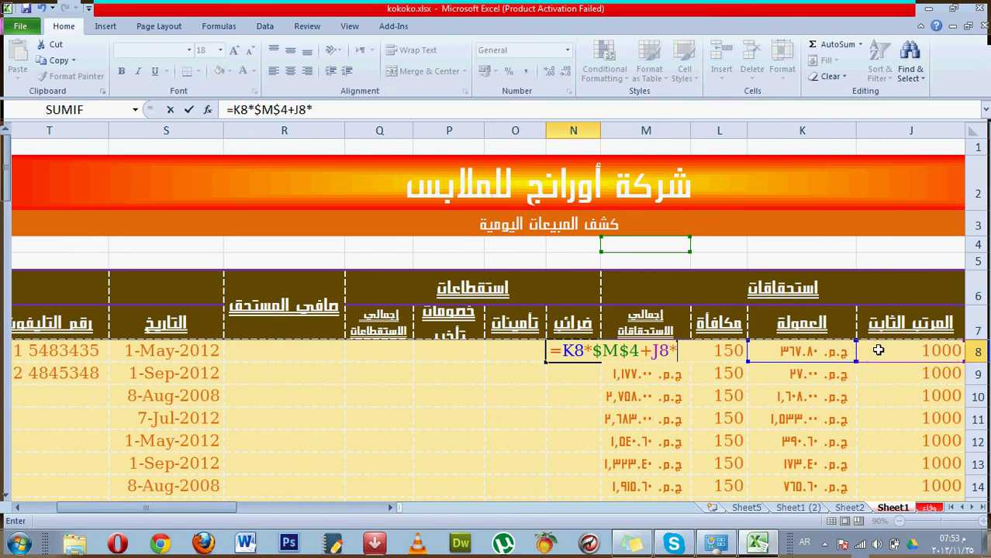
click(468, 244)
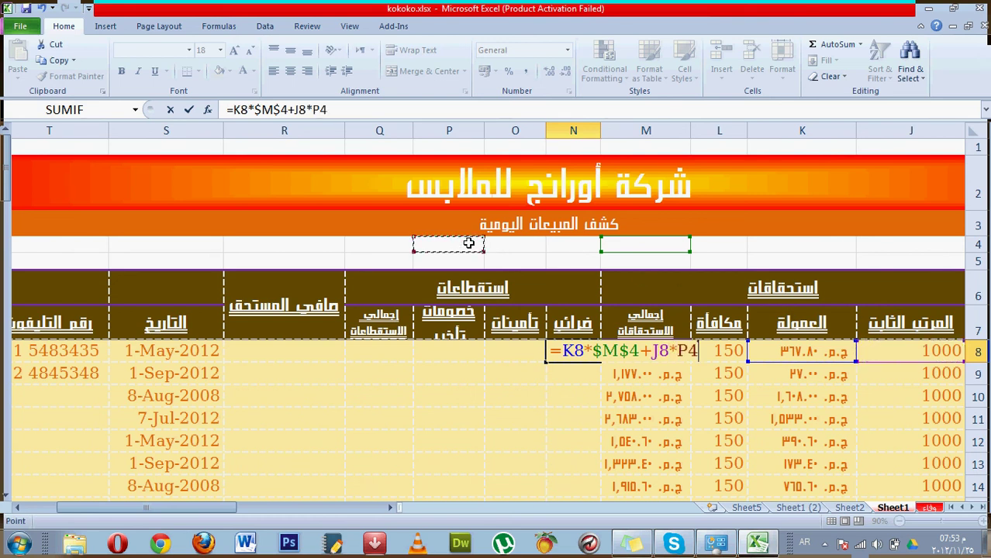
key(Return)
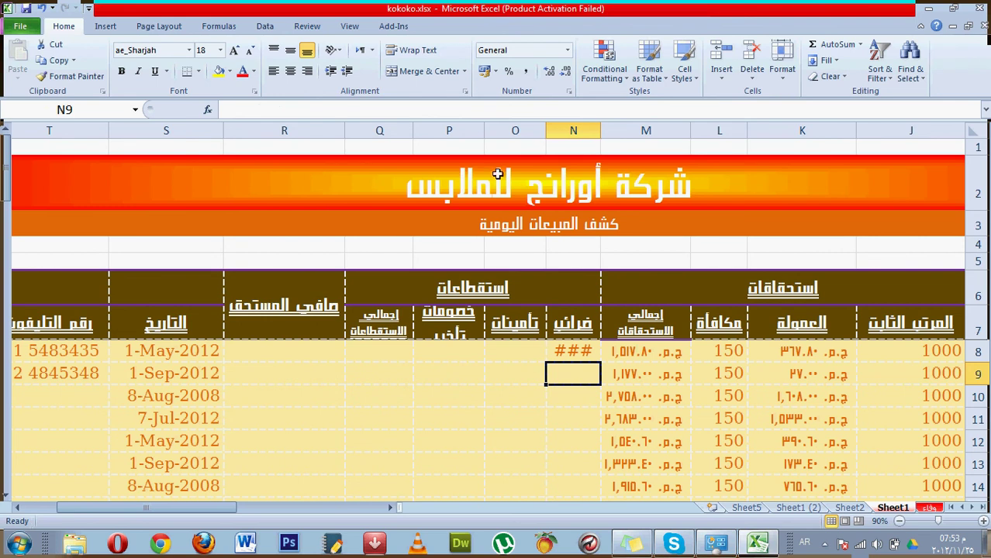
Widen column N so N8's result shows instead of ###
click(546, 131)
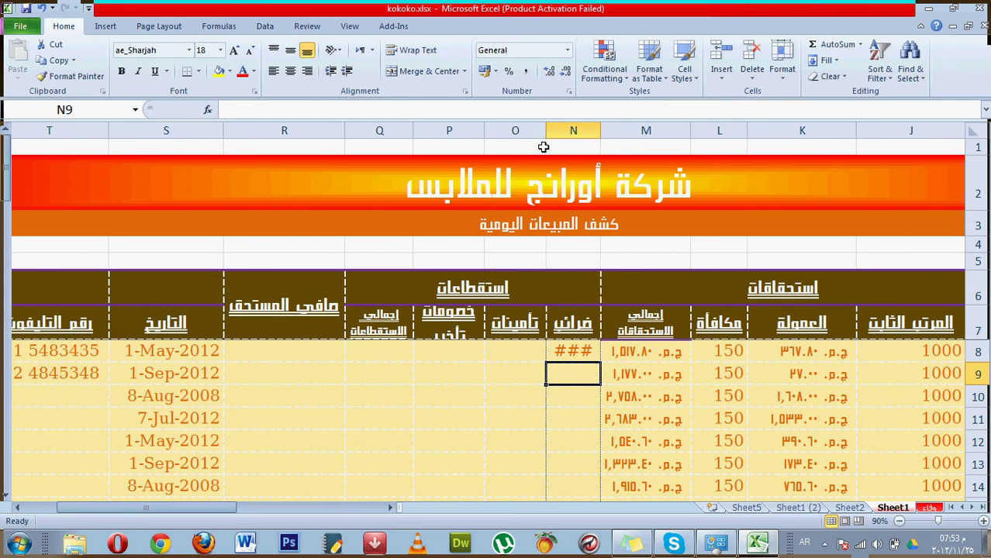
drag(546, 131, 510, 130)
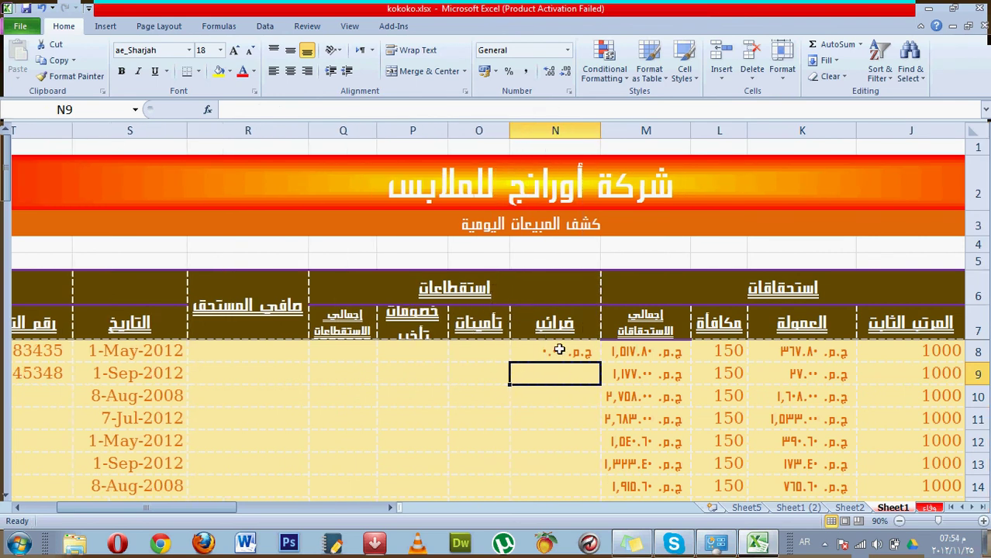
click(560, 350)
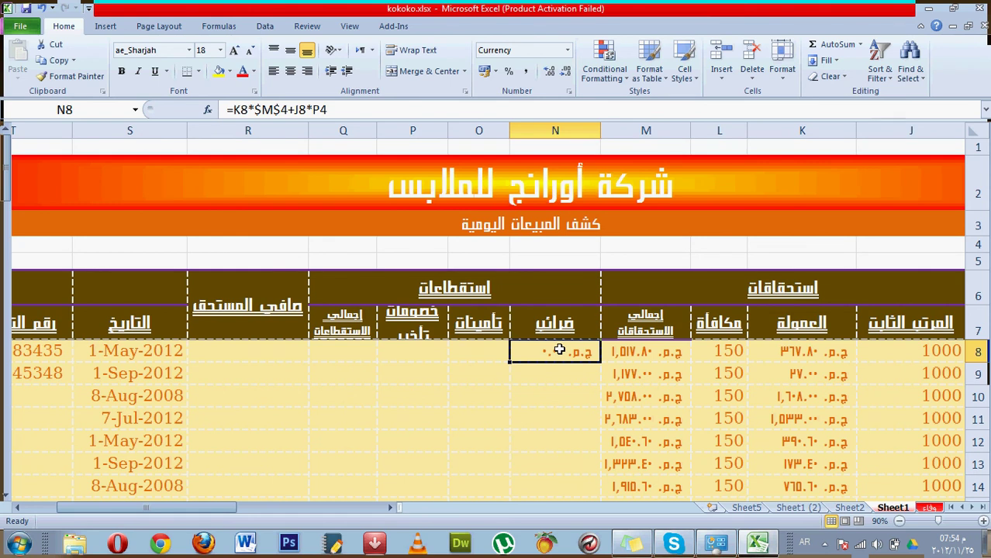
Put 20% in M4 and 10 in O4, then check which cells N8 references
click(632, 244)
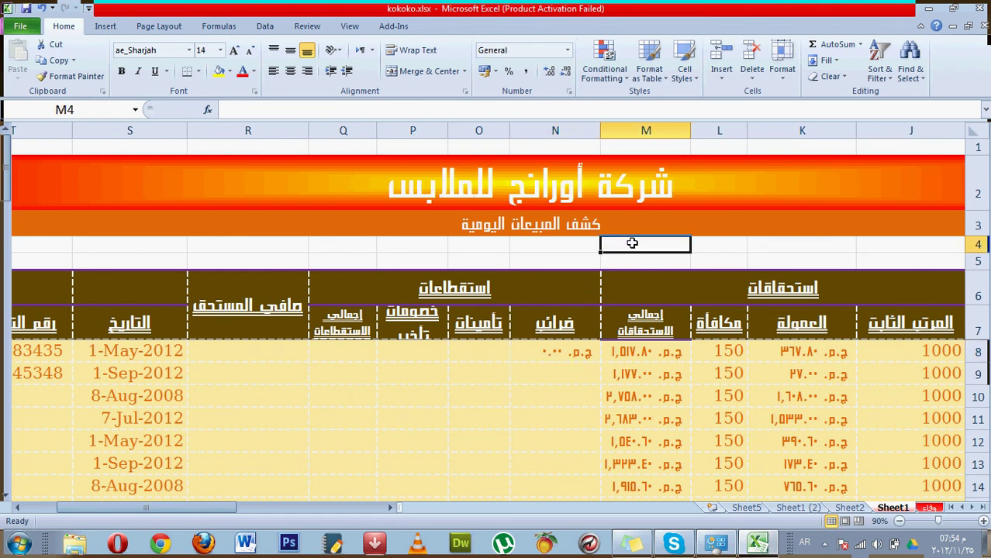
text(20%)
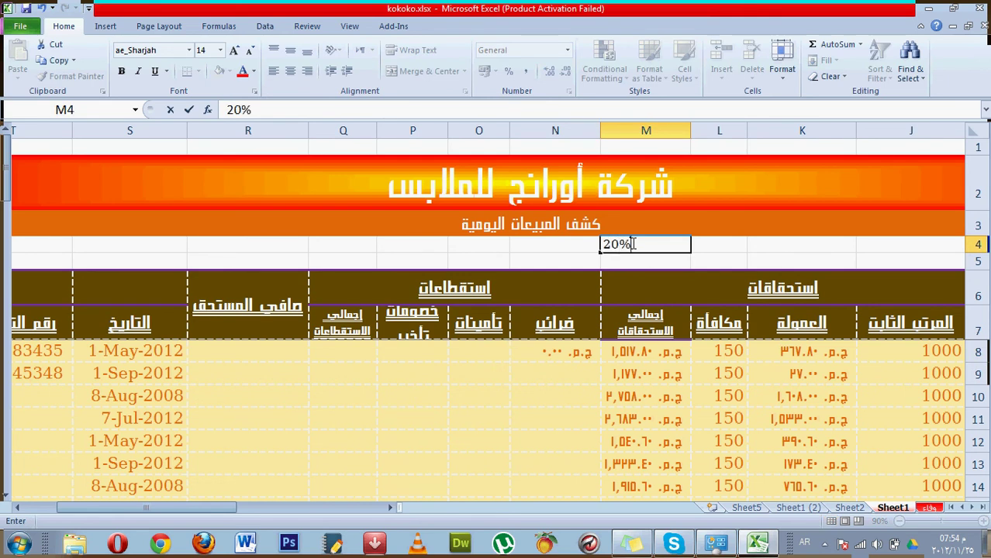
key(Return)
click(495, 245)
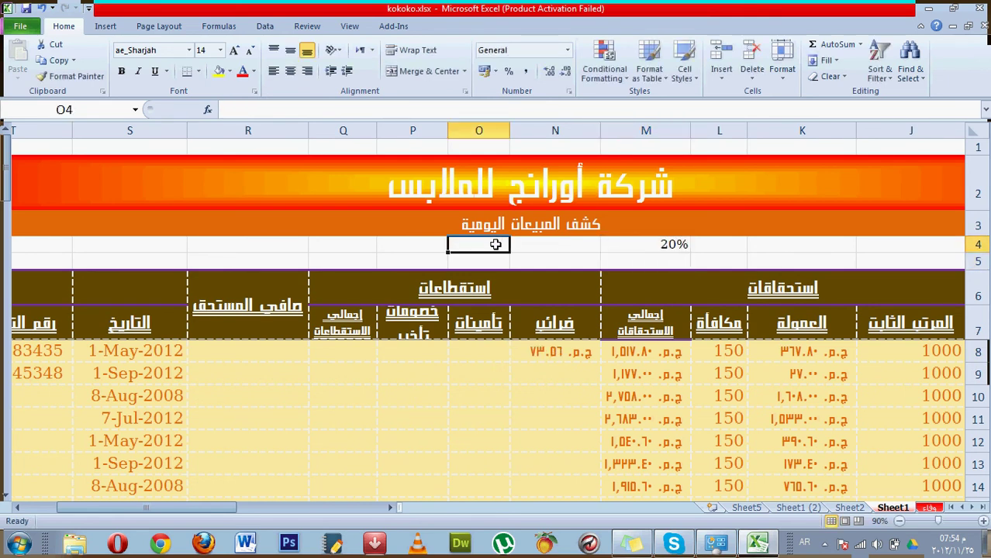
text(10)
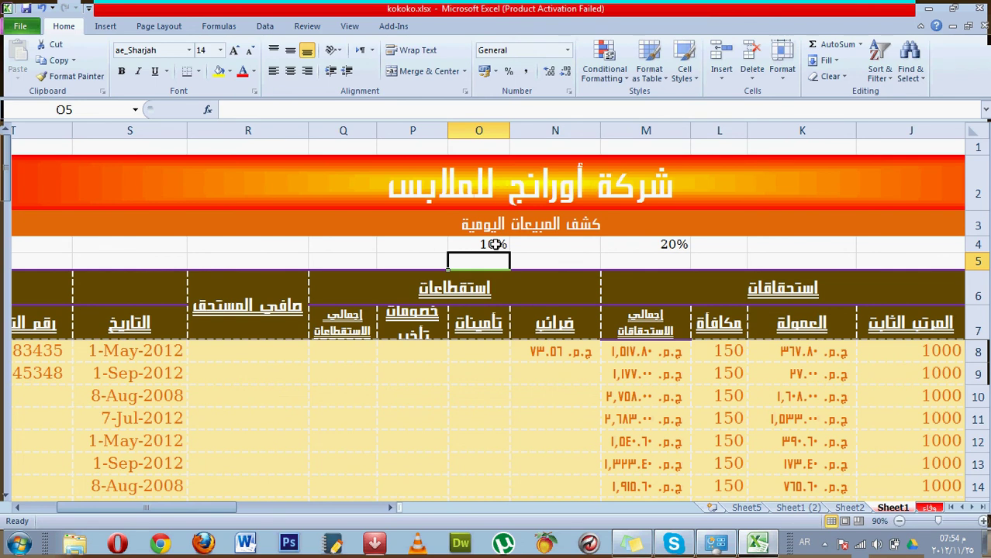
double_click(549, 354)
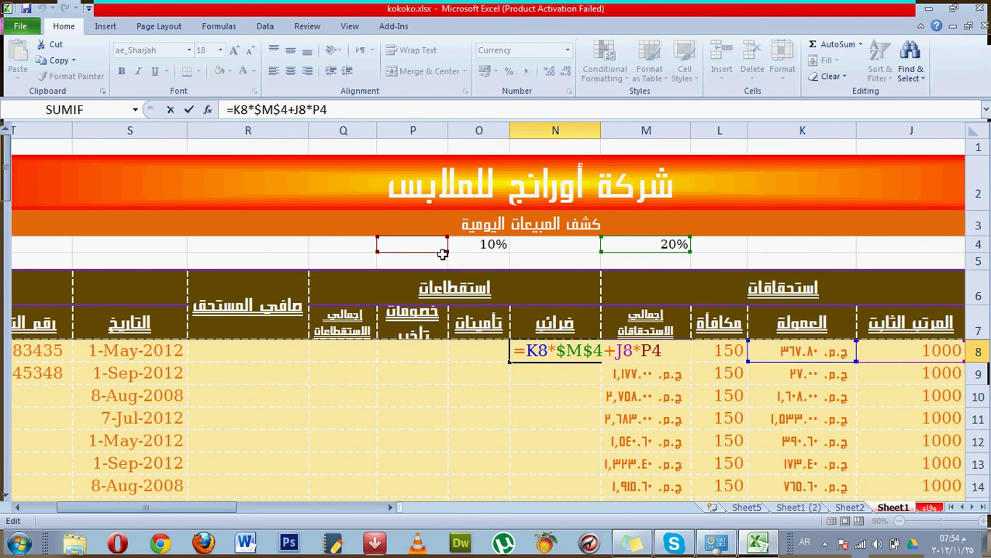
key(ctrl+Return)
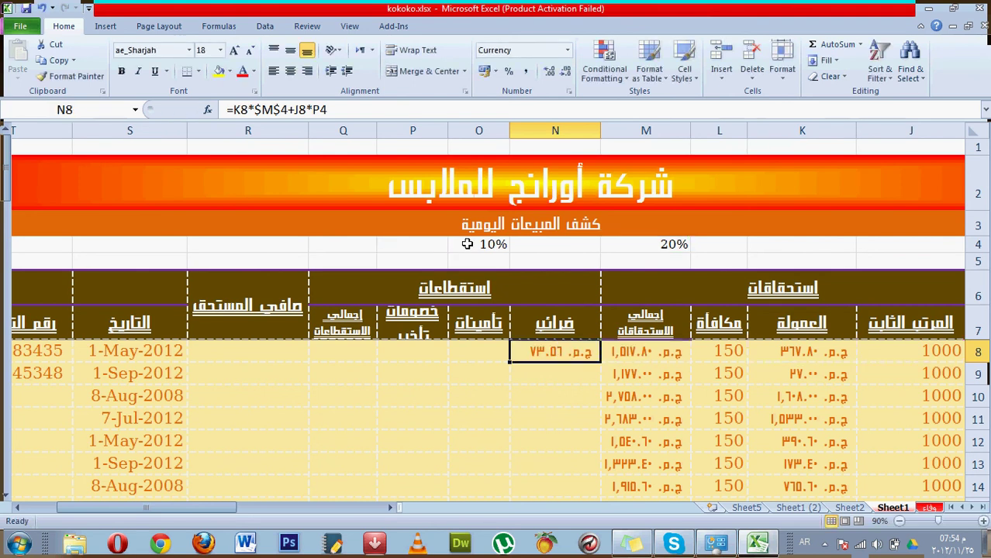
Move the 10% rate from O4 into P4 so N8 recalculates to 173.56
click(479, 244)
key(Delete)
key(Tab)
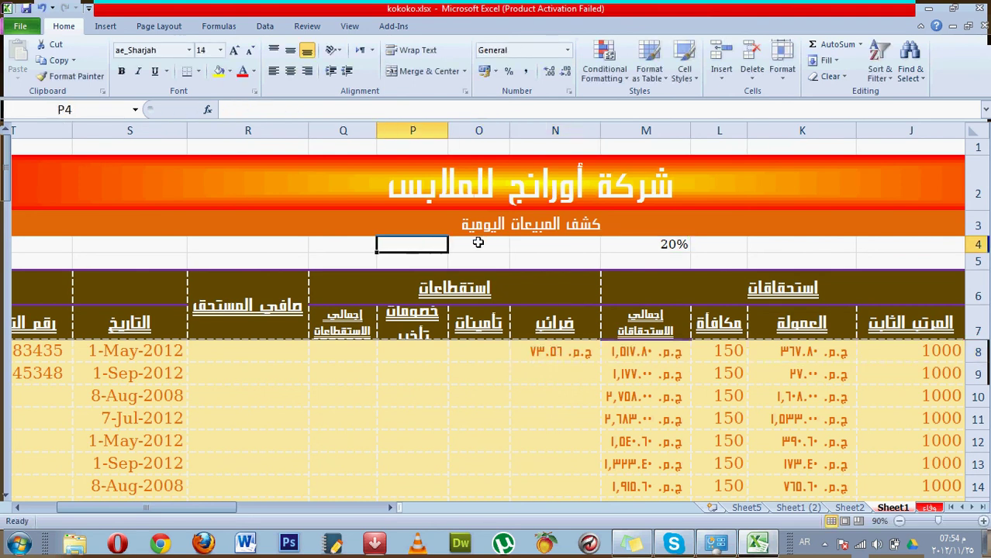
text(10%)
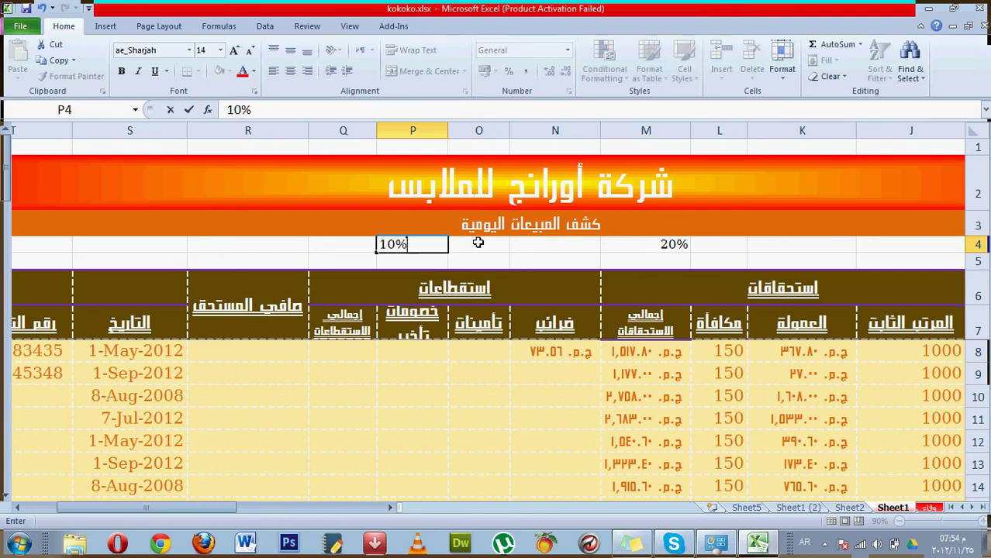
key(Return)
click(552, 344)
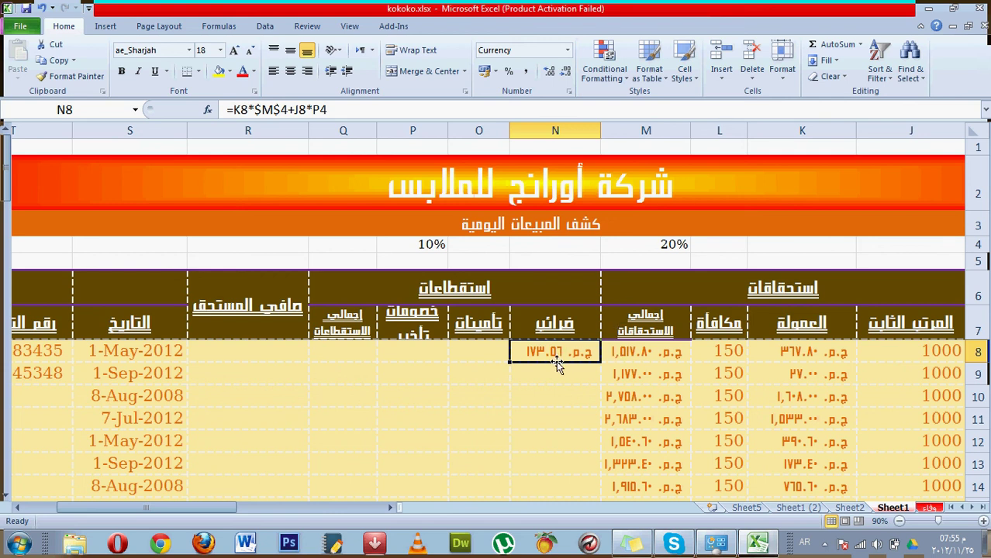
Fill the insurance column with 20 from O8 downward
click(490, 351)
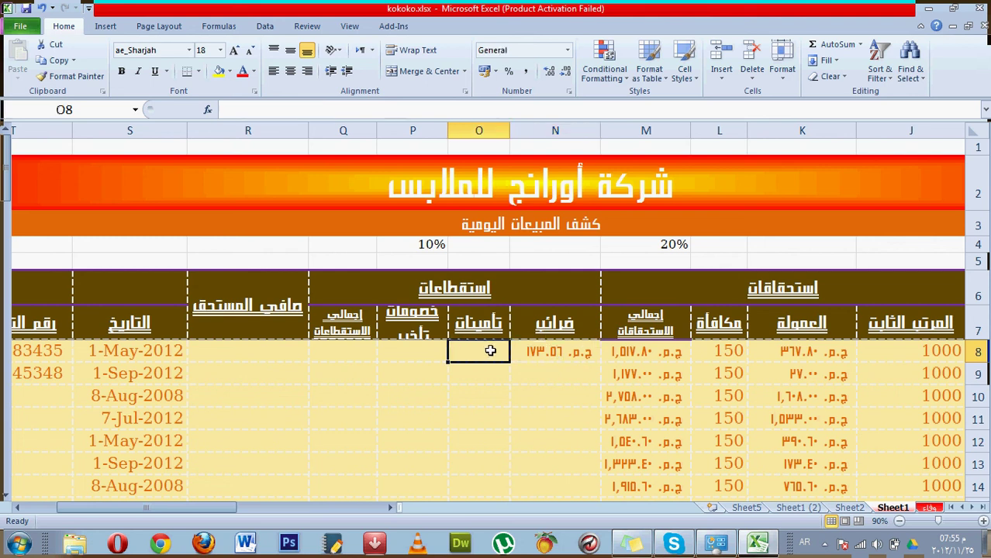
text(20)
key(Return)
click(490, 351)
double_click(450, 358)
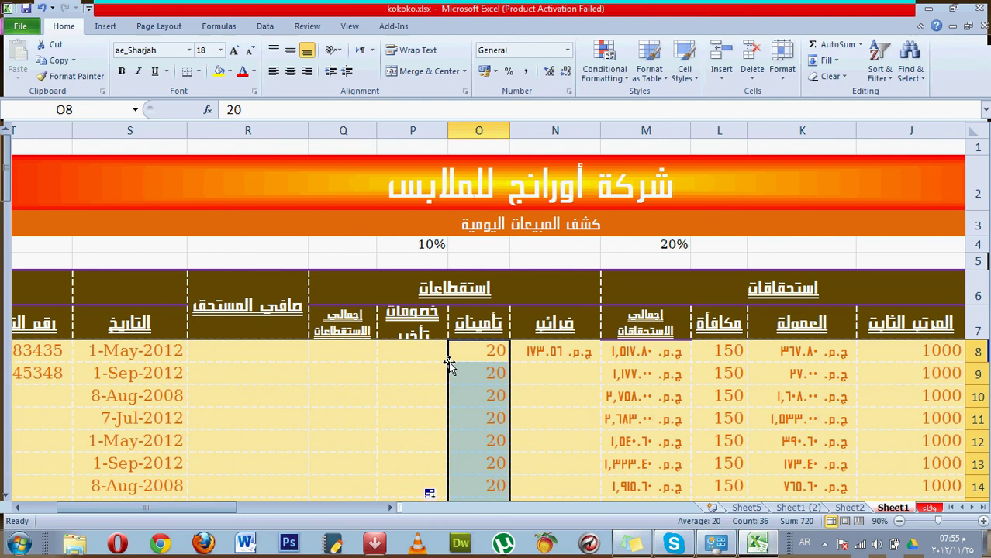
Copy the N8 tax formula down column N and make header row 7 taller
click(526, 355)
double_click(512, 362)
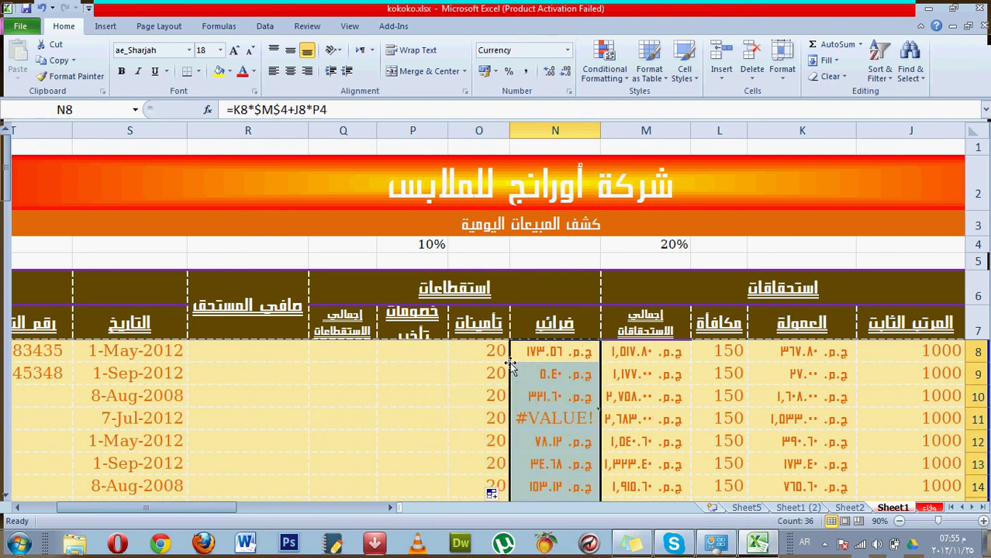
click(429, 355)
drag(978, 339, 978, 353)
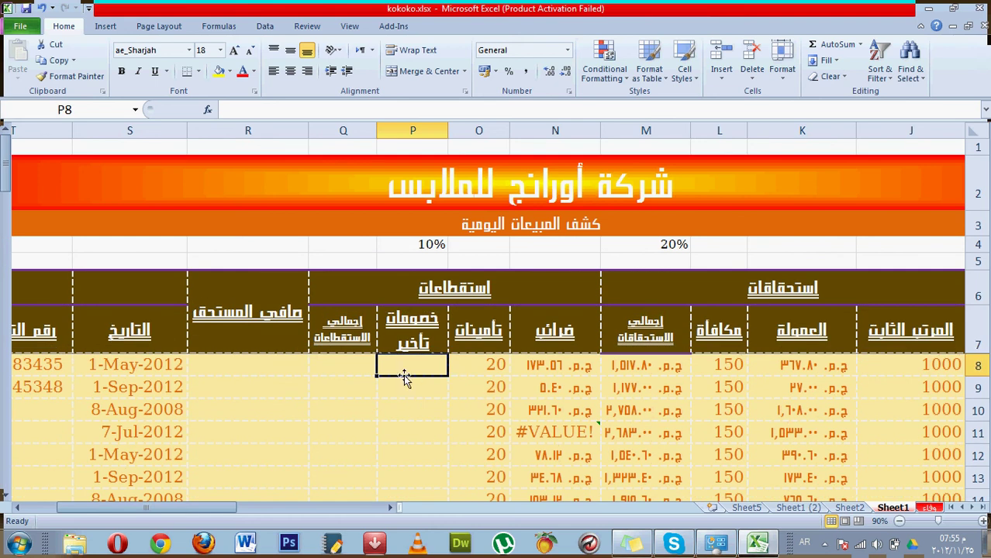
Fill the delay column with 5 from P8 downward
text(5)
key(Return)
click(402, 370)
double_click(377, 377)
Enter =+N8+O8+P8 in Q8 to total the deductions
click(347, 370)
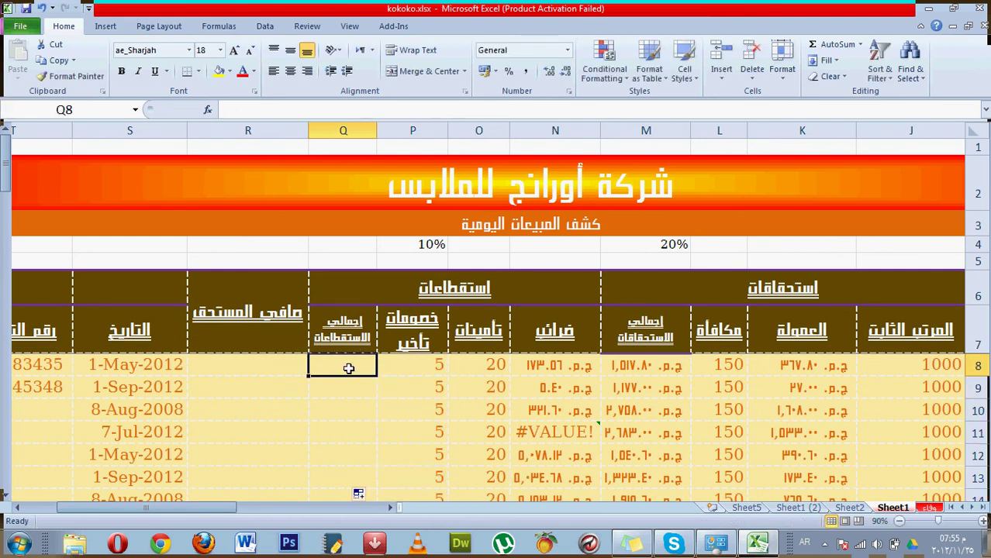
text(+)
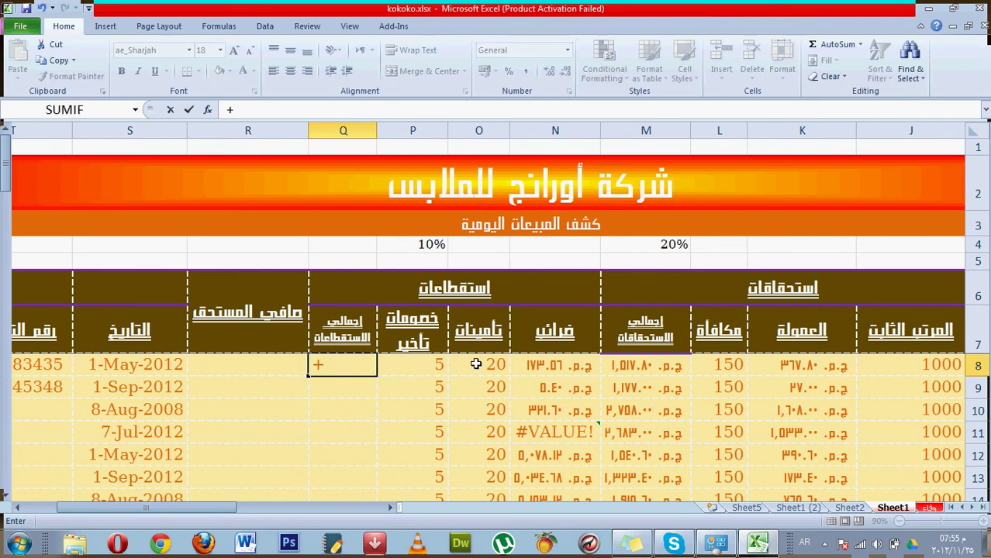
click(526, 366)
text(+)
click(492, 370)
text(+)
click(419, 390)
key(Up)
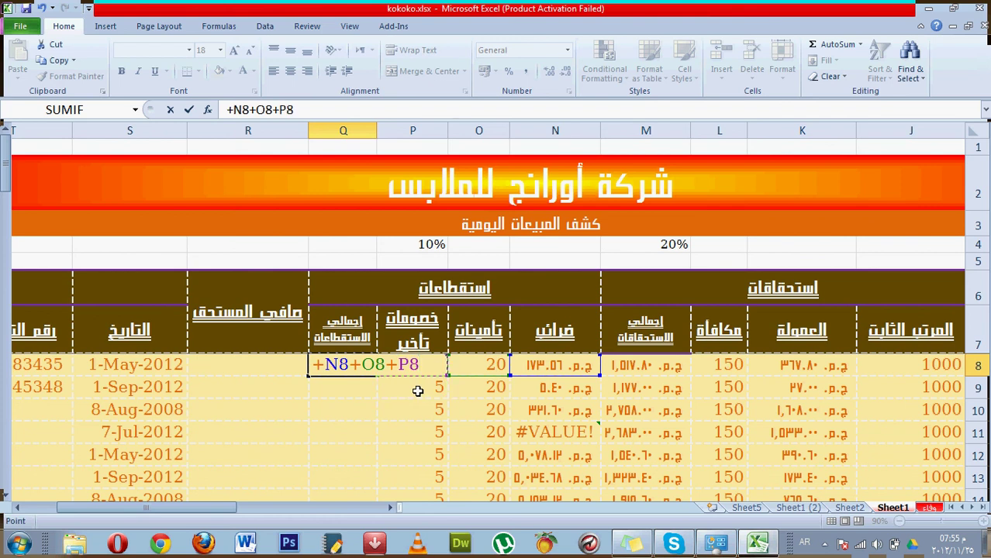
key(Return)
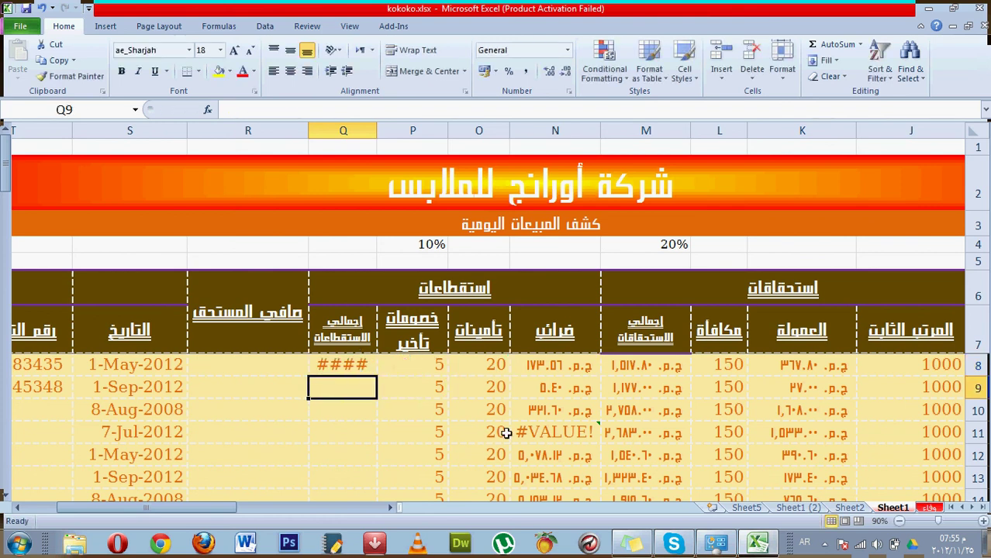
Inspect the #VALUE! formula in N11, then open N8's formula at the P4 reference
click(540, 432)
double_click(538, 433)
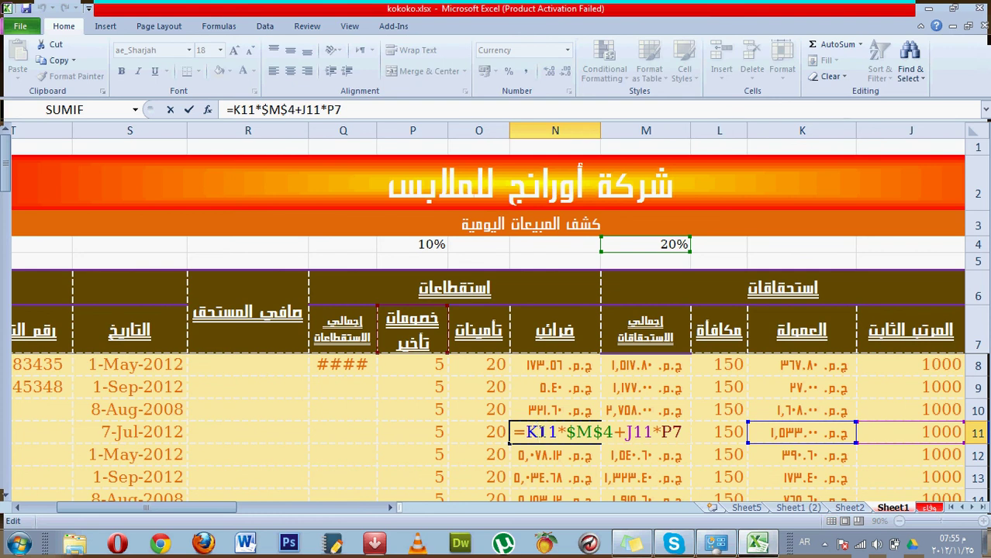
key(Escape)
click(549, 367)
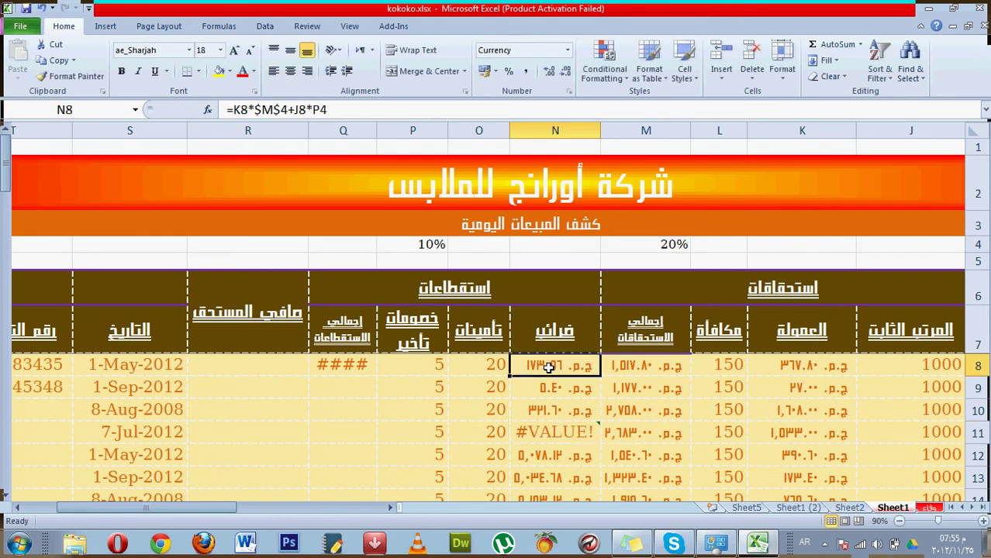
double_click(550, 366)
click(656, 365)
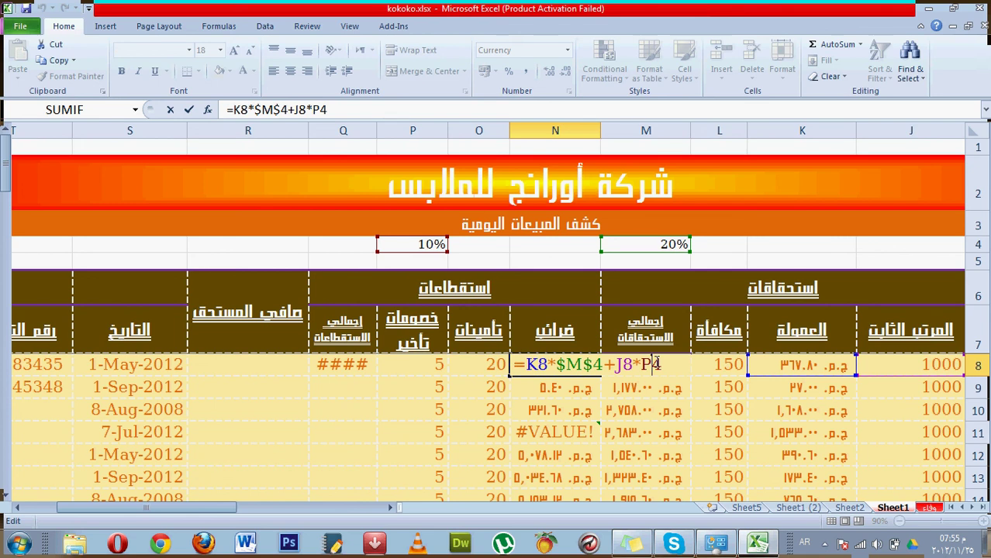
Lock P4 as $P$4 in N8's tax formula and refill column N
key(F4)
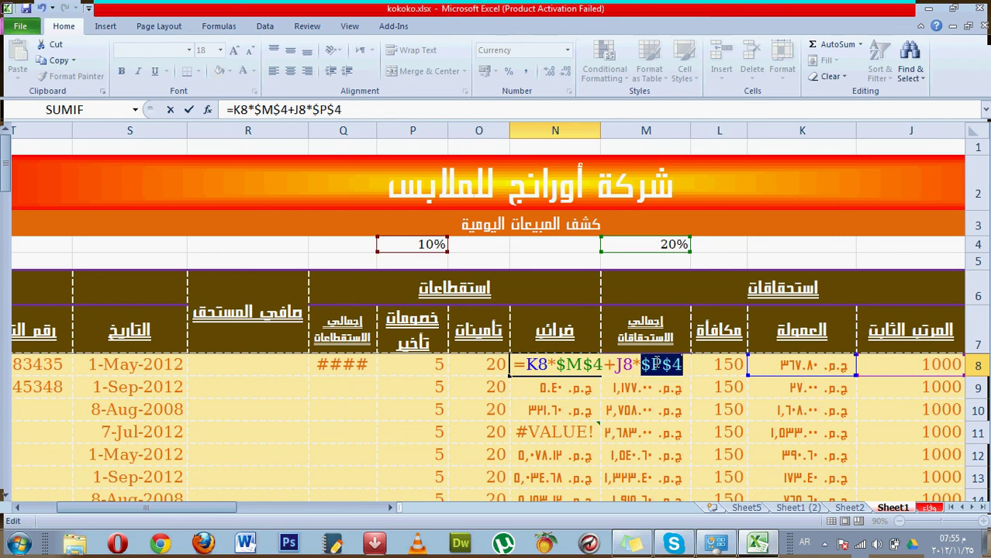
key(Return)
click(576, 366)
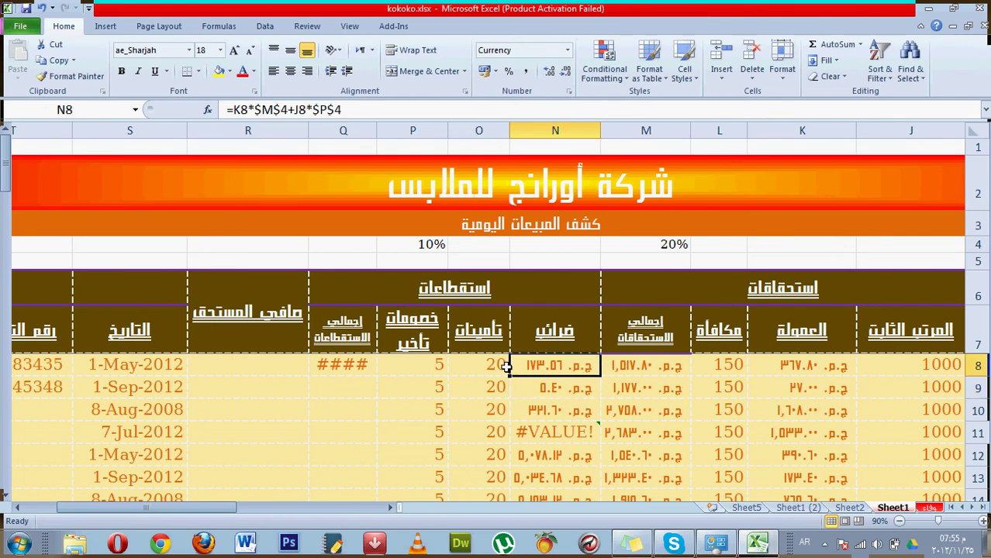
double_click(509, 376)
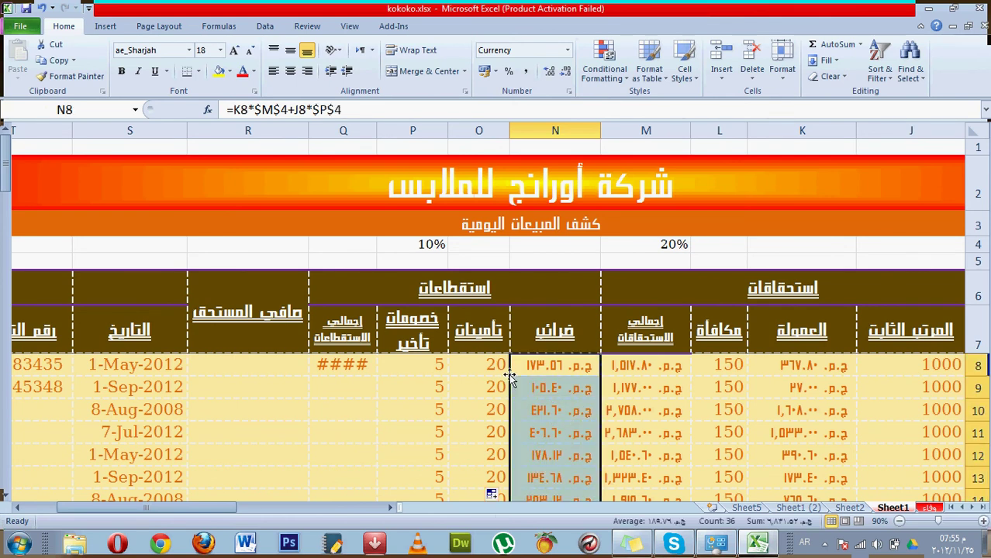
Auto-fit column Q and fill the total-deductions formula down it, starting at 198.56
click(345, 367)
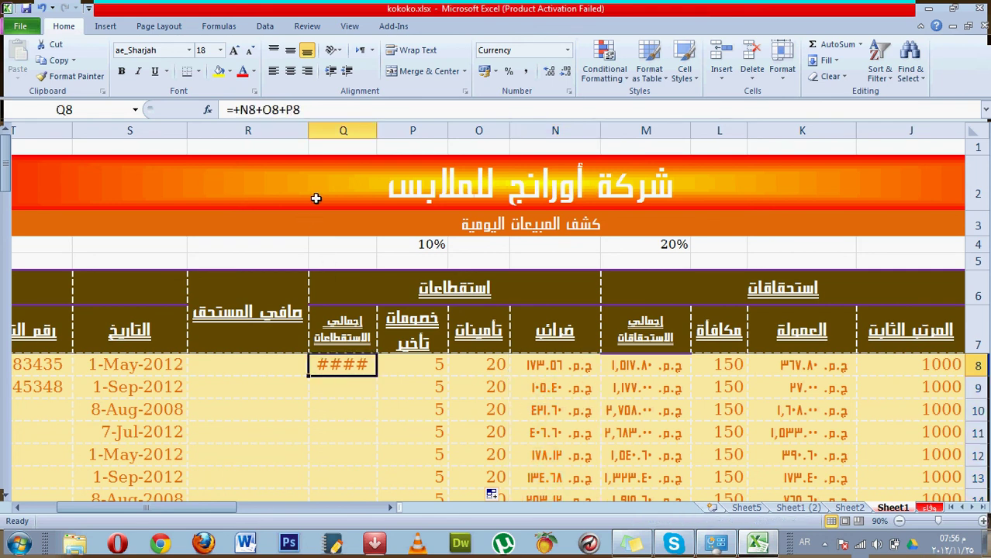
double_click(308, 130)
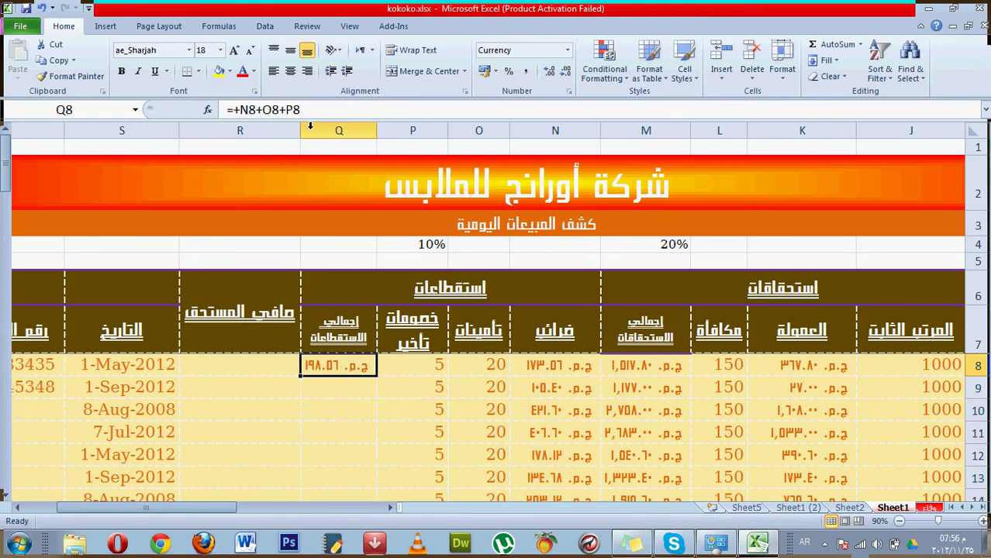
click(297, 374)
click(307, 370)
double_click(301, 377)
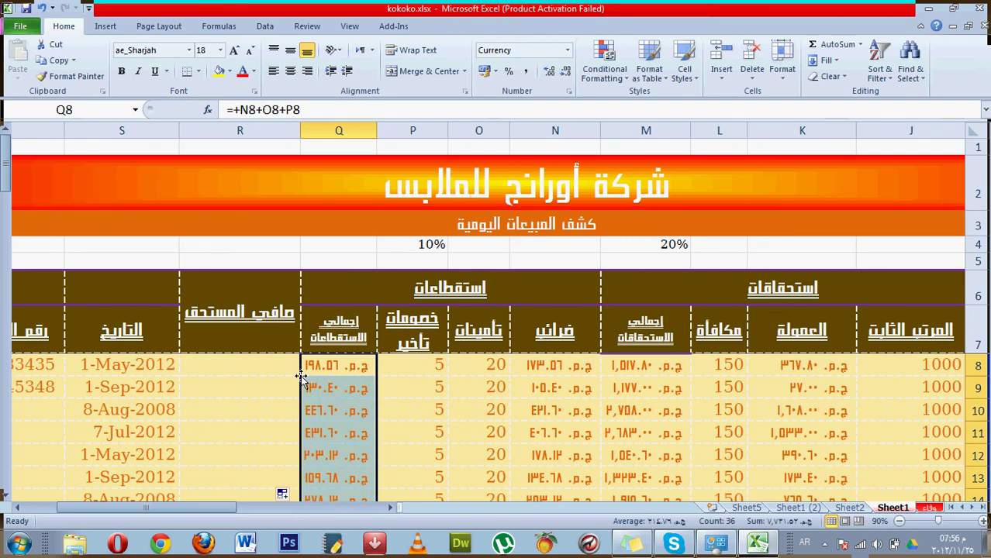
click(262, 374)
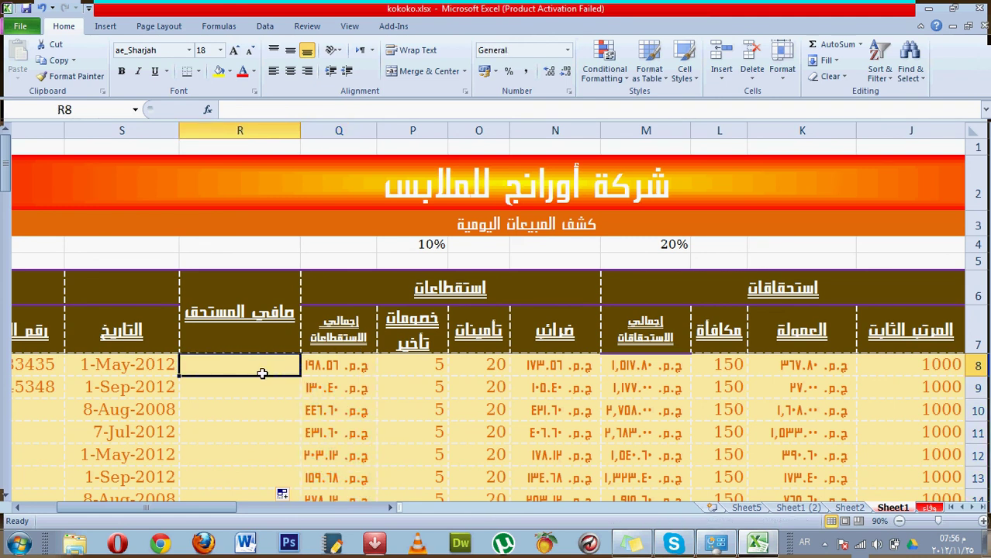
Enter =M8-Q8 in R8 and fill it down column R, starting at 1,319.24
text(=)
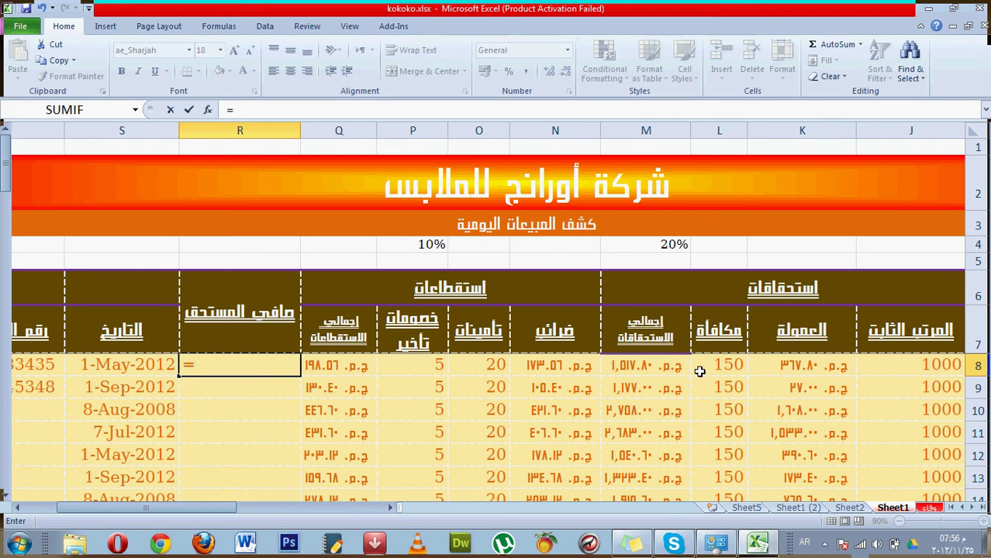
click(656, 363)
text(-)
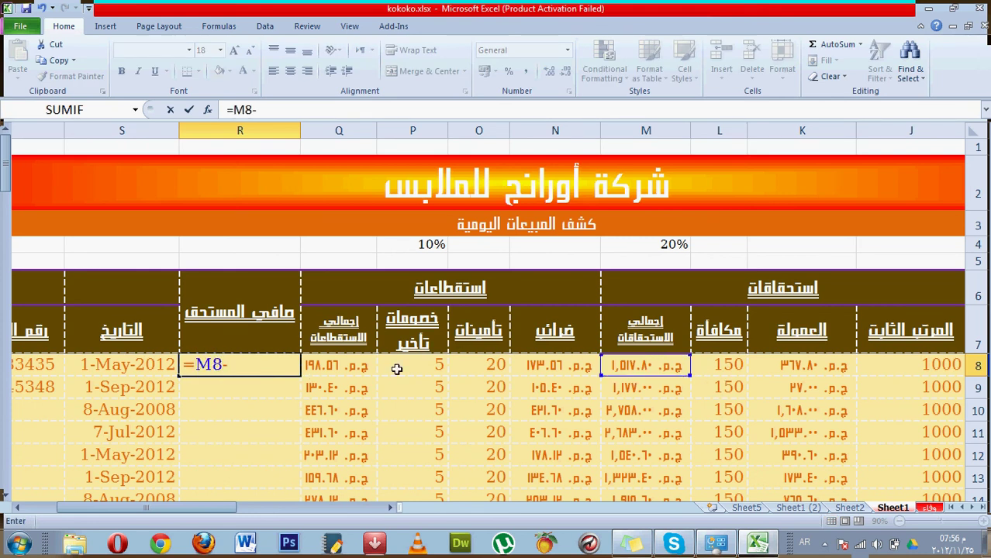
click(363, 367)
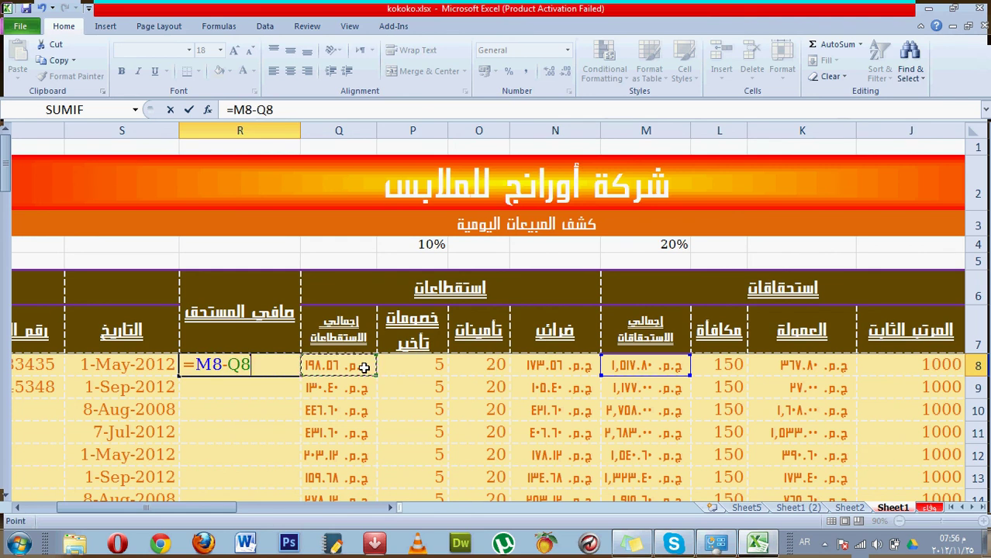
key(Return)
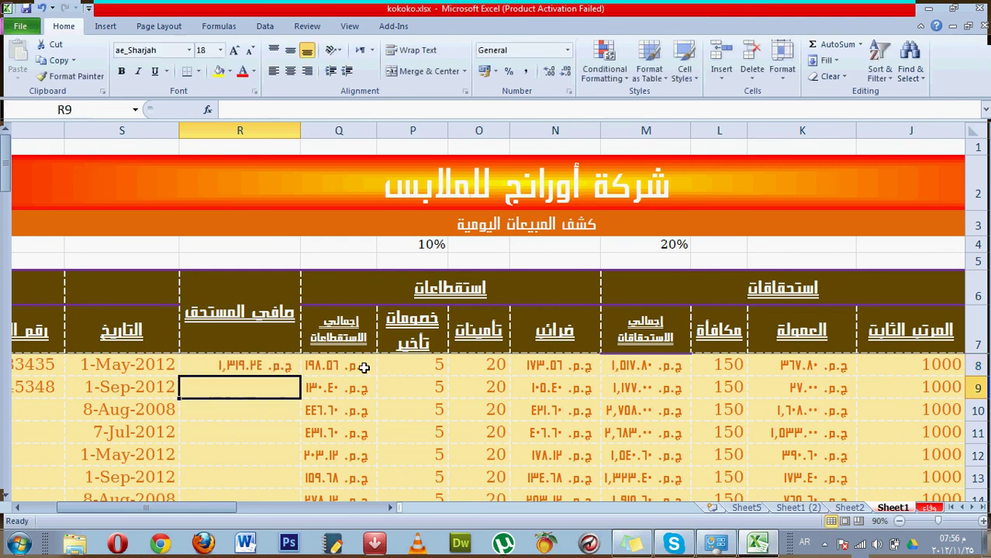
click(255, 370)
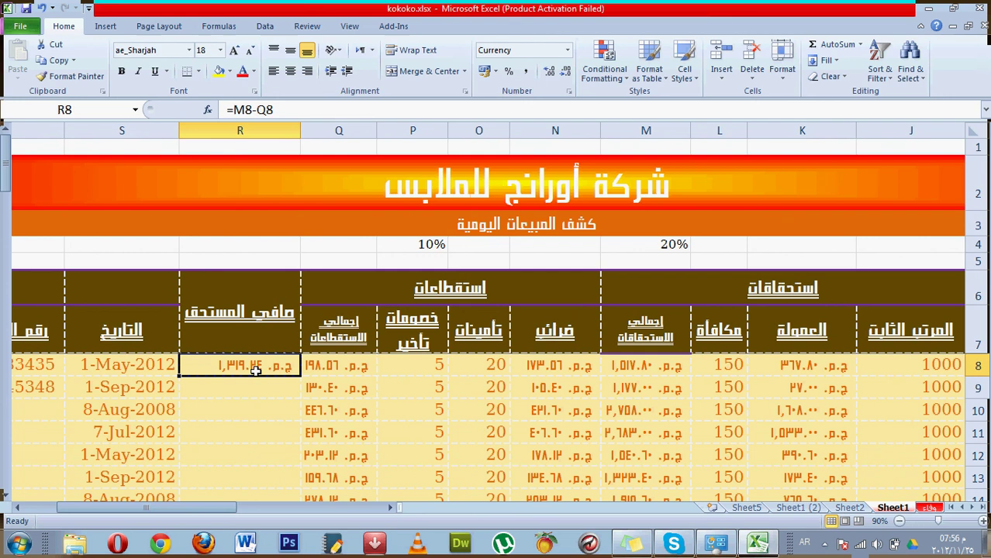
click(183, 382)
click(195, 367)
double_click(179, 376)
click(259, 368)
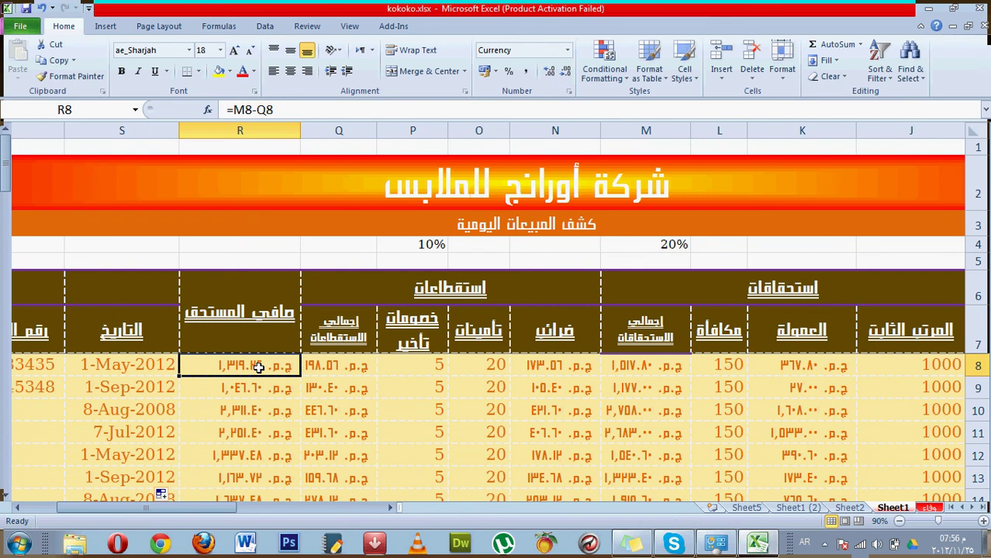
click(900, 524)
click(900, 524)
click(900, 524)
click(851, 367)
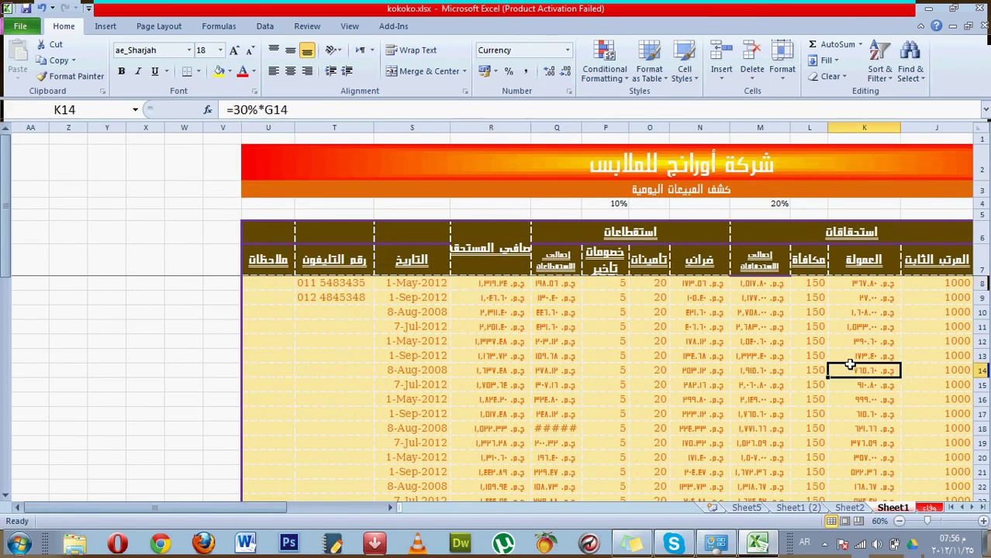
drag(851, 366, 862, 341)
click(863, 341)
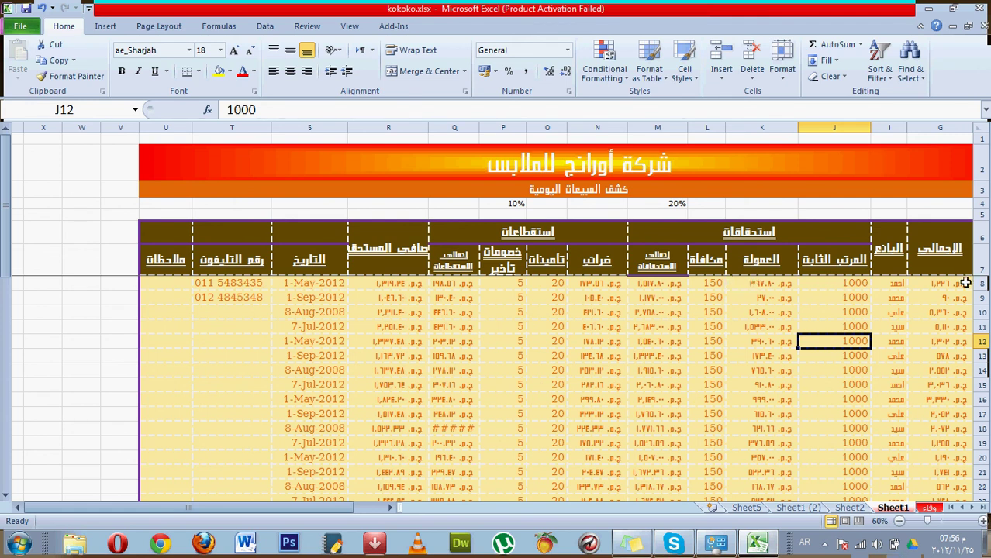
drag(956, 283, 941, 501)
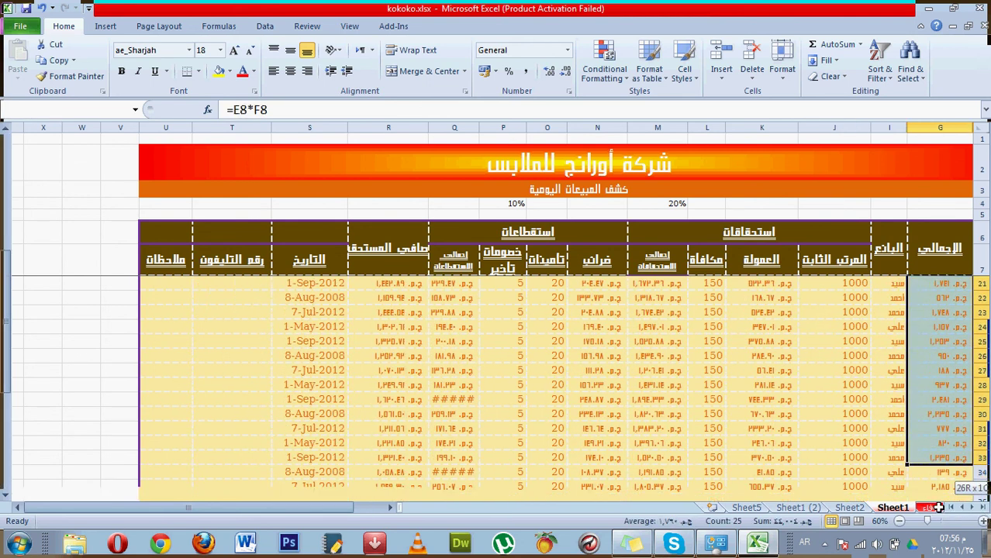
mouse_move(941, 501)
mouse_down()
mouse_move(933, 537)
mouse_move(936, 457)
mouse_up()
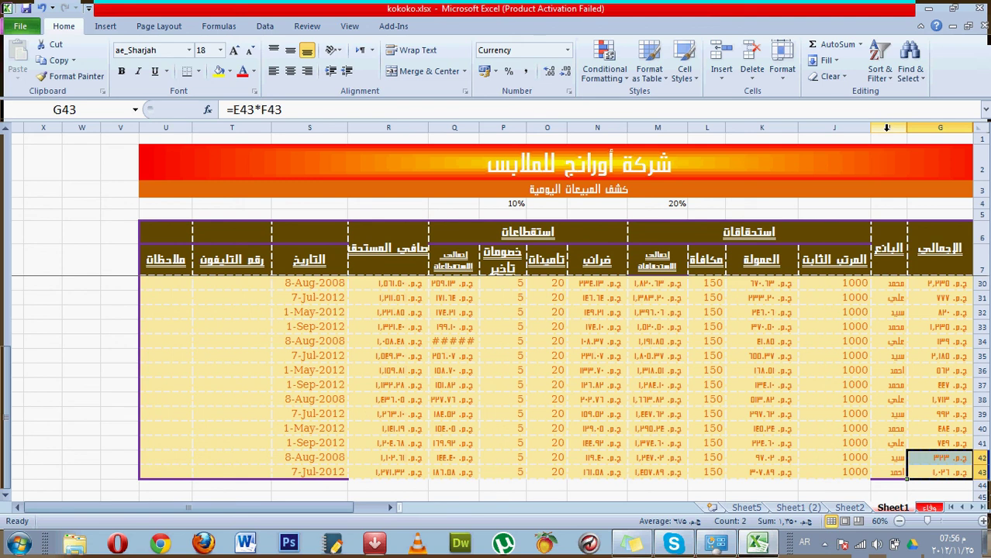
drag(887, 128, 909, 130)
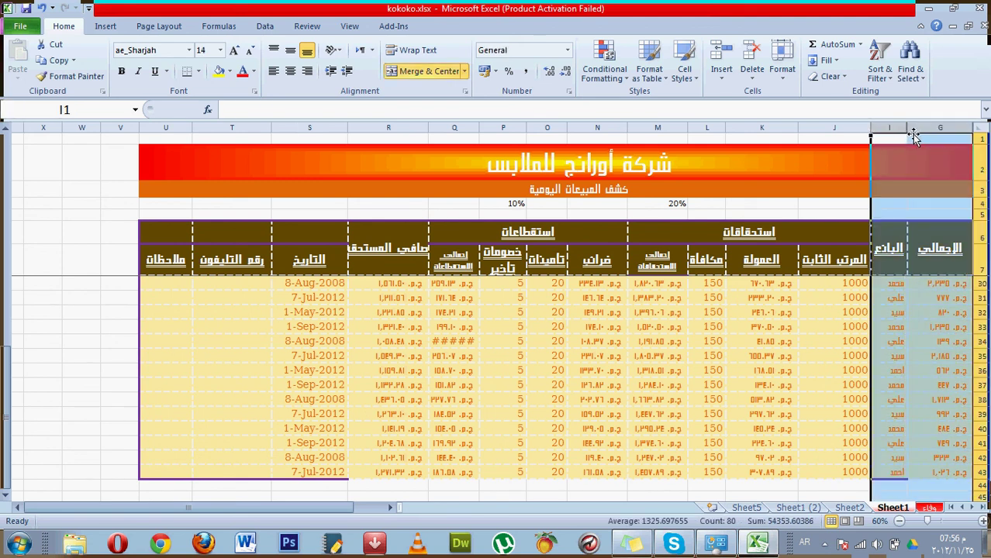
Unhide column H, then columns C through F, from the column headers
right_click(914, 138)
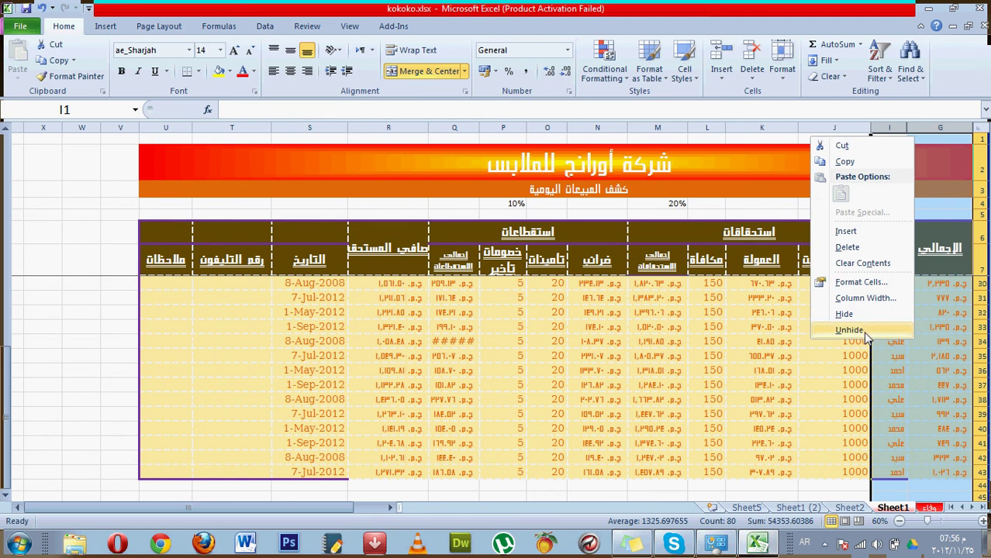
click(850, 330)
click(865, 332)
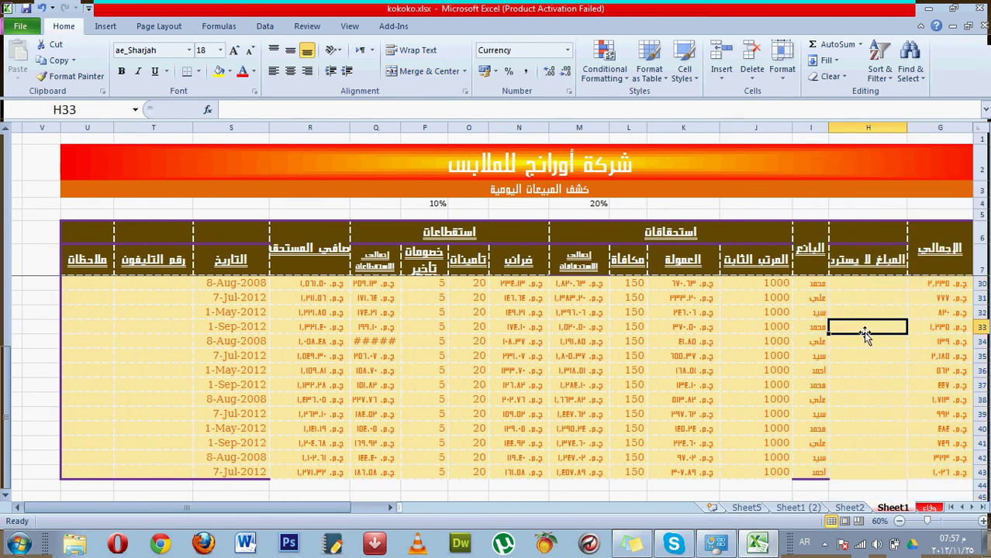
drag(923, 127, 964, 126)
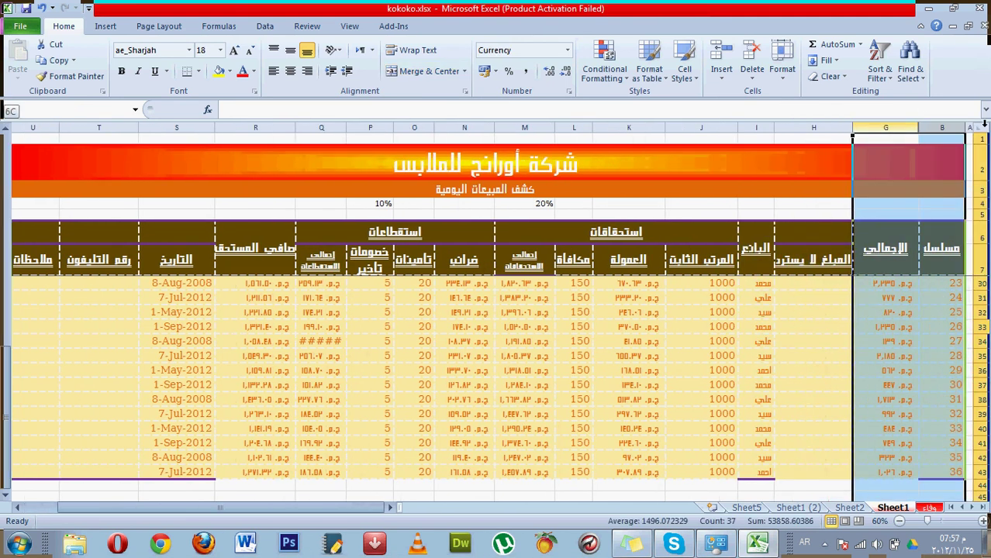
right_click(948, 130)
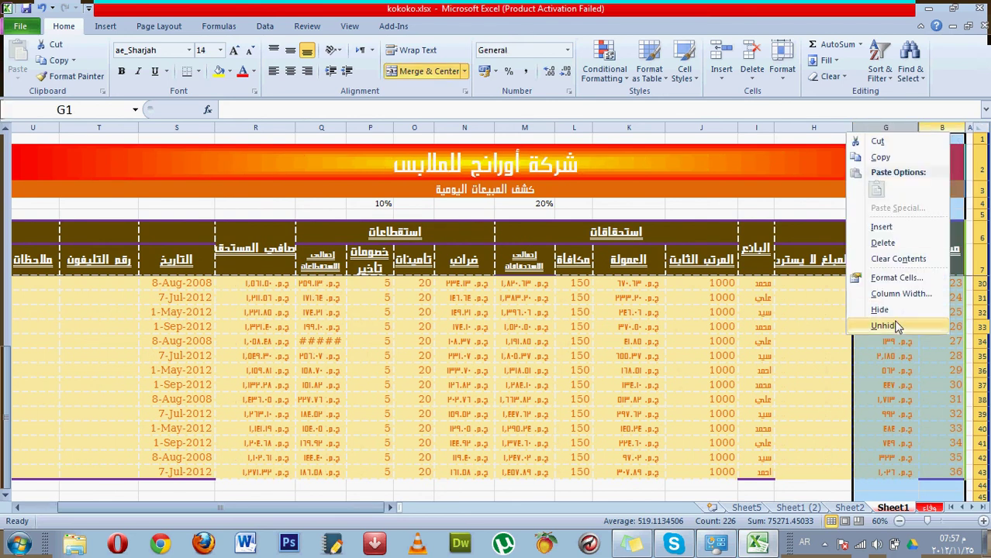
click(896, 329)
click(811, 368)
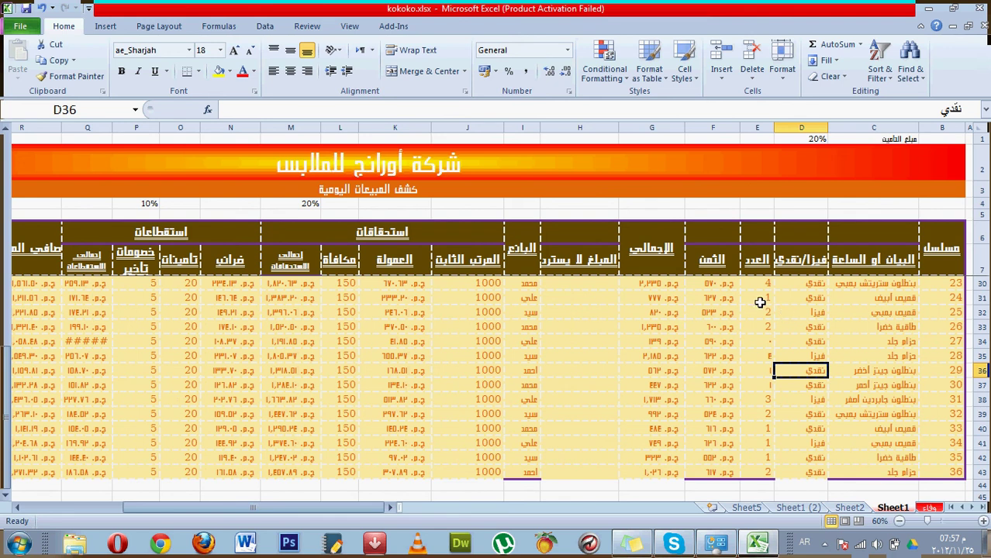
Delete the values in E30:E43, F30:F43, J30:J43, L30:L43 and O30:P43
drag(745, 285, 745, 471)
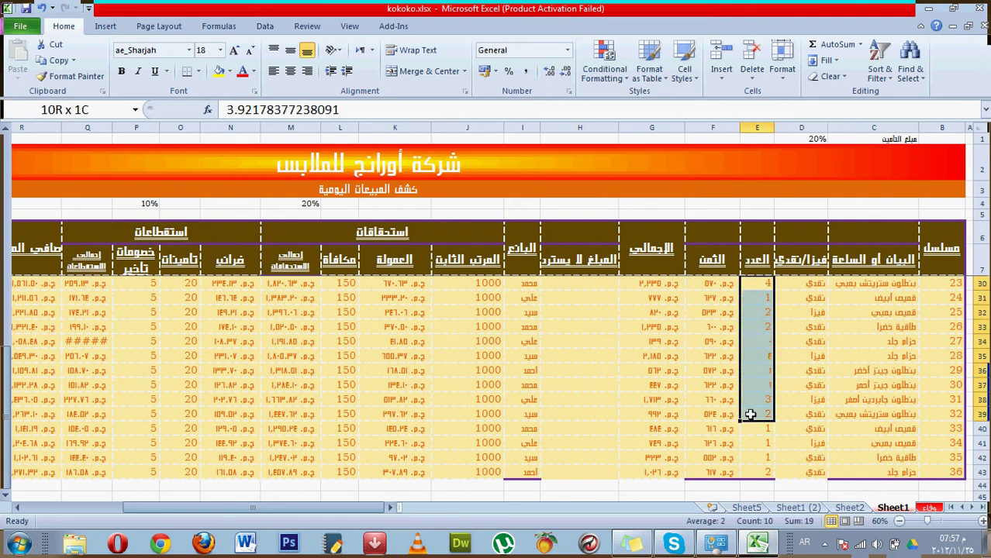
key(Delete)
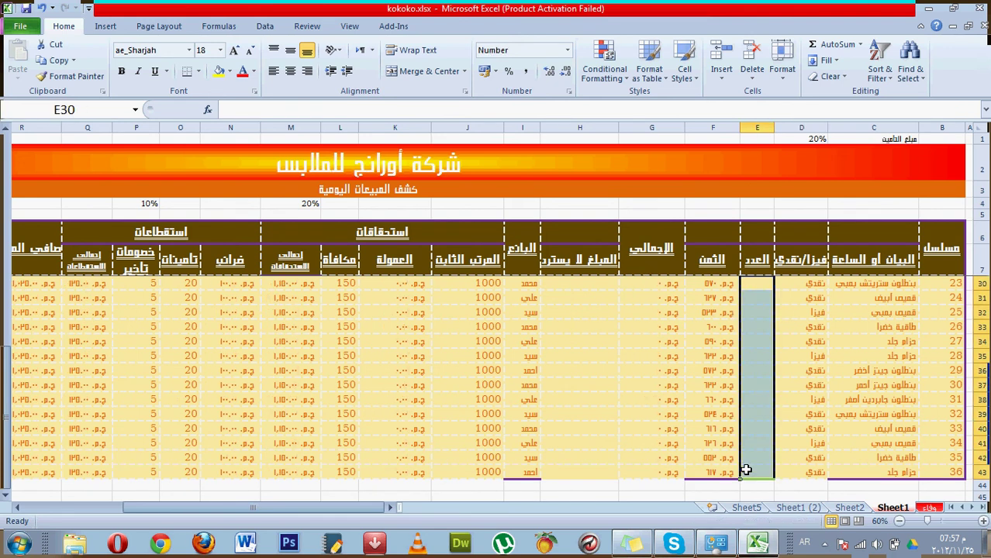
drag(718, 280, 696, 465)
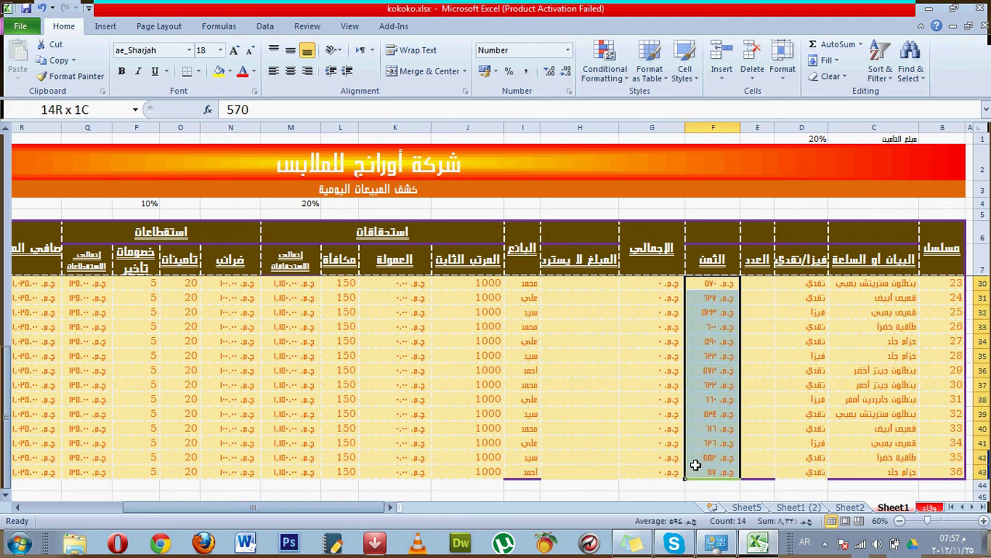
key(Delete)
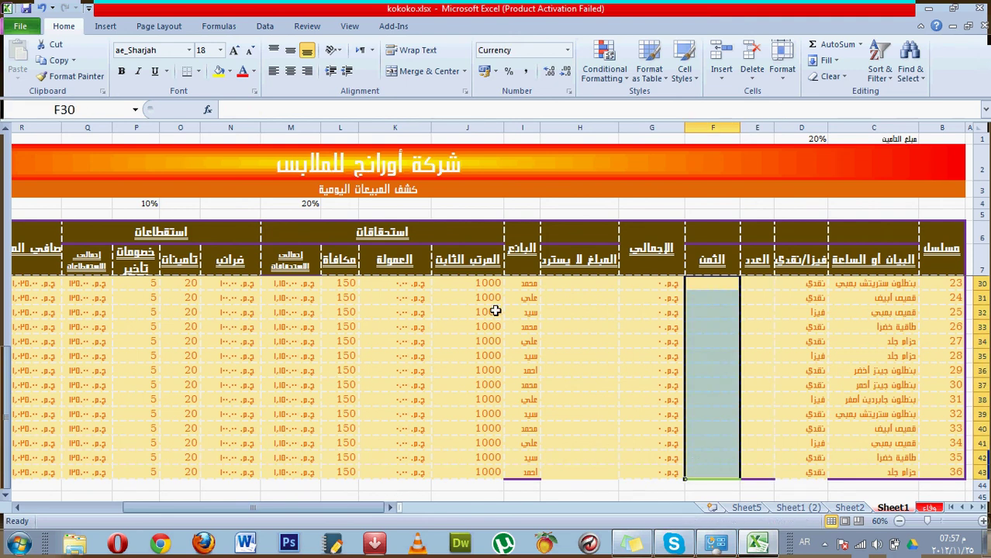
drag(468, 282, 451, 475)
key(Delete)
drag(341, 283, 329, 471)
key(Delete)
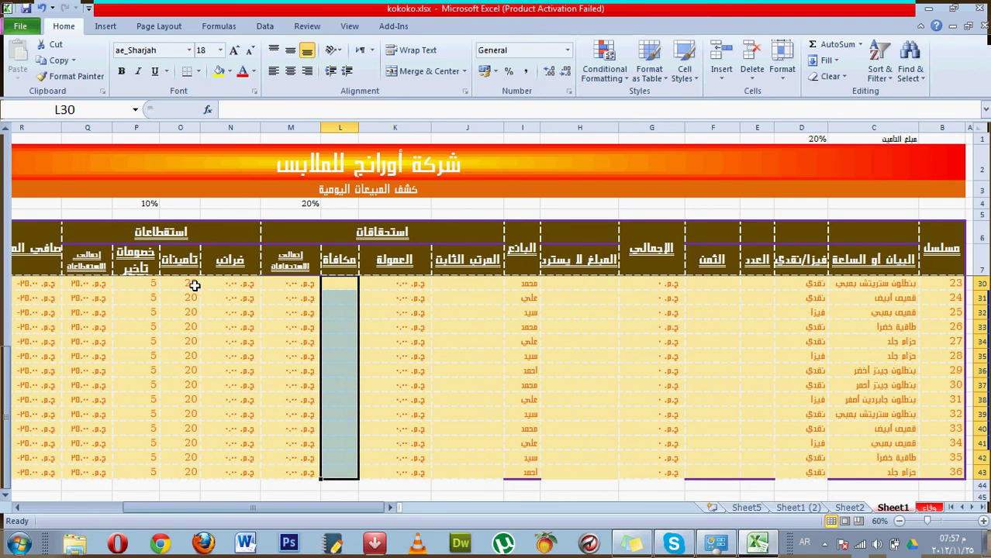
drag(138, 284, 186, 448)
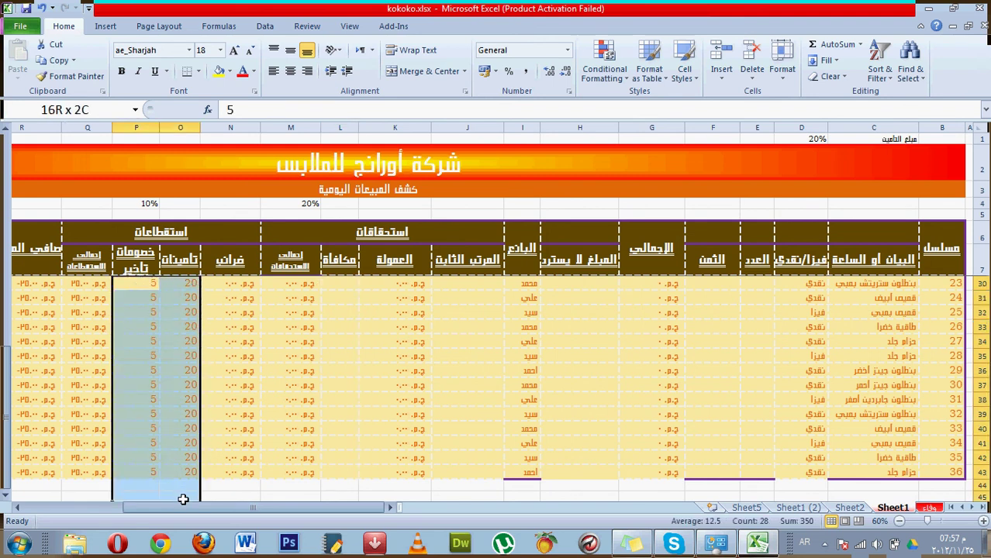
key(Delete)
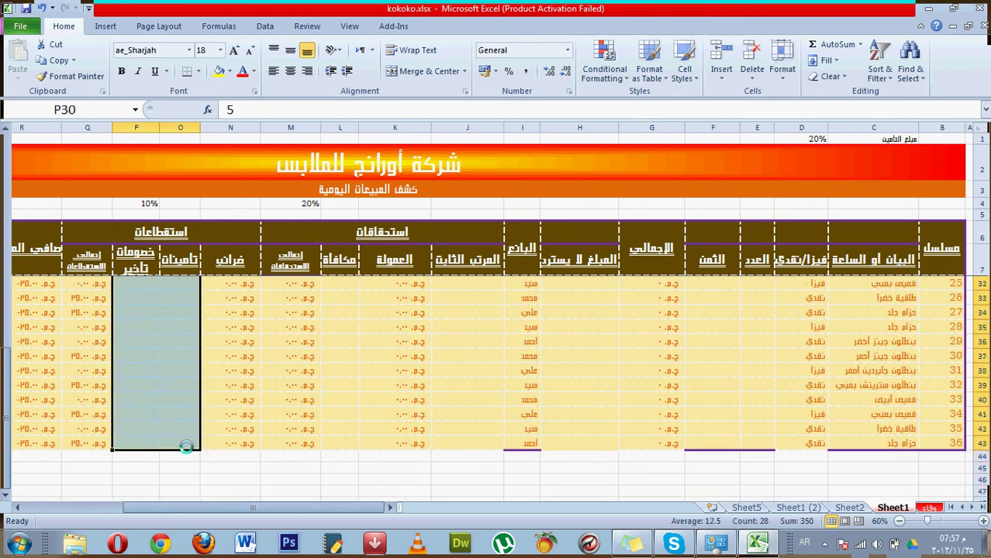
key(Up)
key(Up)
key(Up)
key(Up)
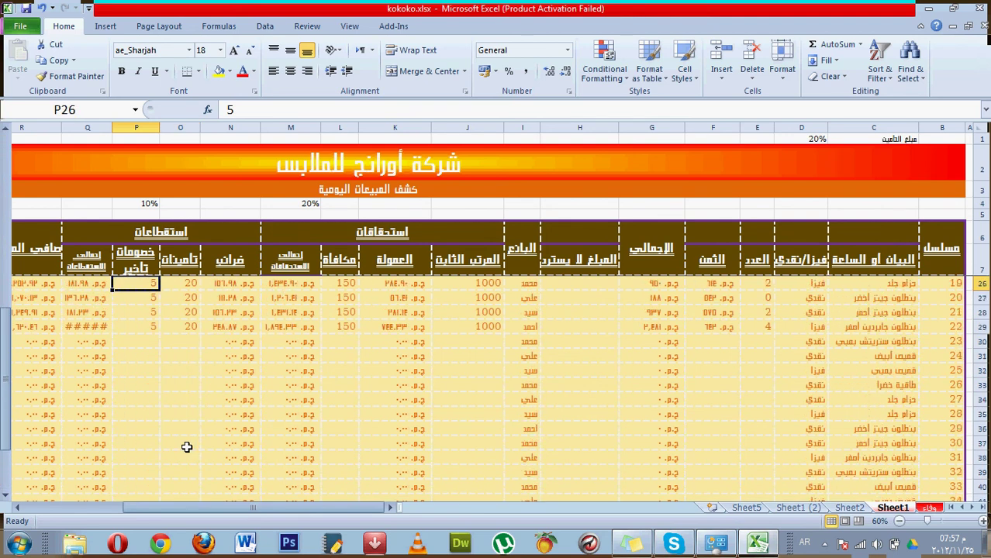
scroll(677, 388, down, 2)
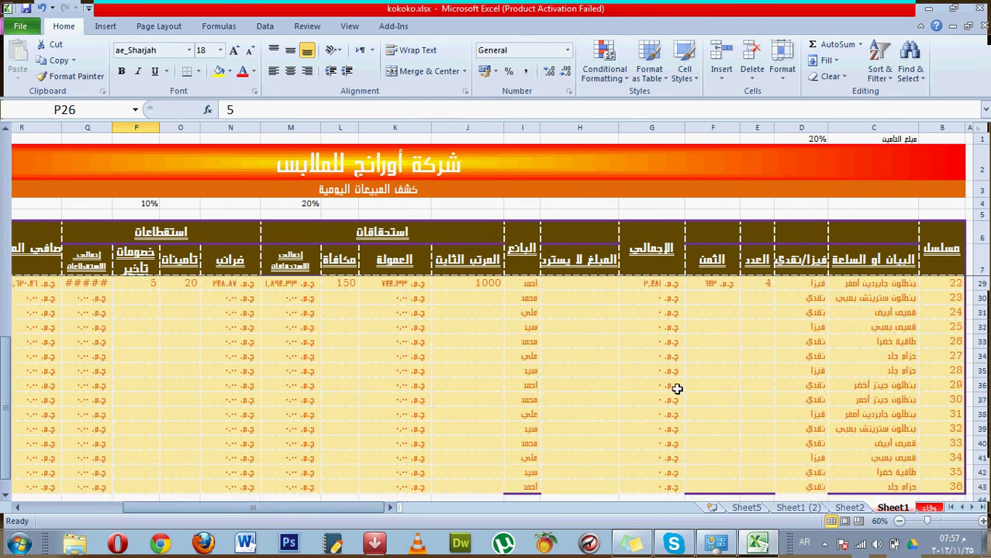
Enter quantity 5 in E35 and price 10 in F35
click(772, 332)
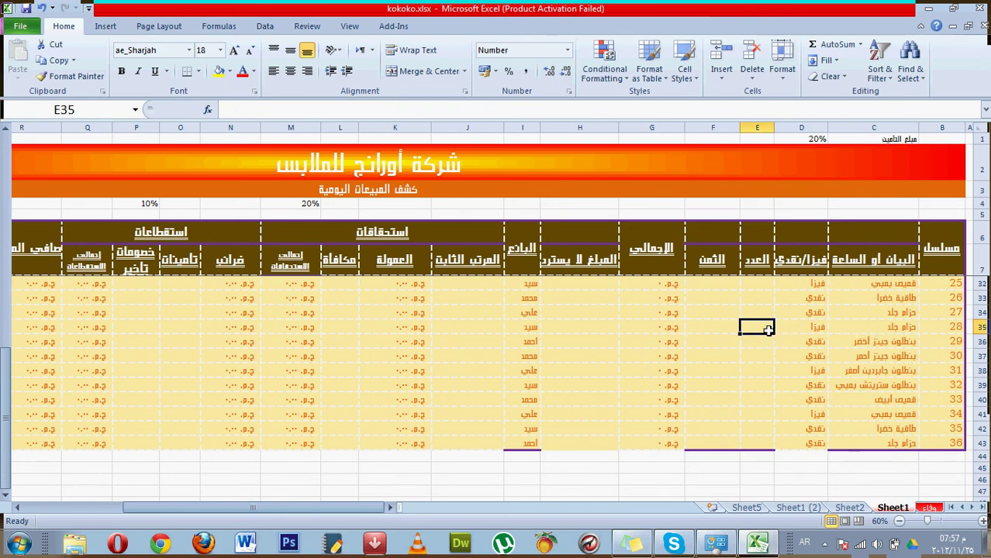
text(5)
key(Tab)
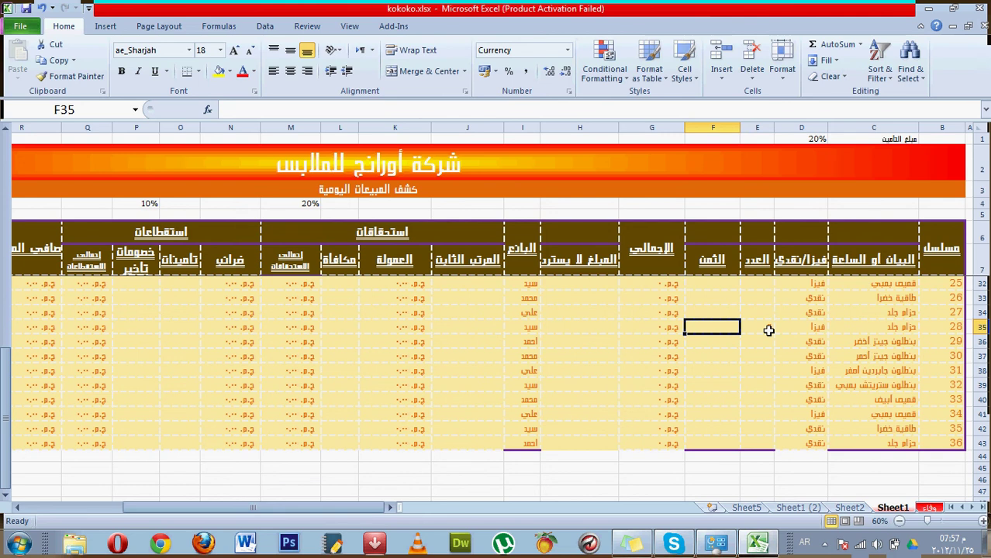
text(10)
key(Return)
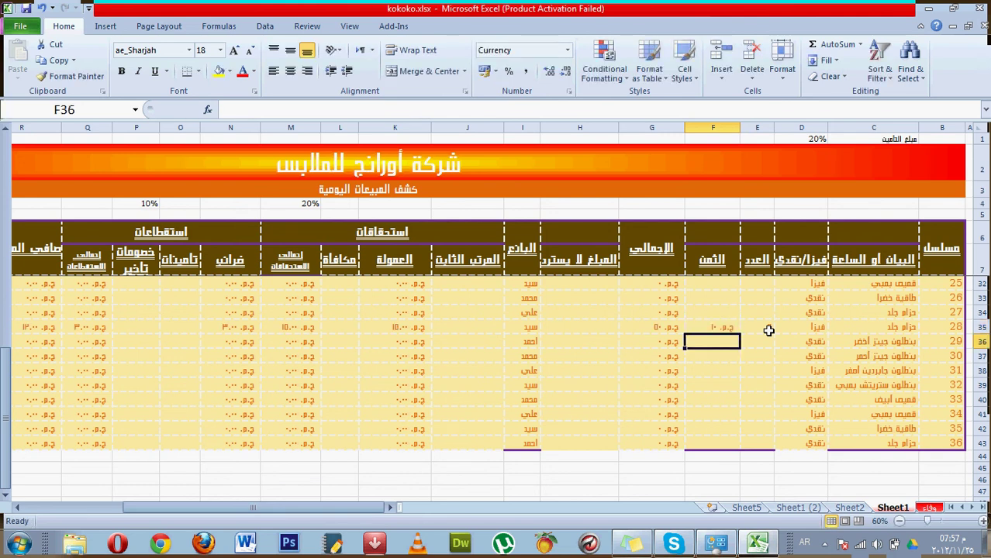
Check row 35's results in G35, K35, M35, N35, Q35 and R35: total 50, commission 15, net due 12
click(659, 326)
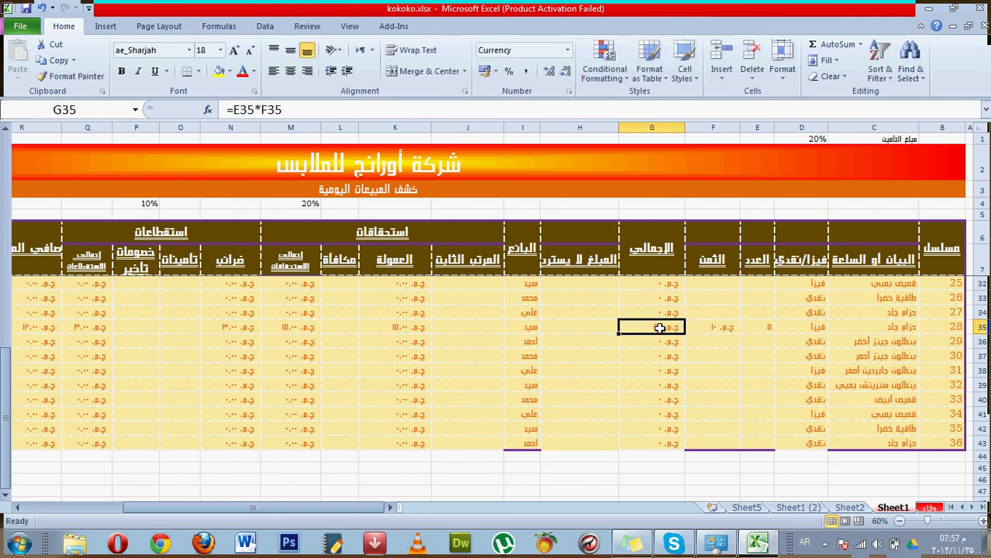
click(403, 330)
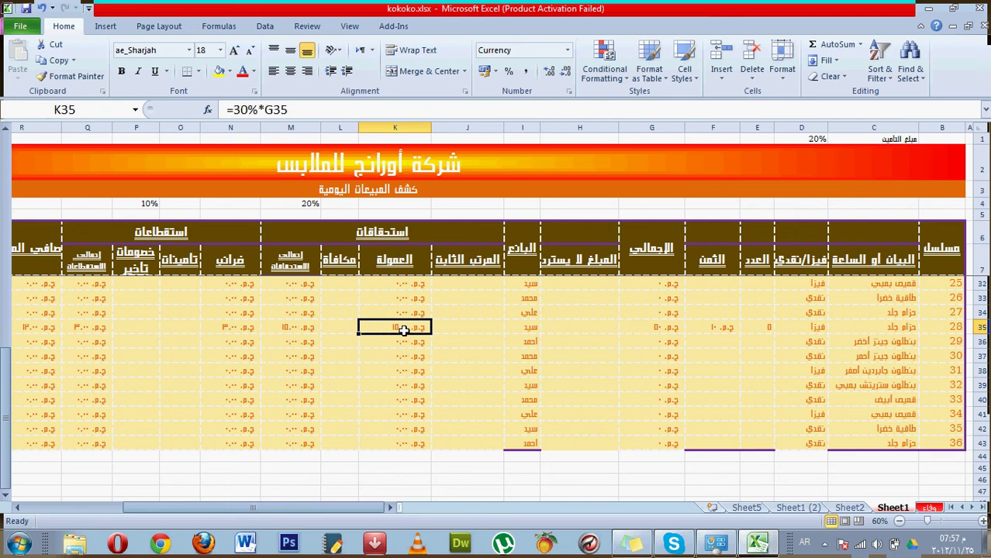
click(296, 329)
click(231, 330)
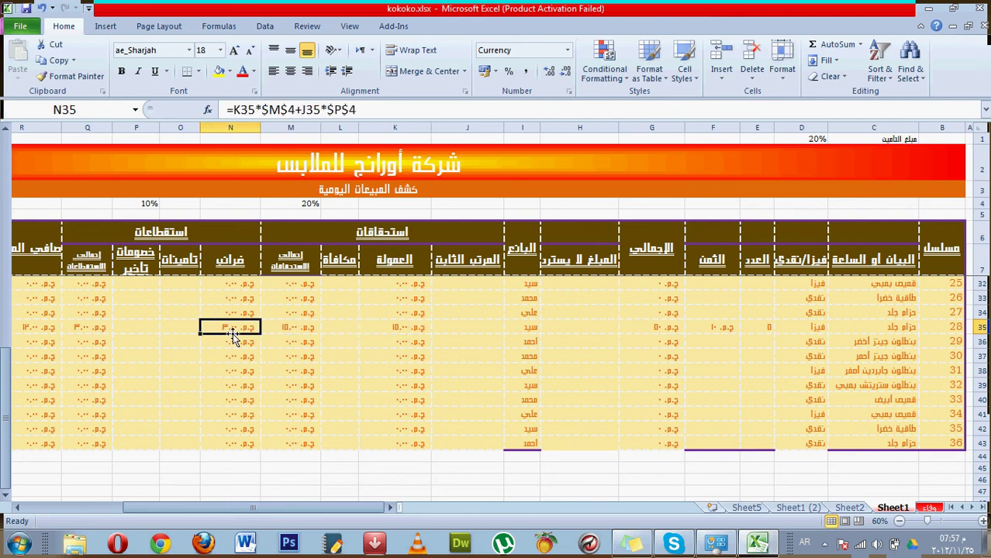
click(94, 332)
click(39, 327)
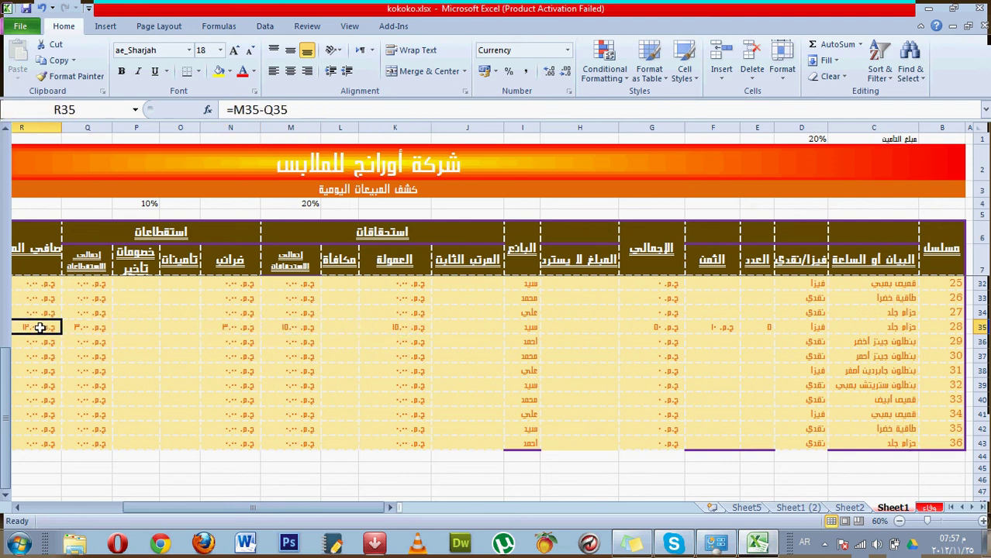